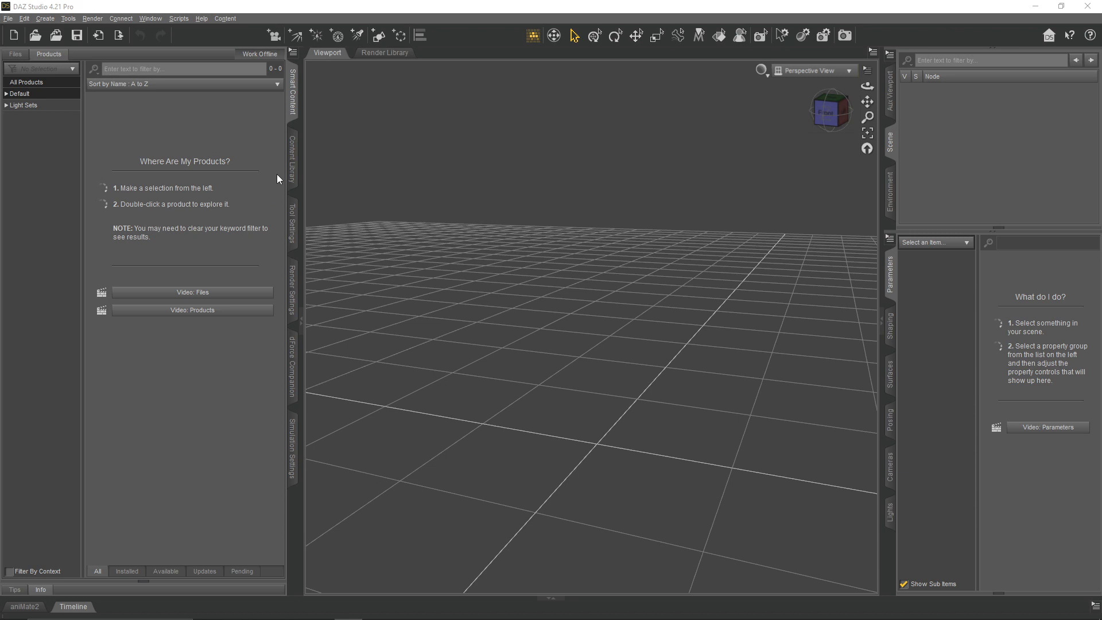
# - Search the content files for "rock" and load the 1stB UsefulCliffs prop into the scene
pyautogui.click(15, 54)
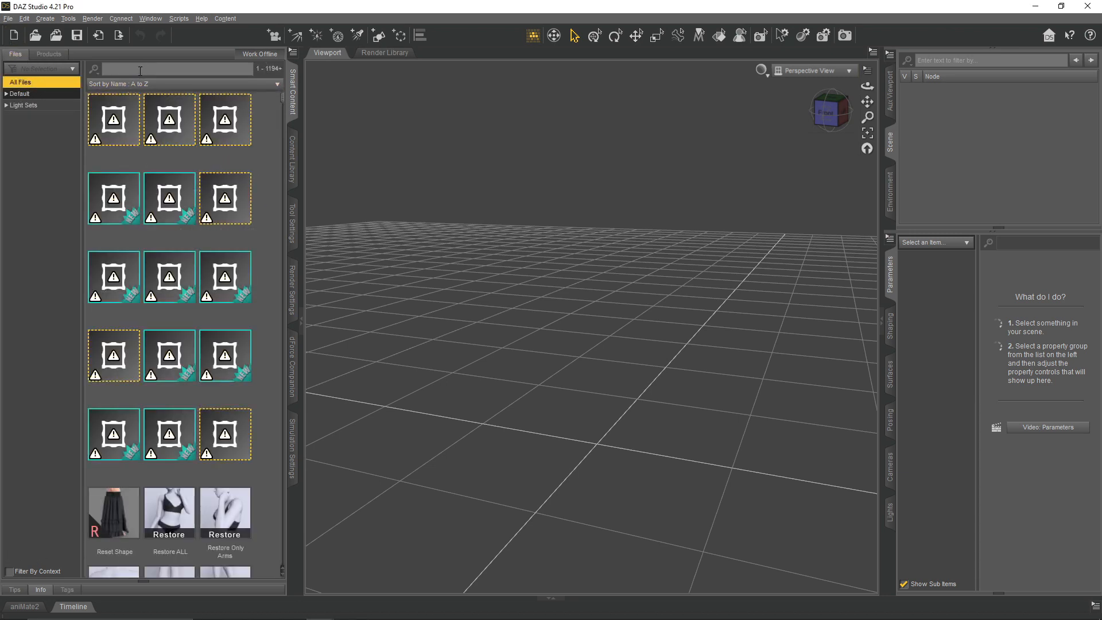
pyautogui.press('Return')
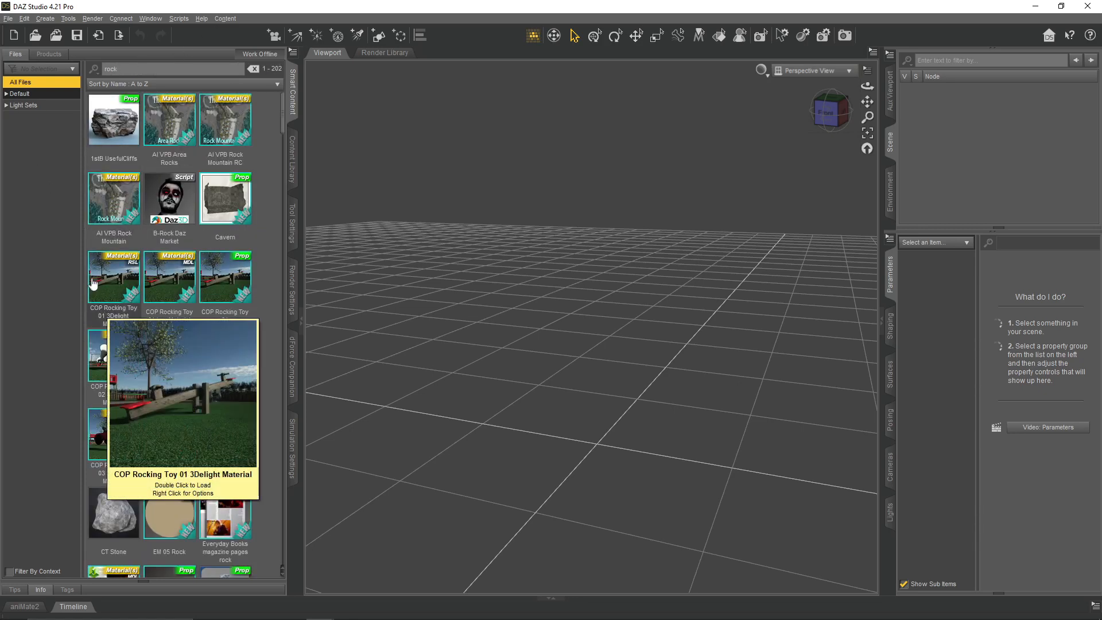
pyautogui.doubleClick(95, 156)
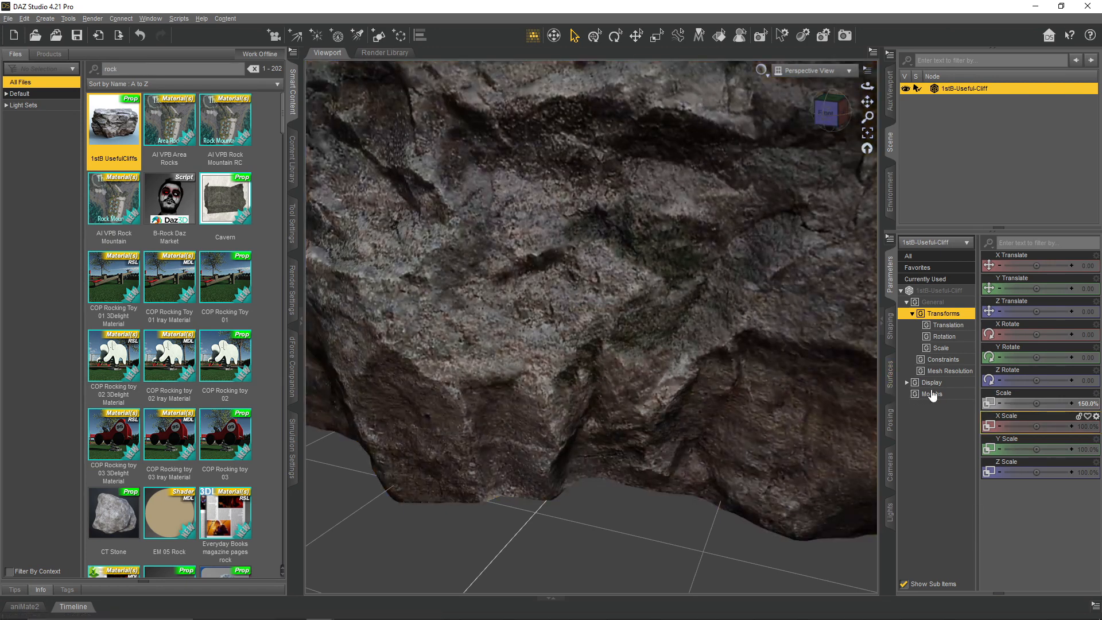
# - Set the overall scale of the cliff to 50%
pyautogui.click(931, 395)
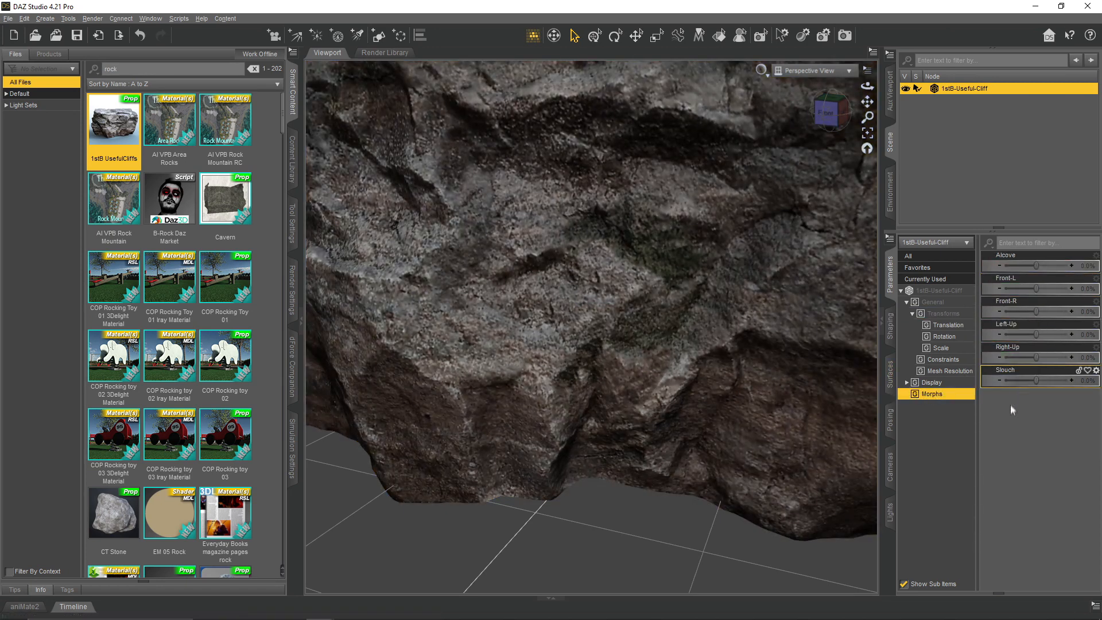
pyautogui.click(940, 294)
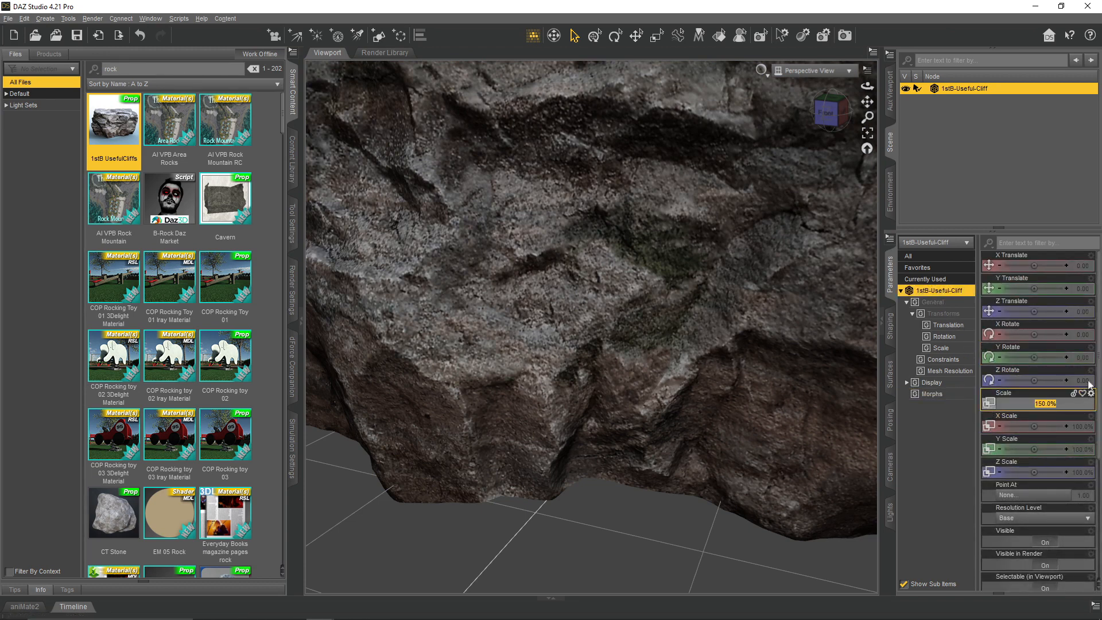
pyautogui.write('50')
pyautogui.press('Return')
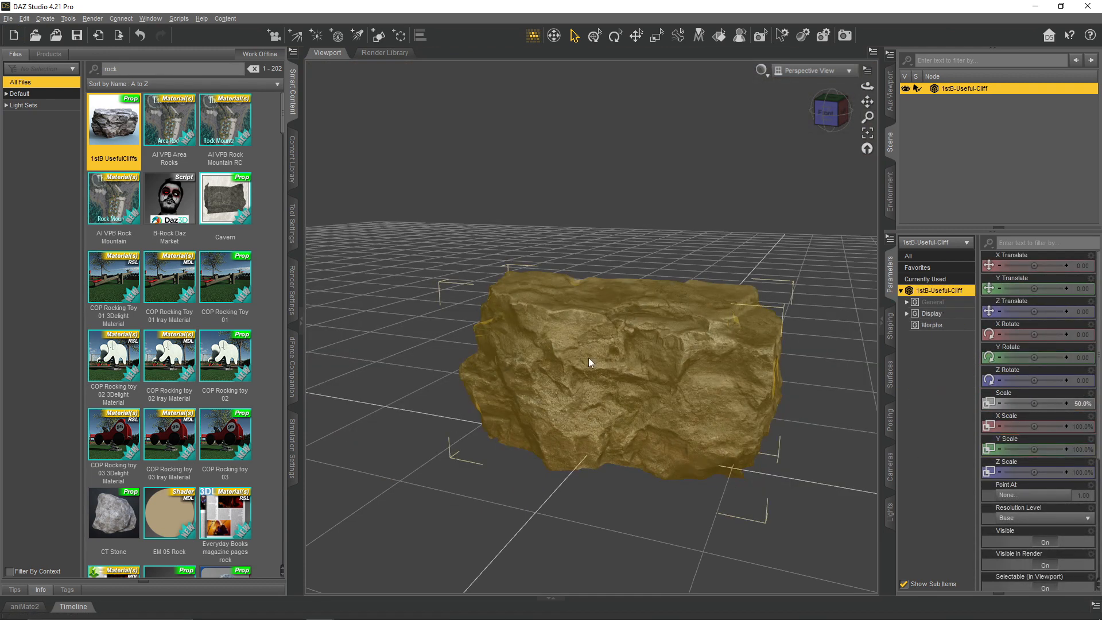
# - Move the cliff to about X -319, Y -49, Z -269 and rotate it about 45° around Y
pyautogui.click(635, 37)
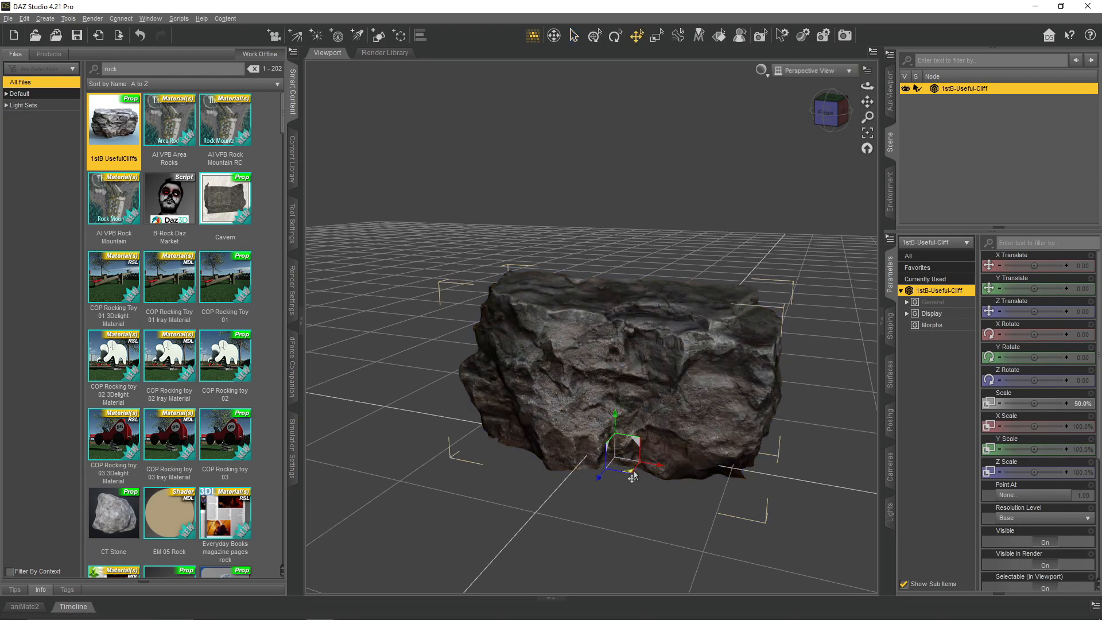
pyautogui.moveTo(630, 478); pyautogui.dragTo(581, 397)
pyautogui.moveTo(866, 85)
pyautogui.mouseDown()
pyautogui.moveTo(856, 100)
pyautogui.moveTo(861, 87)
pyautogui.mouseUp()
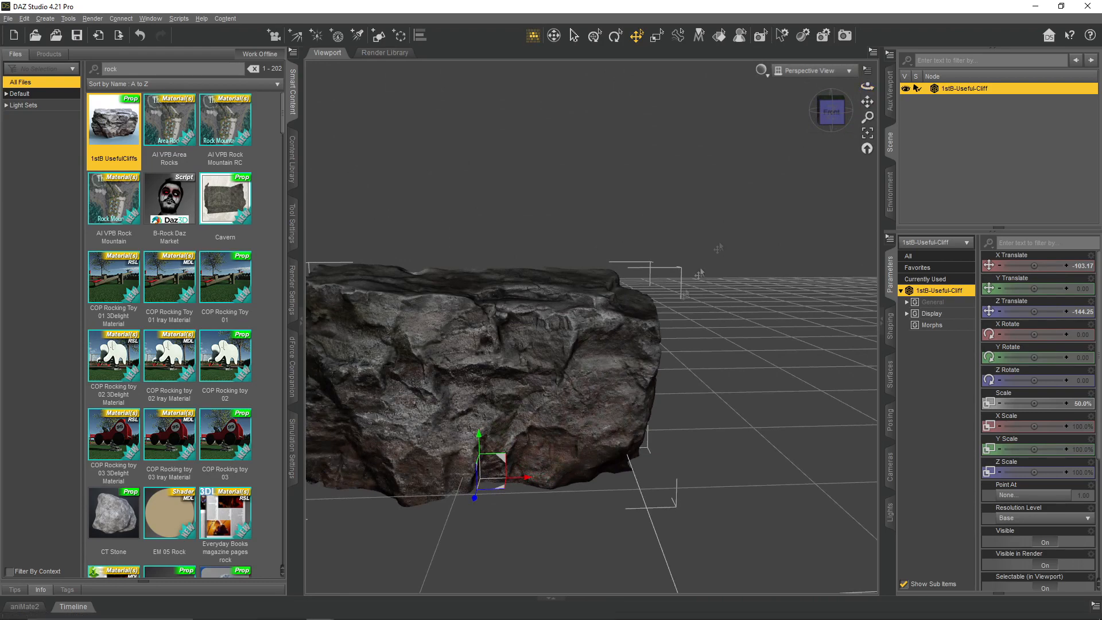
pyautogui.scroll(-5, 620, 374)
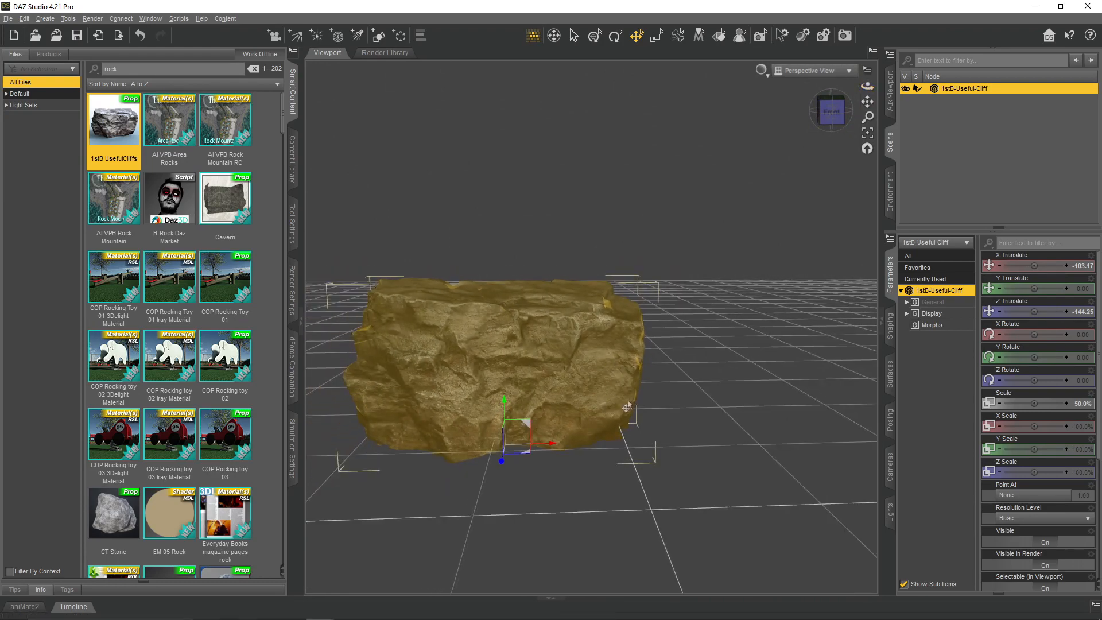
pyautogui.moveTo(508, 391); pyautogui.dragTo(511, 445)
pyautogui.moveTo(867, 86)
pyautogui.mouseDown()
pyautogui.moveTo(854, 95)
pyautogui.moveTo(880, 94)
pyautogui.moveTo(864, 95)
pyautogui.mouseUp()
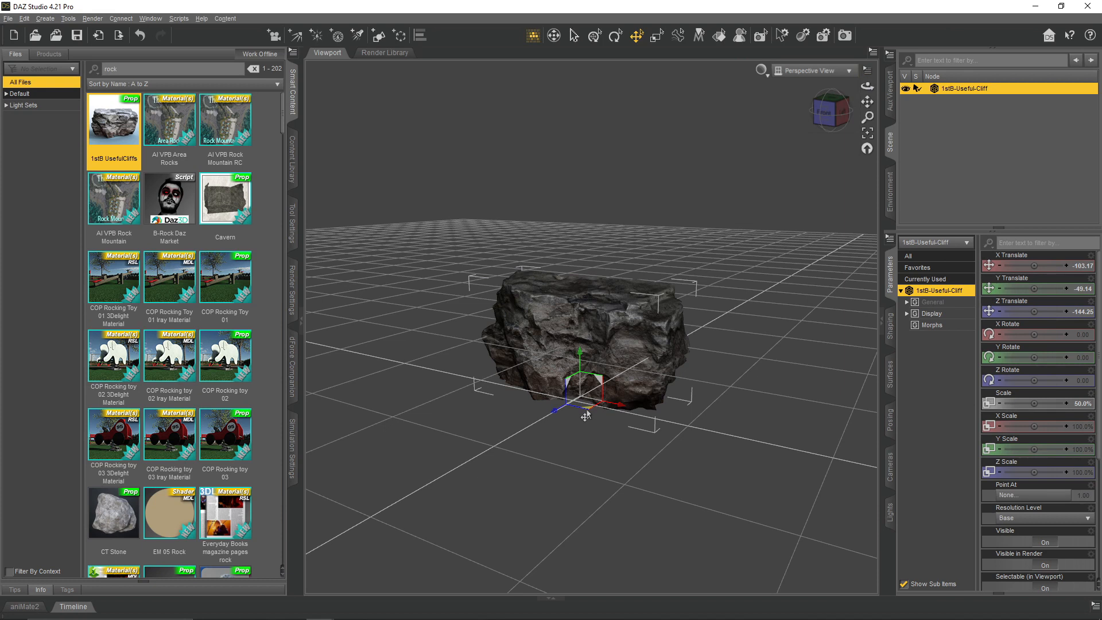
pyautogui.moveTo(585, 415); pyautogui.dragTo(508, 353)
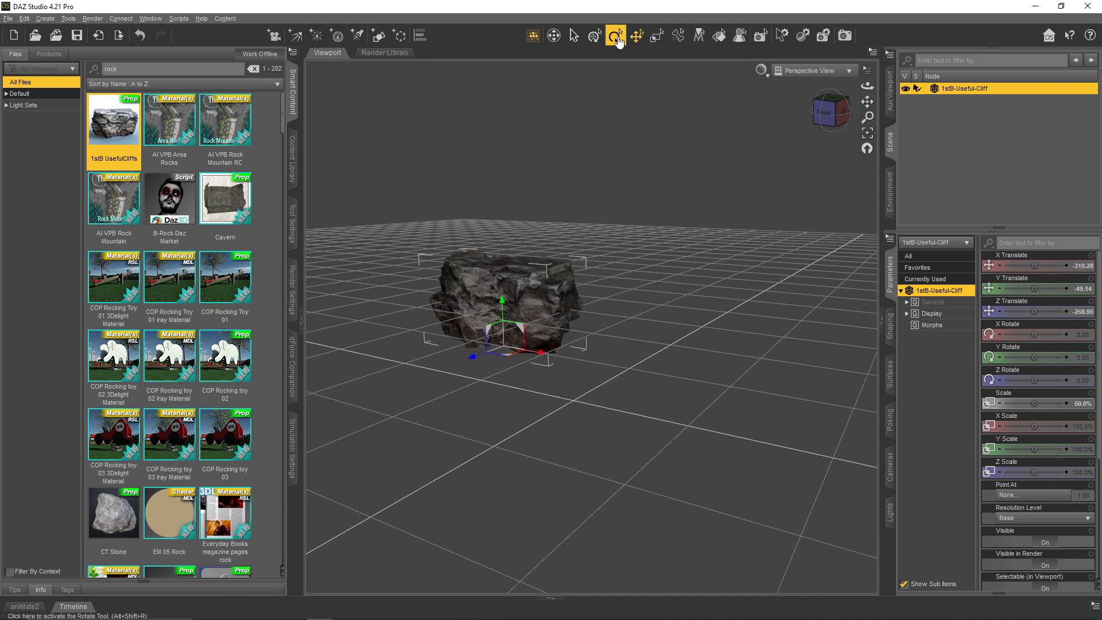
pyautogui.moveTo(505, 363); pyautogui.dragTo(518, 364)
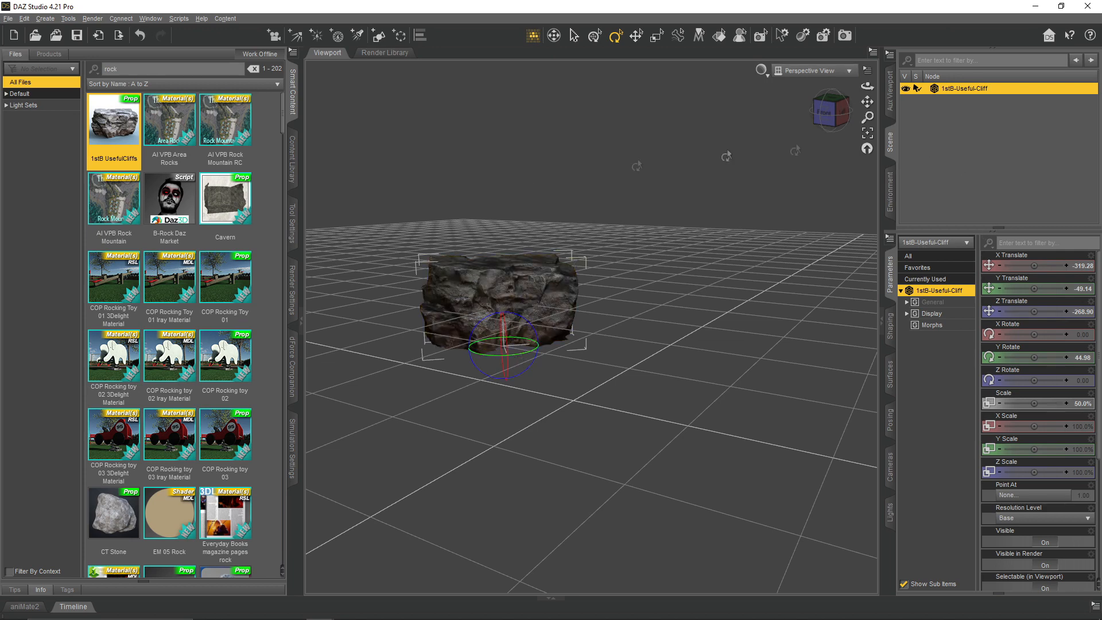
# - Load a second 1stB UsefulCliffs prop and set its overall scale to 50%
pyautogui.doubleClick(113, 129)
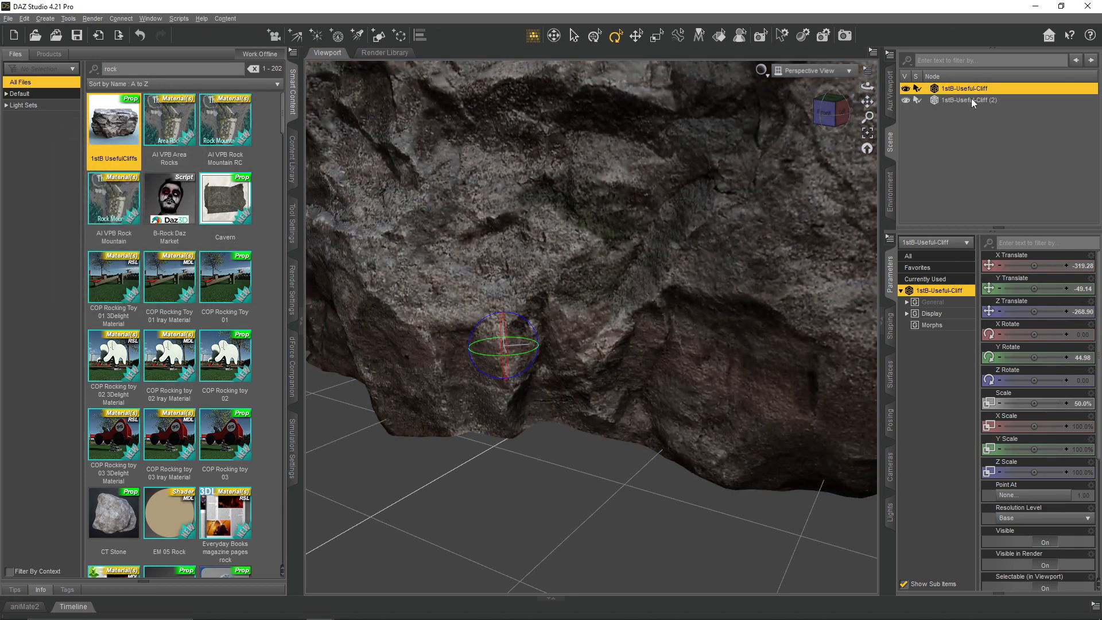
pyautogui.click(972, 101)
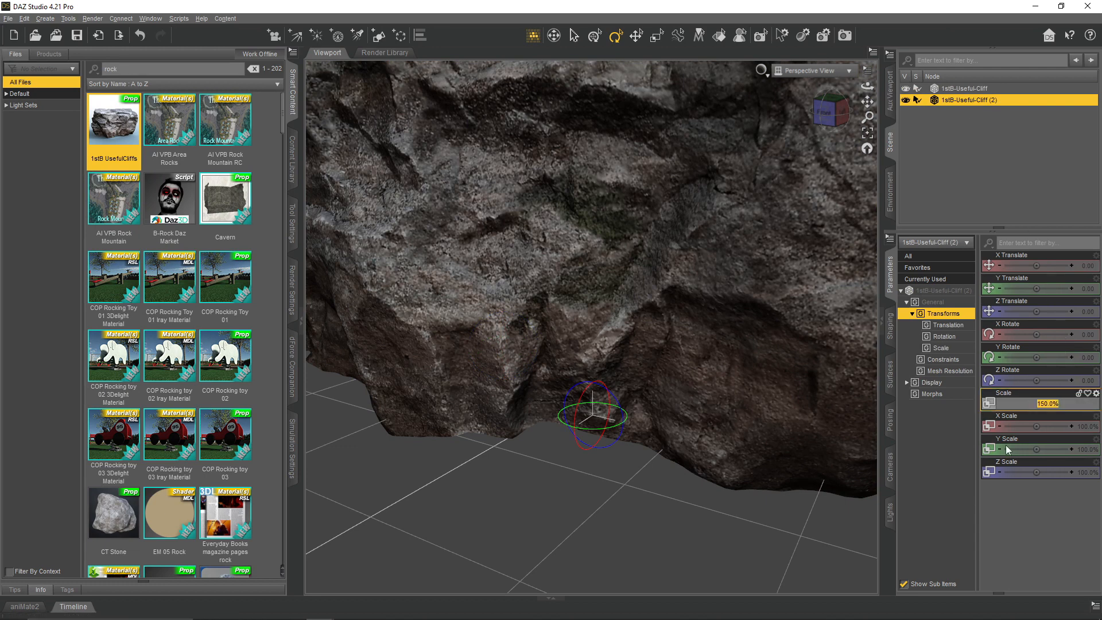
pyautogui.press('Return')
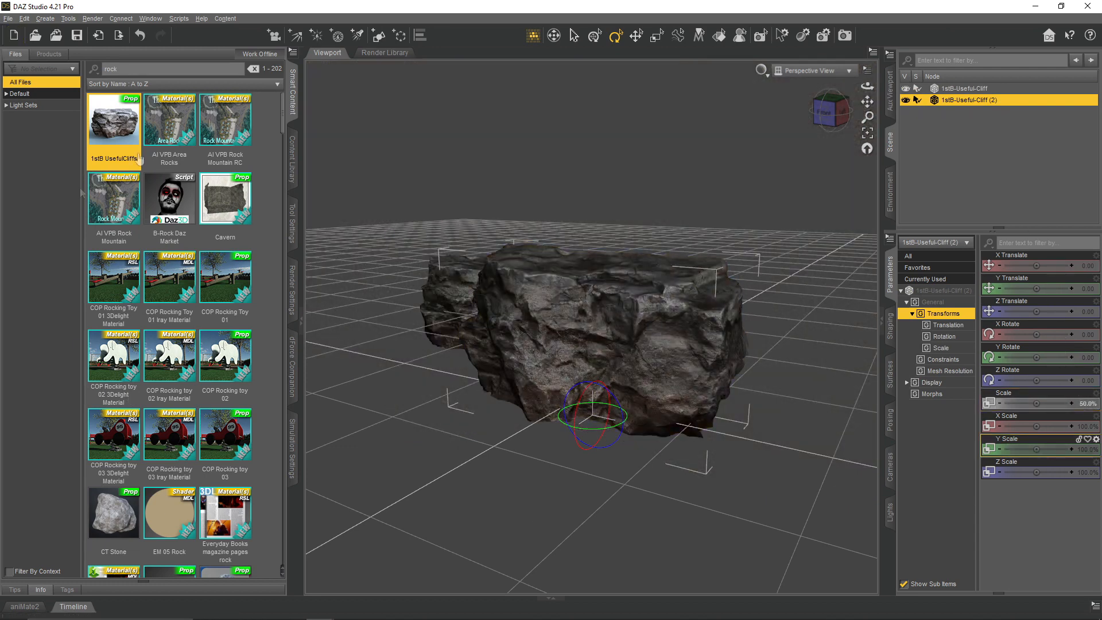
# - Move the second cliff alongside the first, to about X -188, Y -58, Z -380
pyautogui.click(642, 36)
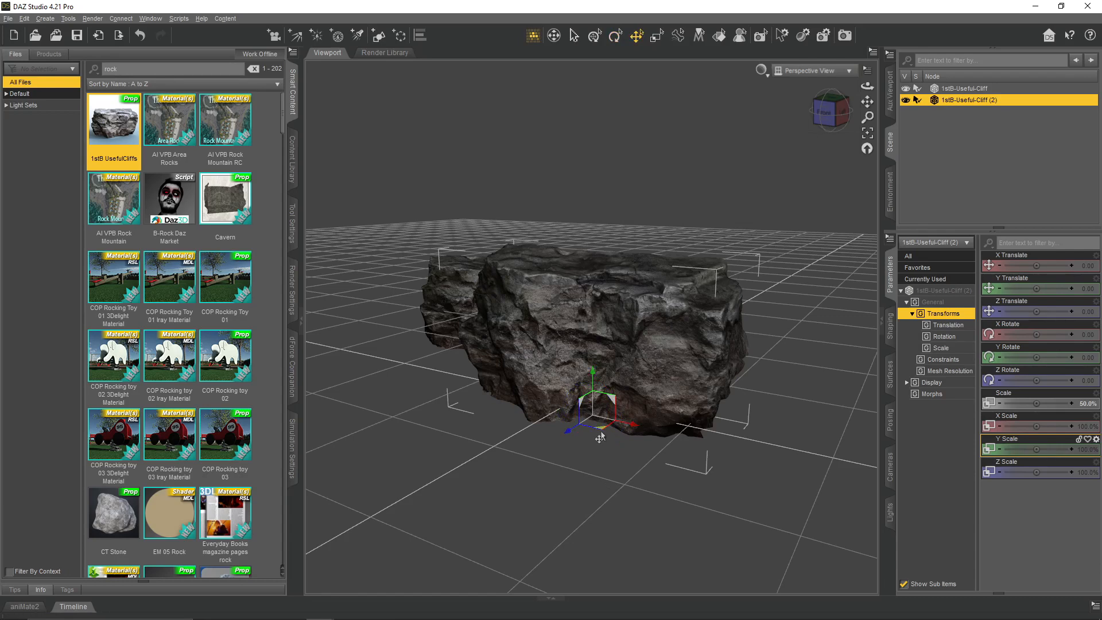
pyautogui.moveTo(600, 438); pyautogui.dragTo(597, 301)
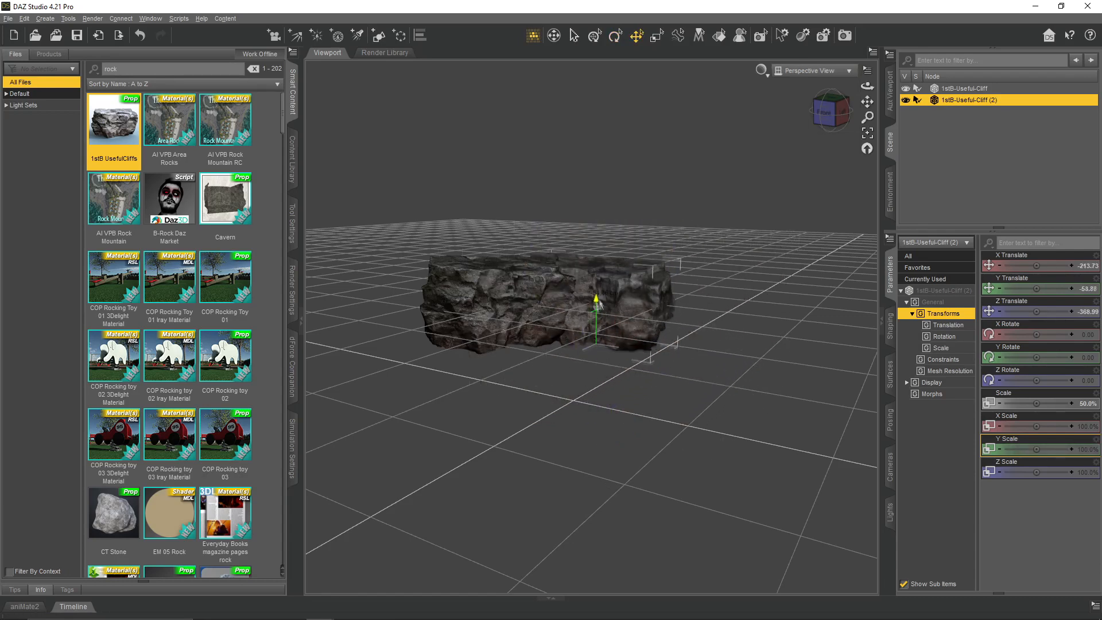
pyautogui.moveTo(603, 364); pyautogui.dragTo(617, 364)
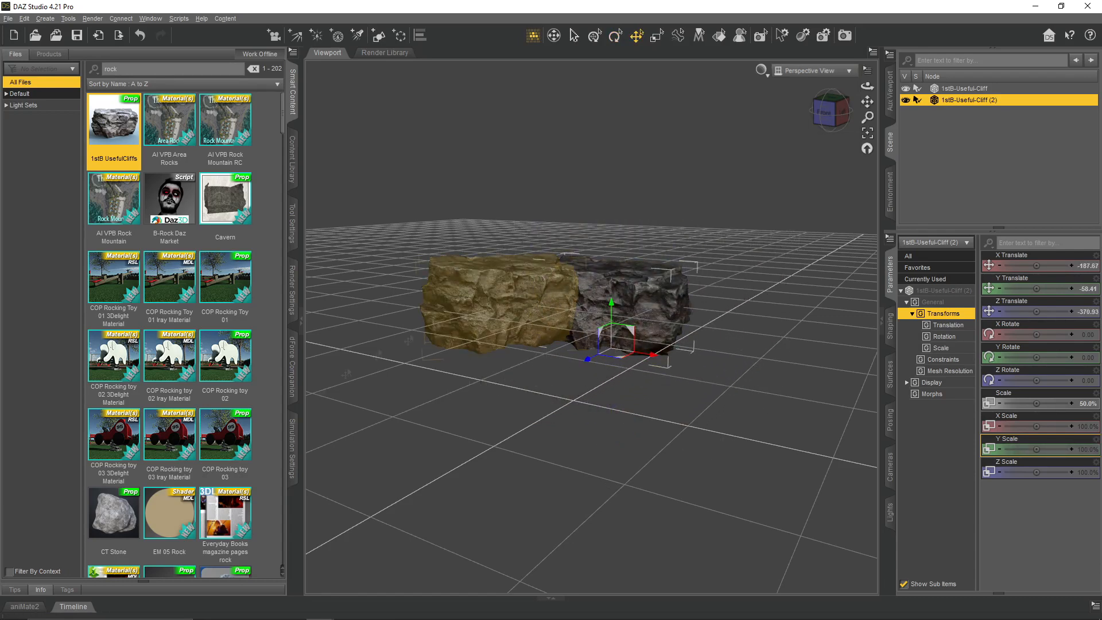
# - Load the Frozen Cascade - Boulder C prop and move it toward the two cliffs
pyautogui.scroll(-3, 216, 404)
pyautogui.doubleClick(169, 434)
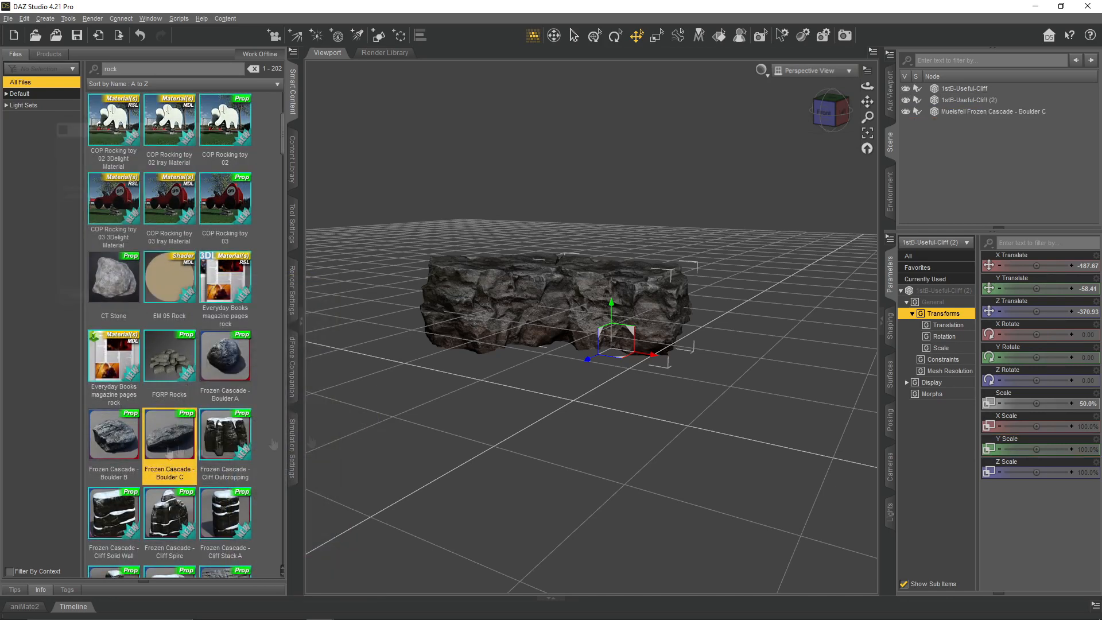
pyautogui.moveTo(868, 87); pyautogui.dragTo(804, 132)
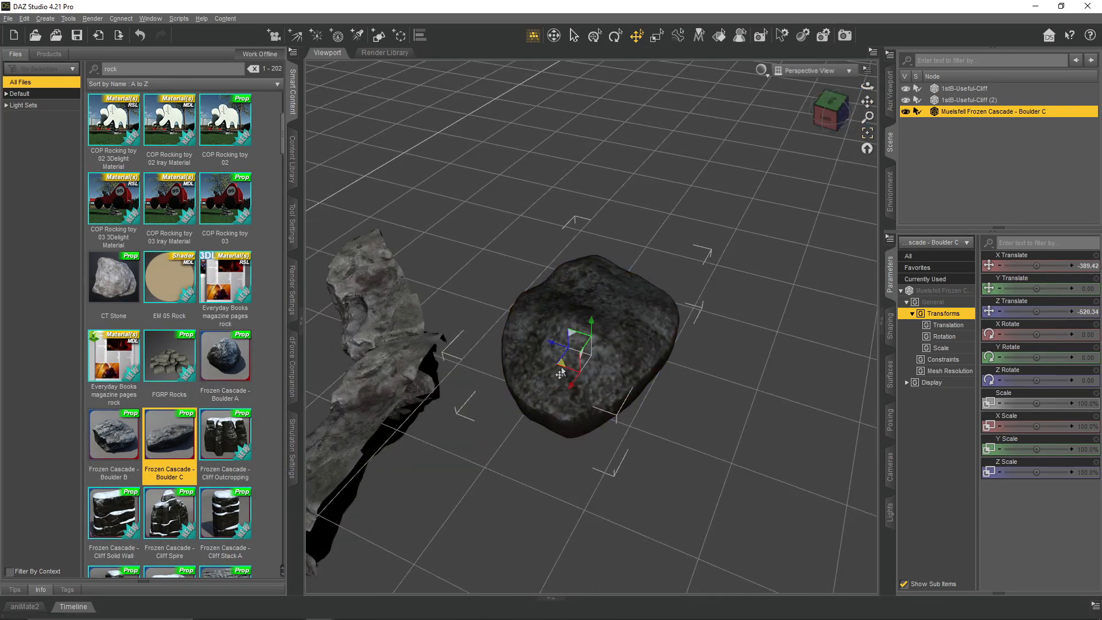
pyautogui.moveTo(568, 361); pyautogui.dragTo(477, 434)
# - Rotate the boulder about 26° around Y and stretch it to about 198% X scale and 157% Z scale
pyautogui.click(617, 37)
pyautogui.moveTo(1036, 426); pyautogui.dragTo(1053, 426)
pyautogui.moveTo(1036, 473); pyautogui.dragTo(1052, 472)
pyautogui.click(803, 151)
# - Slide the stretched boulder over the cliff tops and adjust the rotation of the exposed rock at one end
pyautogui.moveTo(867, 103); pyautogui.dragTo(929, 96)
pyautogui.click(637, 36)
pyautogui.click(617, 368)
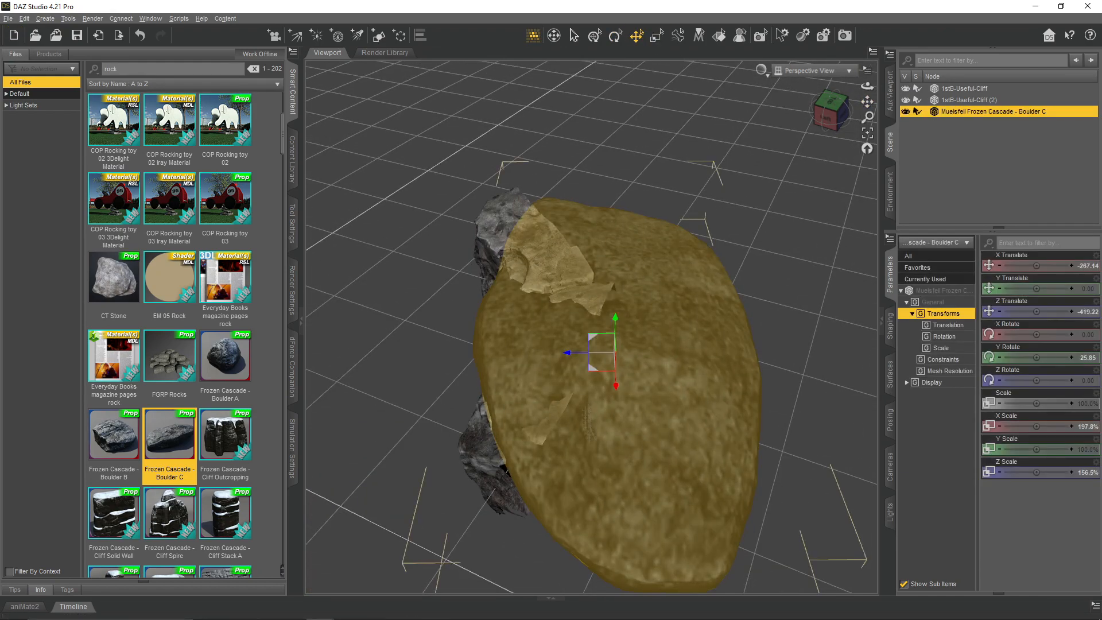
pyautogui.moveTo(616, 380); pyautogui.dragTo(621, 323)
pyautogui.click(500, 426)
pyautogui.click(616, 36)
pyautogui.moveTo(531, 464); pyautogui.dragTo(580, 462)
pyautogui.click(652, 324)
# - Load a second Frozen Cascade - Boulder C and move it beside the first boulder, to about X -406, Z -268
pyautogui.moveTo(867, 87); pyautogui.dragTo(698, 86)
pyautogui.doubleClick(175, 461)
pyautogui.click(637, 36)
pyautogui.moveTo(447, 177); pyautogui.dragTo(688, 299)
pyautogui.moveTo(867, 87); pyautogui.dragTo(729, 89)
pyautogui.moveTo(635, 383); pyautogui.dragTo(678, 390)
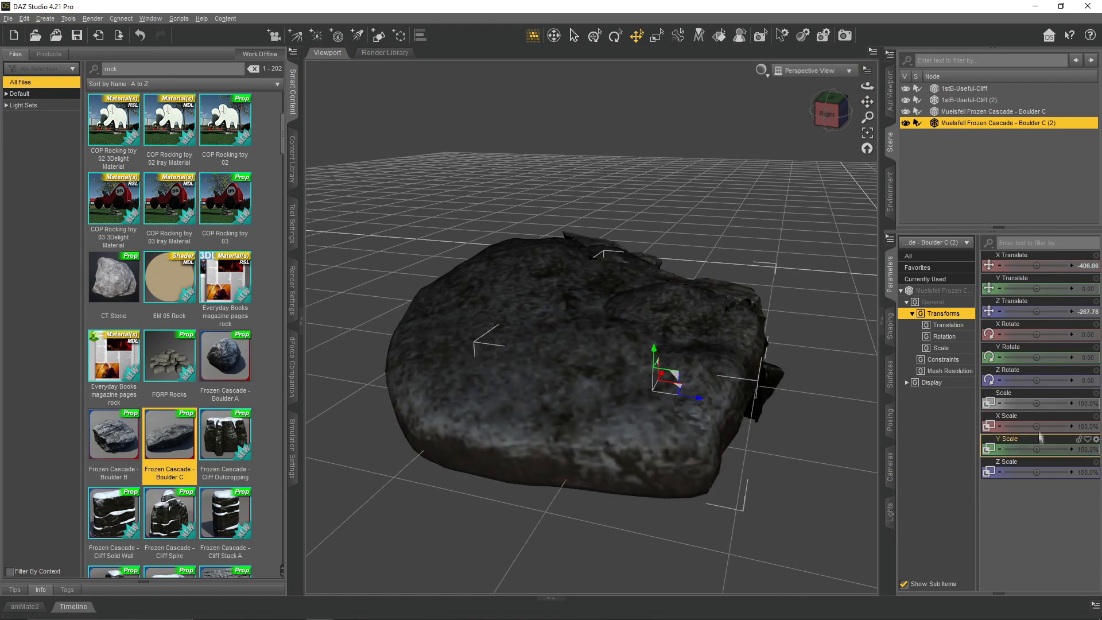
# - Stretch the second boulder to about 121% X scale and 136% Z scale, and shift it to about X -425, Z -295
pyautogui.moveTo(1036, 427); pyautogui.dragTo(1049, 426)
pyautogui.moveTo(1036, 472); pyautogui.dragTo(1057, 472)
pyautogui.moveTo(679, 387); pyautogui.dragTo(667, 396)
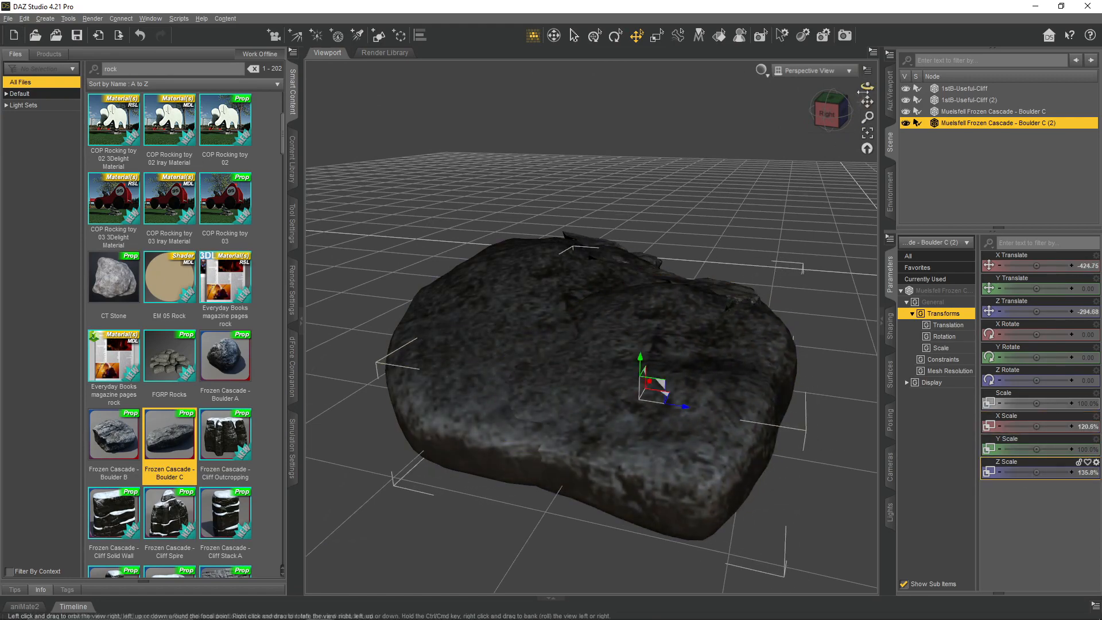
pyautogui.moveTo(867, 86); pyautogui.dragTo(683, 64)
pyautogui.moveTo(869, 85); pyautogui.dragTo(493, 201)
pyautogui.scroll(-4, 428, 458)
pyautogui.moveTo(867, 86); pyautogui.dragTo(712, 44)
pyautogui.click(396, 229)
# - Clear the rock search, search the products for "esta" and open the props of Estate Ground
pyautogui.scroll(-10, 182, 156)
pyautogui.moveTo(123, 69); pyautogui.dragTo(13, 61)
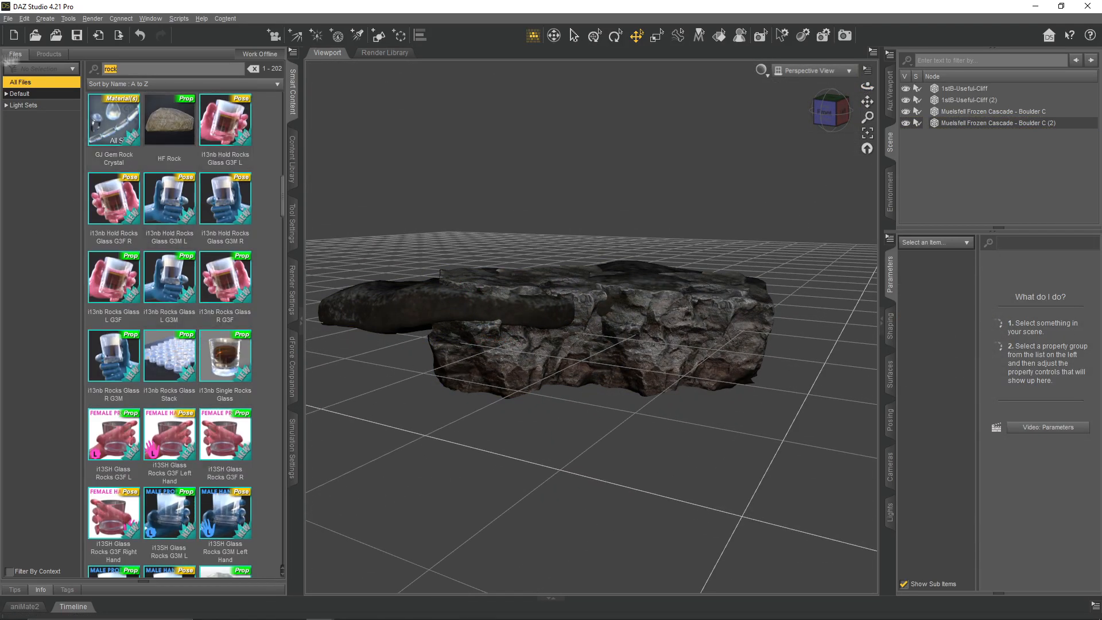
pyautogui.press('BackSpace')
pyautogui.click(49, 54)
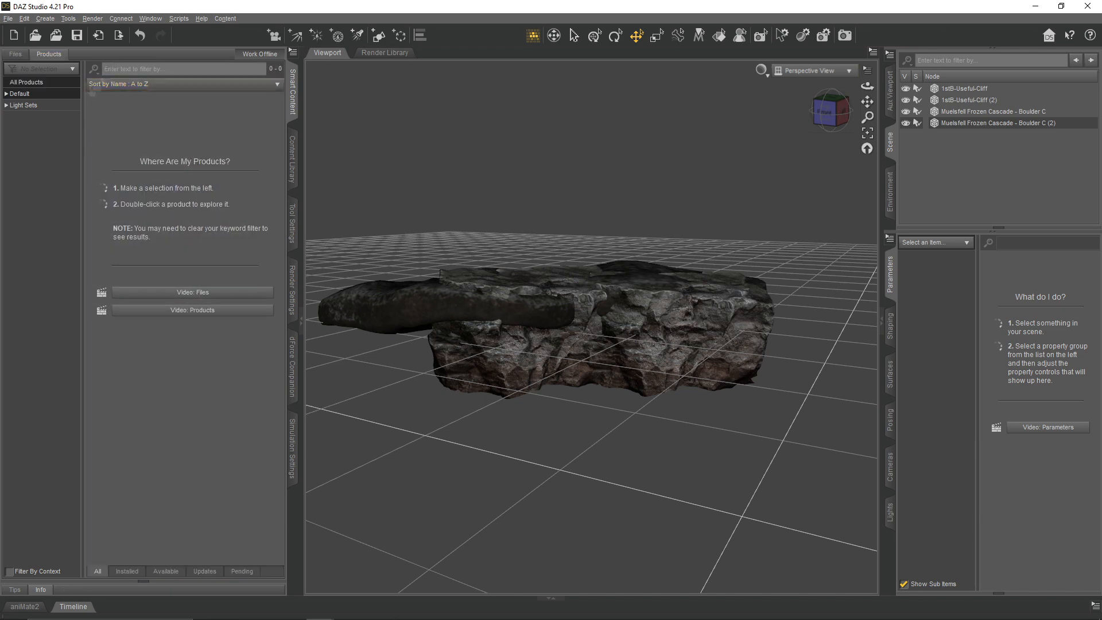
pyautogui.click(133, 69)
pyautogui.write('esta')
pyautogui.doubleClick(180, 239)
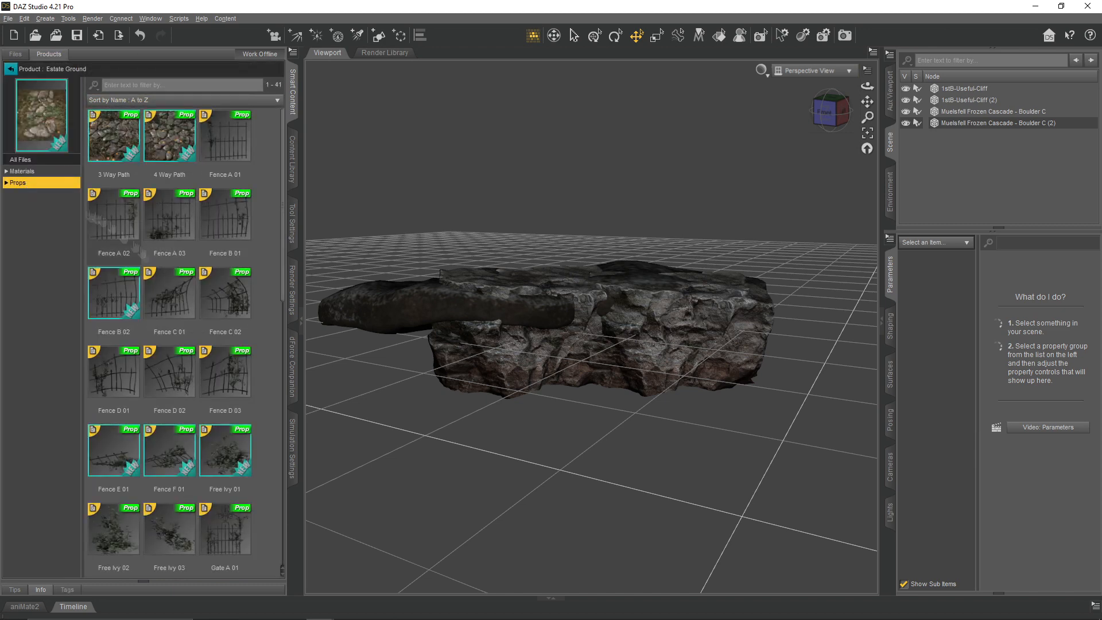
pyautogui.scroll(-5, 224, 287)
pyautogui.scroll(8, 189, 381)
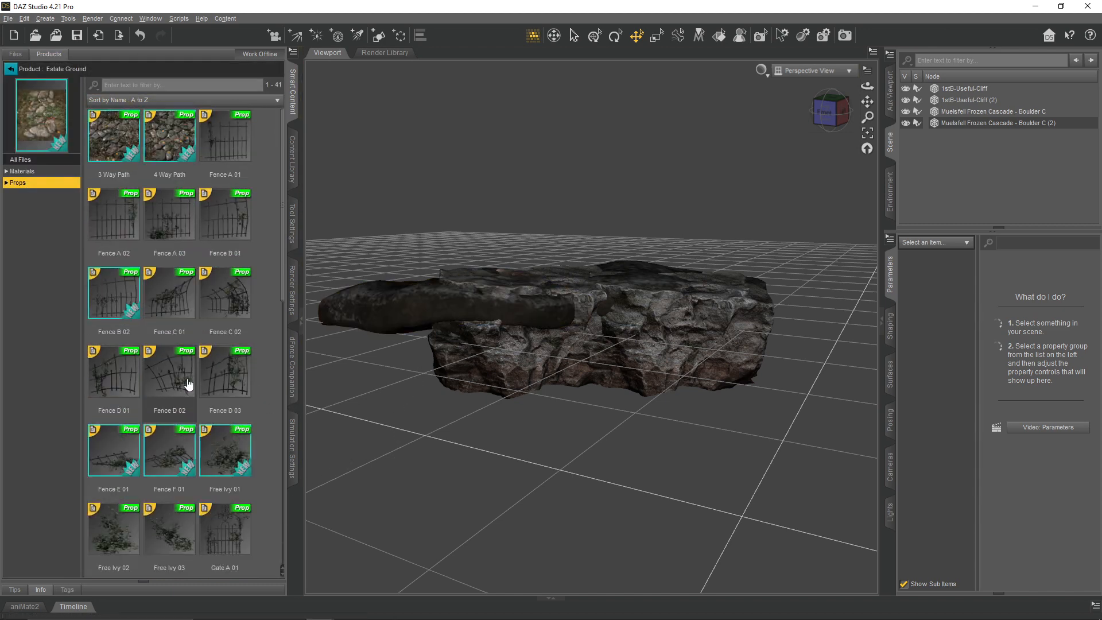
# - Create a plane primitive at the world center with X Positive as primary axis, 1 m size and 100 divisions
pyautogui.moveTo(867, 86); pyautogui.dragTo(483, 63)
pyautogui.click(379, 35)
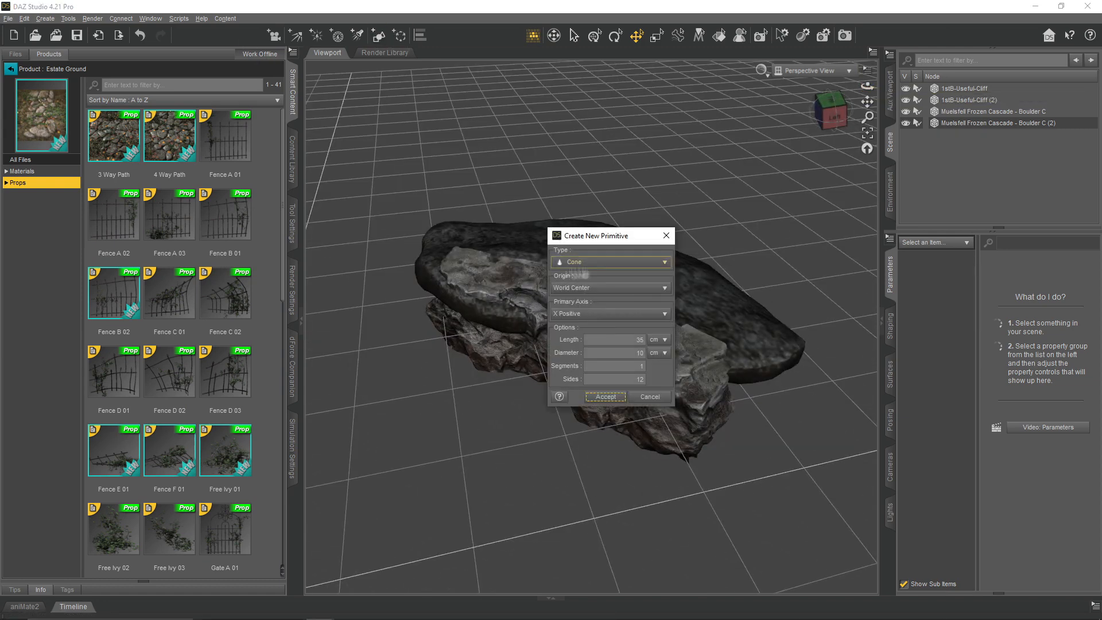
pyautogui.click(608, 262)
pyautogui.click(597, 286)
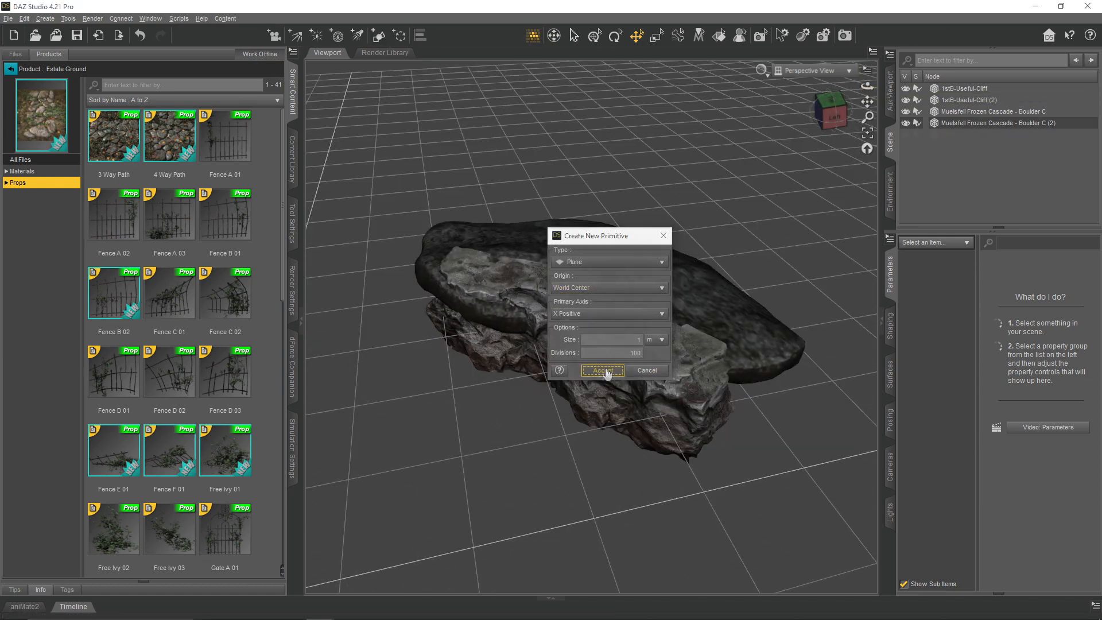
pyautogui.click(603, 371)
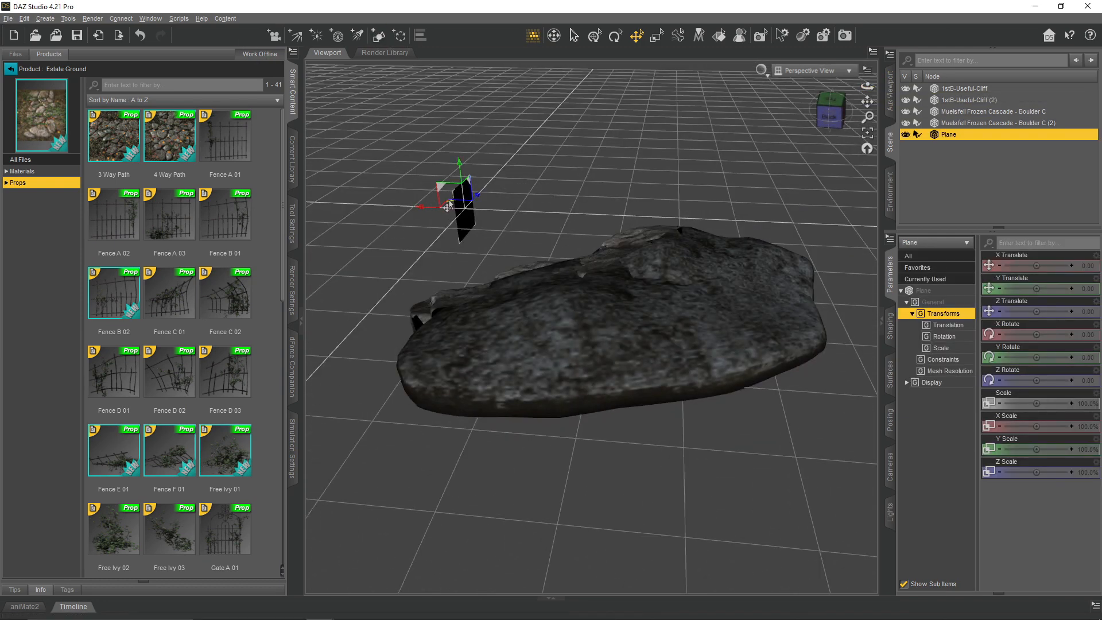
# - Raise the plane above the rocks, rotate it 90° around Z and about 36° around X, and enlarge it to about 454%
pyautogui.moveTo(448, 206); pyautogui.dragTo(428, 381)
pyautogui.hotkey('ctrl', 'alt', 'r')
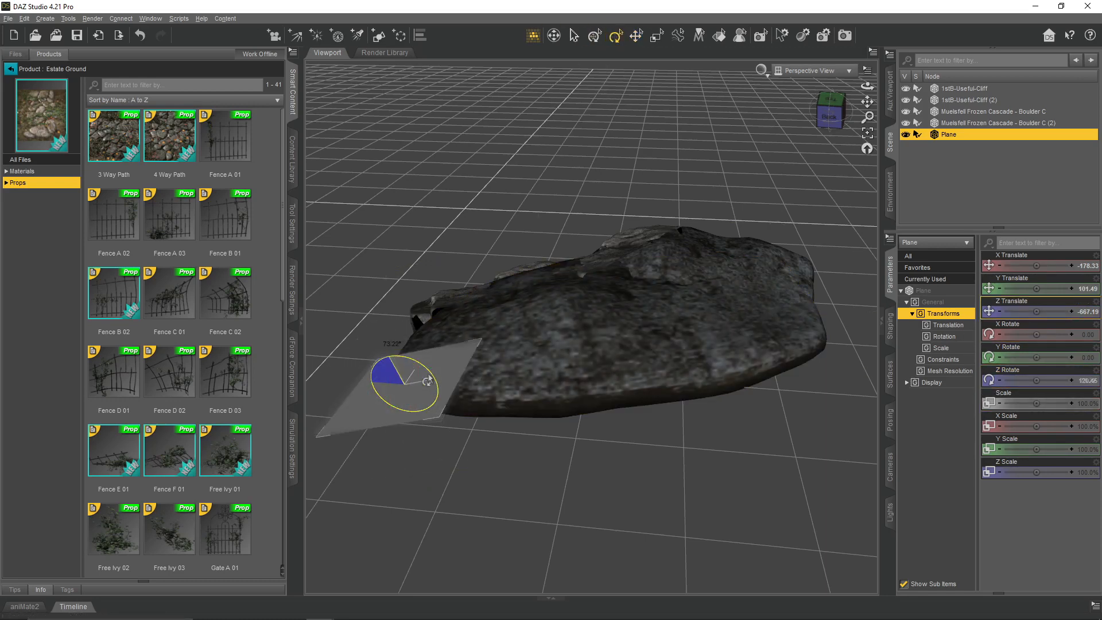
pyautogui.moveTo(1085, 402); pyautogui.dragTo(1098, 401)
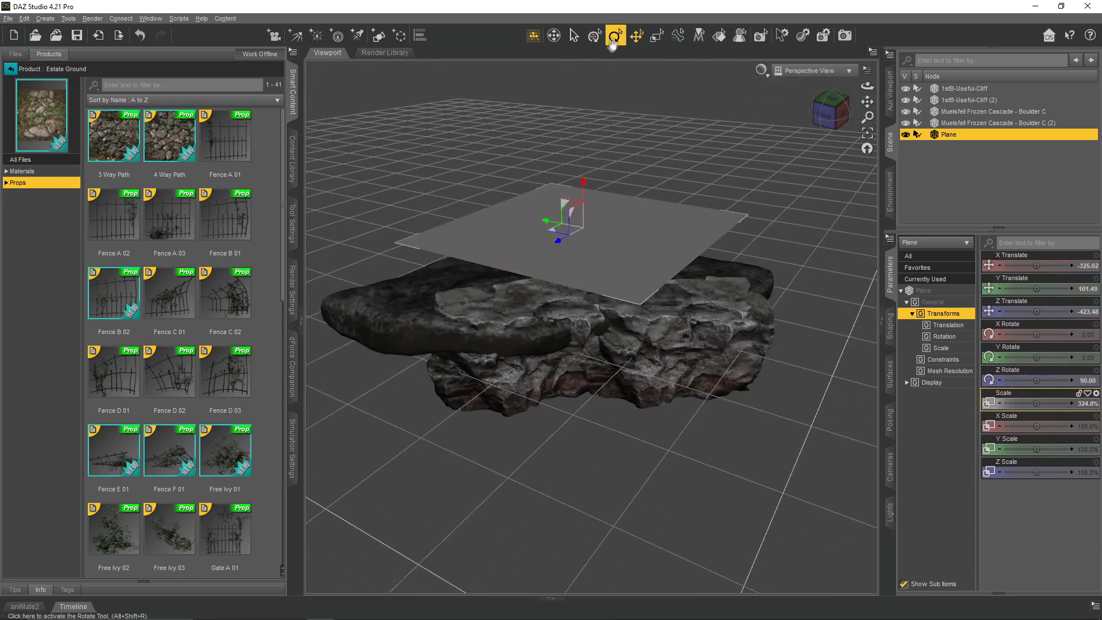
pyautogui.click(614, 37)
pyautogui.moveTo(589, 226); pyautogui.dragTo(591, 244)
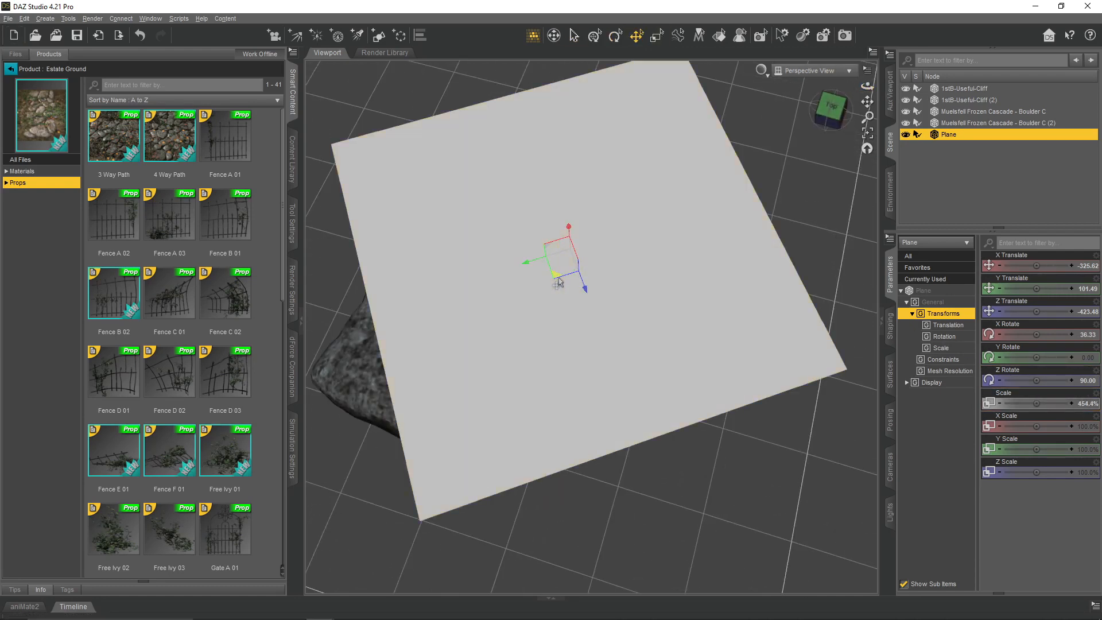
# - Center the plane over the rocks and resize it to about 554% overall, 154% Y scale and 89% Z scale
pyautogui.moveTo(560, 282); pyautogui.dragTo(517, 290)
pyautogui.moveTo(1037, 472); pyautogui.dragTo(1034, 472)
pyautogui.moveTo(1036, 426); pyautogui.dragTo(1049, 449)
pyautogui.press('Return')
pyautogui.moveTo(867, 86); pyautogui.dragTo(824, 49)
pyautogui.moveTo(1037, 403); pyautogui.dragTo(1046, 403)
pyautogui.moveTo(588, 228); pyautogui.dragTo(560, 237)
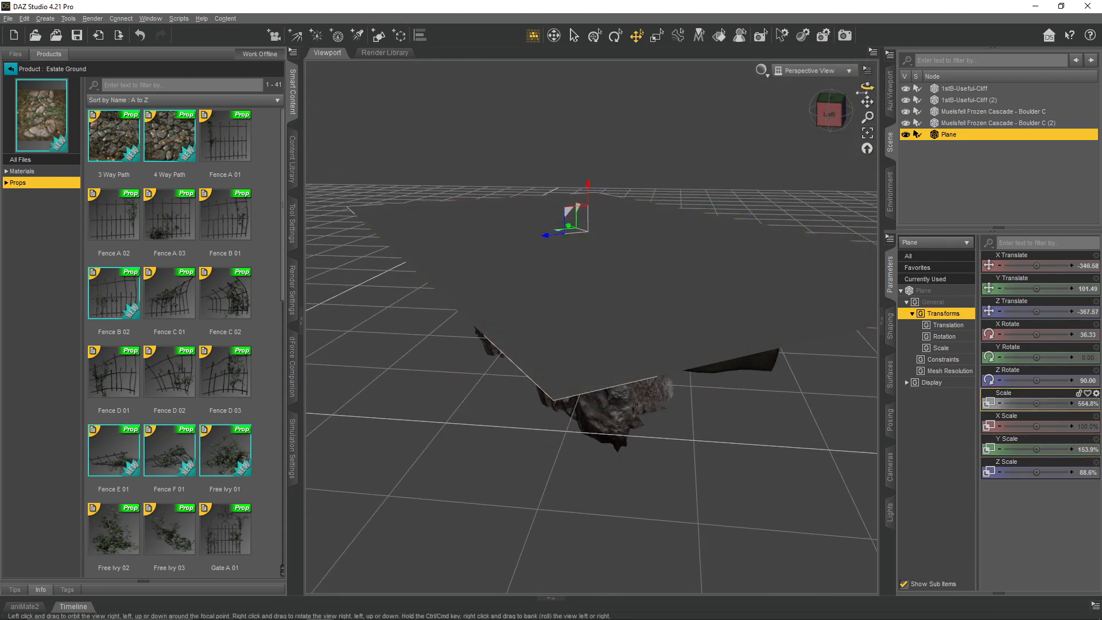
pyautogui.moveTo(867, 86); pyautogui.dragTo(896, 114)
pyautogui.moveTo(867, 102); pyautogui.dragTo(1014, 153)
# - Apply a dForce modifier to the plane and run the simulation to drape it over the rocks
pyautogui.click(293, 448)
pyautogui.click(293, 52)
pyautogui.moveTo(330, 109)
pyautogui.click(485, 134)
pyautogui.click(267, 52)
# - Load the 3 Way Path prop from Estate Ground and select it in the scene
pyautogui.click(293, 97)
pyautogui.doubleClick(113, 138)
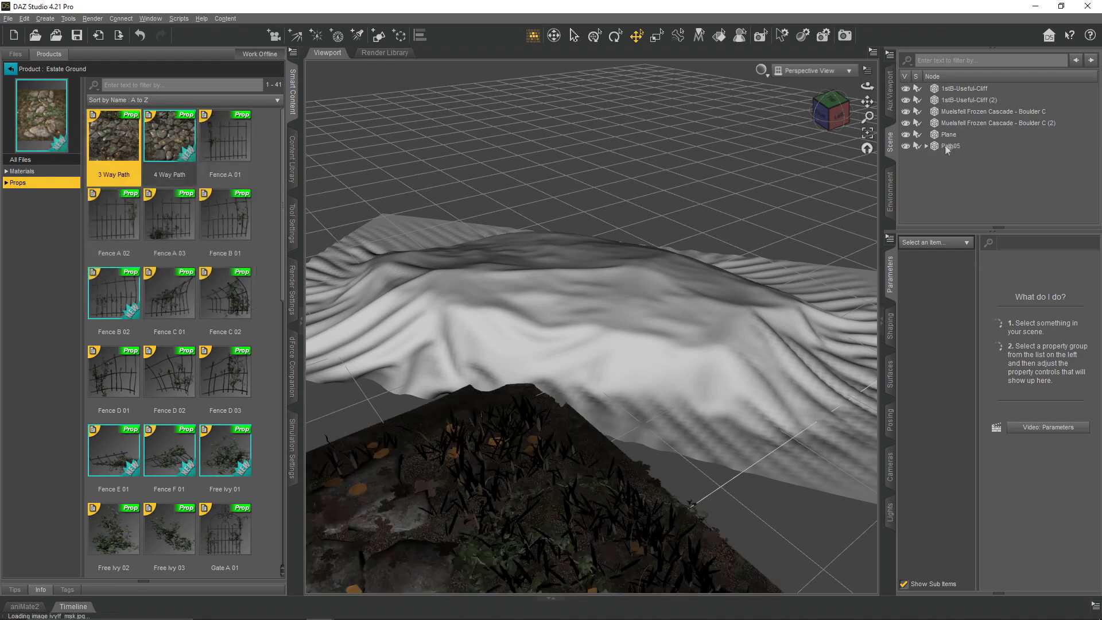
pyautogui.moveTo(867, 102); pyautogui.dragTo(701, 521)
pyautogui.scroll(-3, 701, 522)
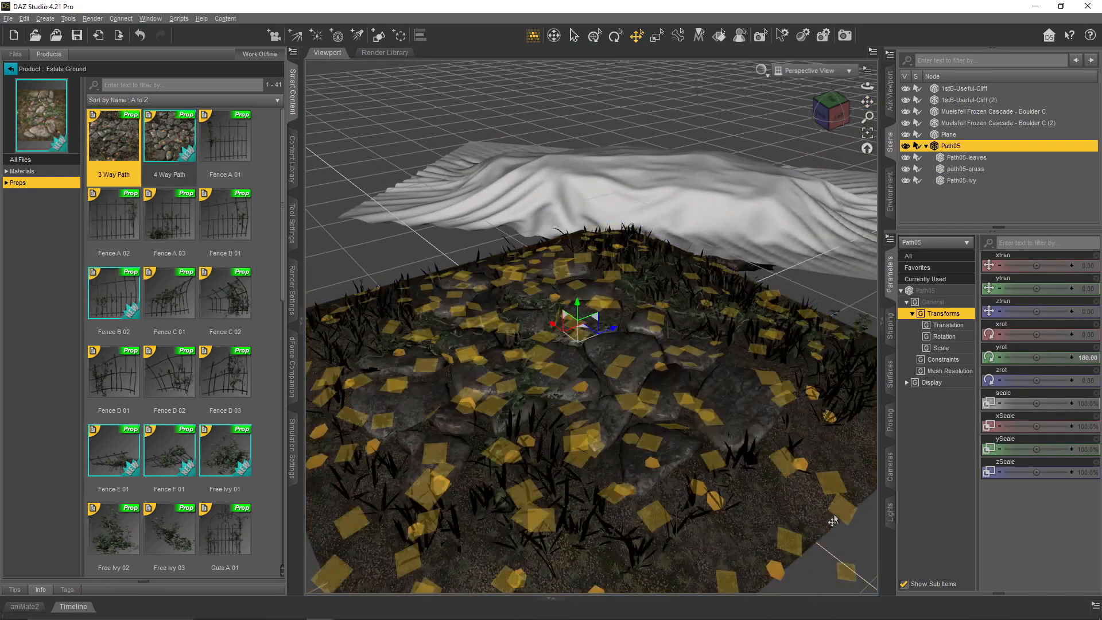
# - Examine the path prop's surface materials and check which diffuse colour image its Stones surface uses
pyautogui.click(891, 374)
pyautogui.click(940, 334)
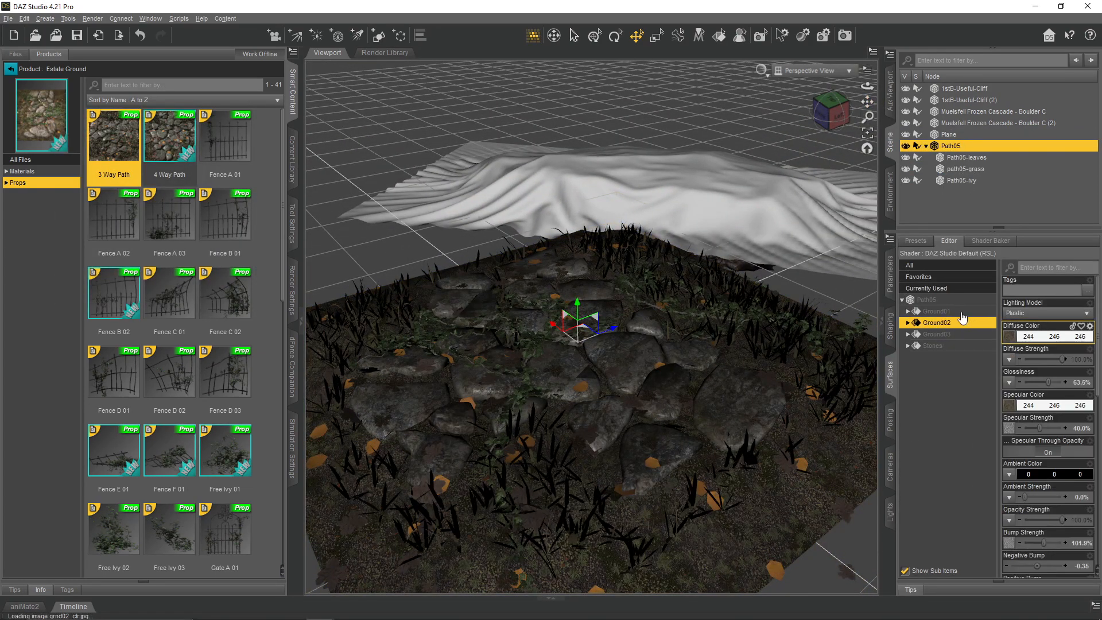
pyautogui.click(961, 313)
pyautogui.click(925, 346)
pyautogui.click(947, 135)
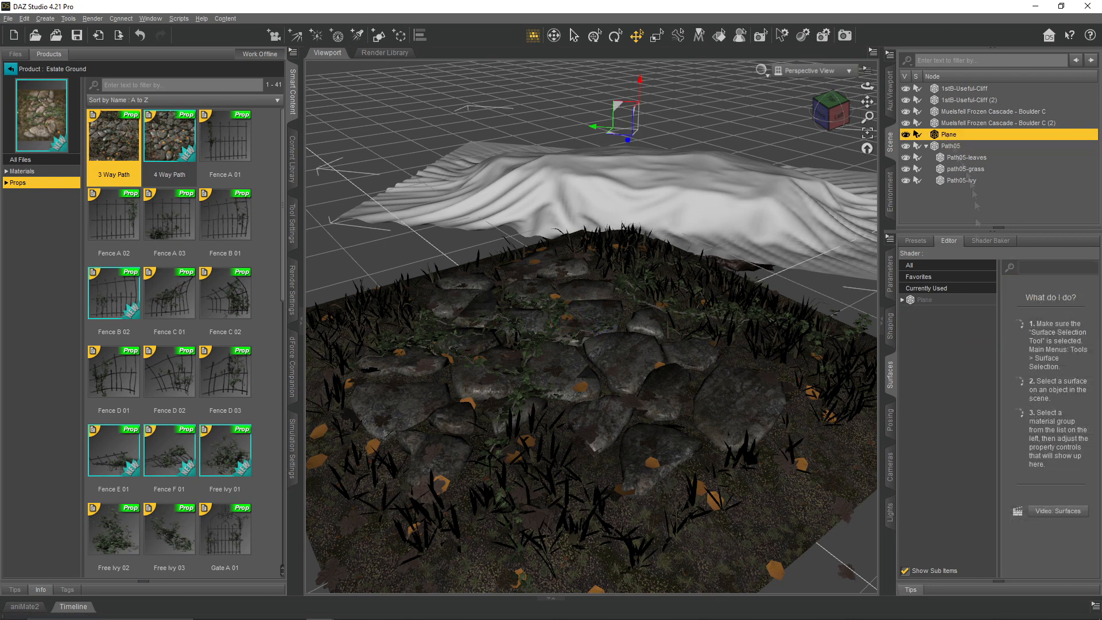
pyautogui.click(903, 300)
pyautogui.click(908, 311)
pyautogui.click(941, 322)
pyautogui.click(941, 335)
pyautogui.click(1010, 325)
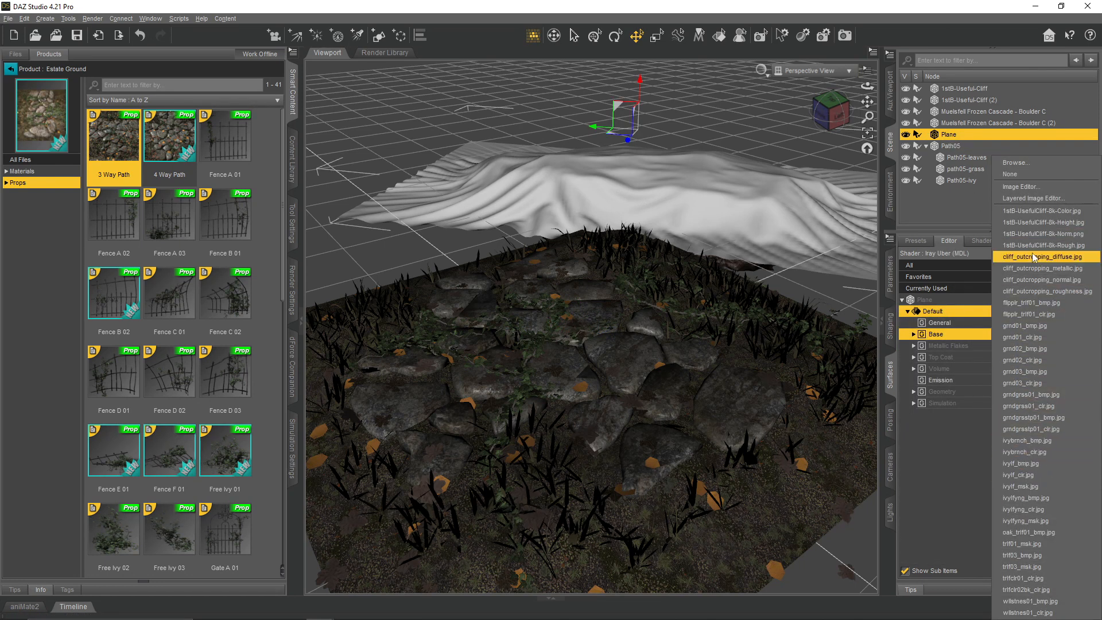
pyautogui.click(946, 465)
pyautogui.click(952, 147)
pyautogui.click(936, 346)
pyautogui.click(1013, 341)
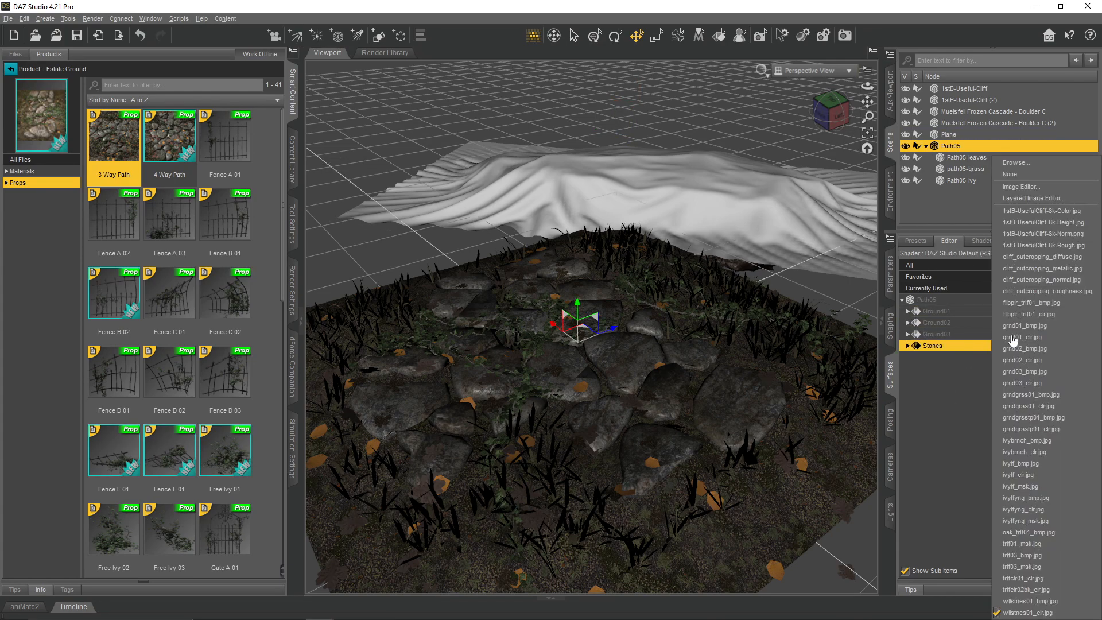
pyautogui.click(912, 465)
# - Assign the wllstnes01_clr.jpg image to the draped plane's Base Color
pyautogui.click(949, 136)
pyautogui.click(944, 335)
pyautogui.click(1009, 337)
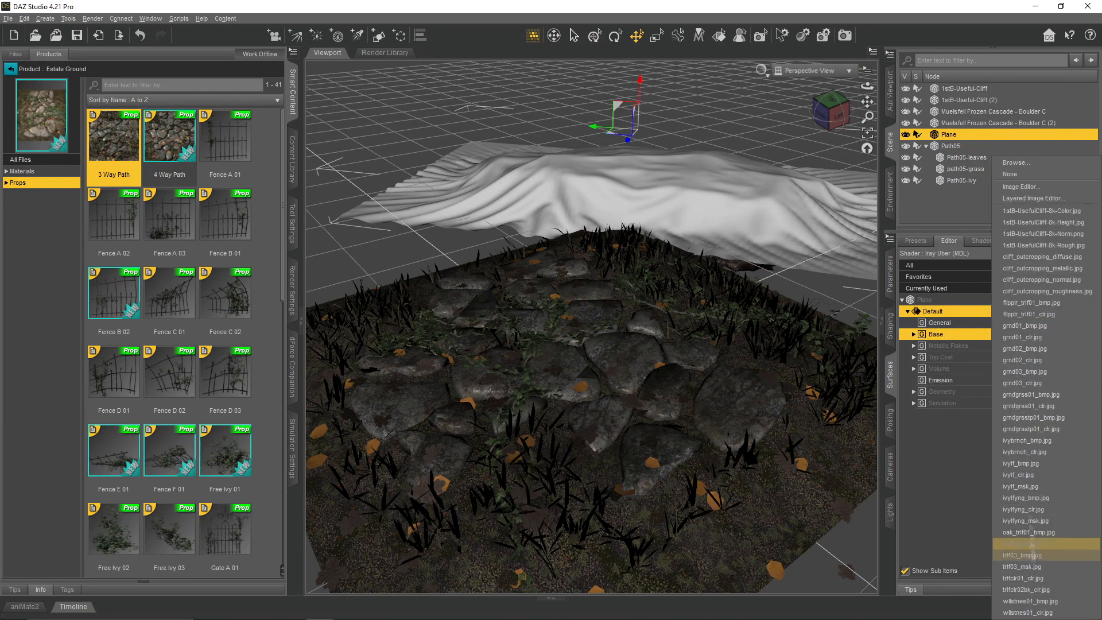
pyautogui.click(1027, 612)
# - Move the path05-grass from the path onto the draped plane and rotate it to about 41° around Y
pyautogui.moveTo(867, 88)
pyautogui.mouseDown()
pyautogui.moveTo(882, 68)
pyautogui.moveTo(887, 86)
pyautogui.mouseUp()
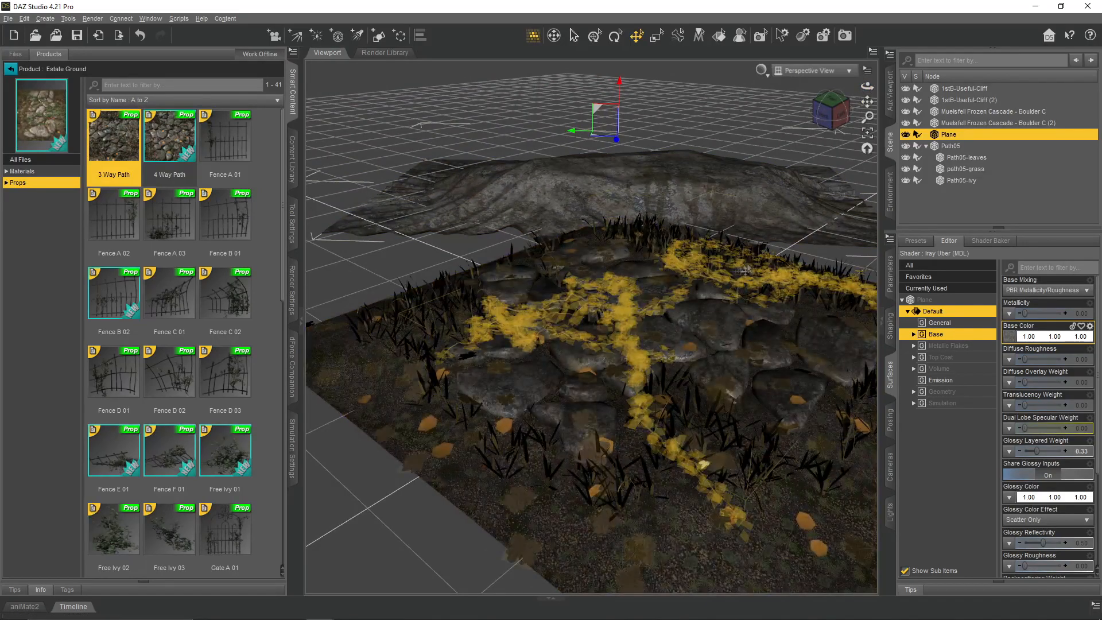
pyautogui.click(705, 463)
pyautogui.moveTo(704, 463); pyautogui.dragTo(619, 127)
pyautogui.moveTo(868, 86); pyautogui.dragTo(863, 138)
pyautogui.moveTo(672, 250); pyautogui.dragTo(737, 299)
pyautogui.click(615, 36)
pyautogui.moveTo(867, 86); pyautogui.dragTo(809, 43)
pyautogui.click(636, 36)
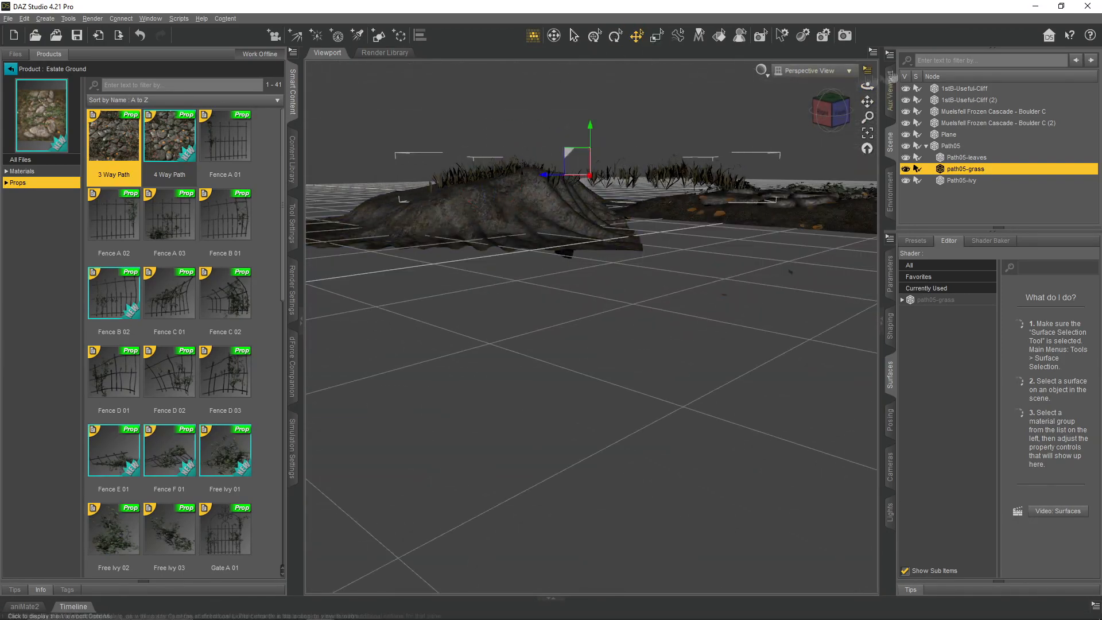
pyautogui.moveTo(867, 87); pyautogui.dragTo(809, 124)
pyautogui.click(890, 274)
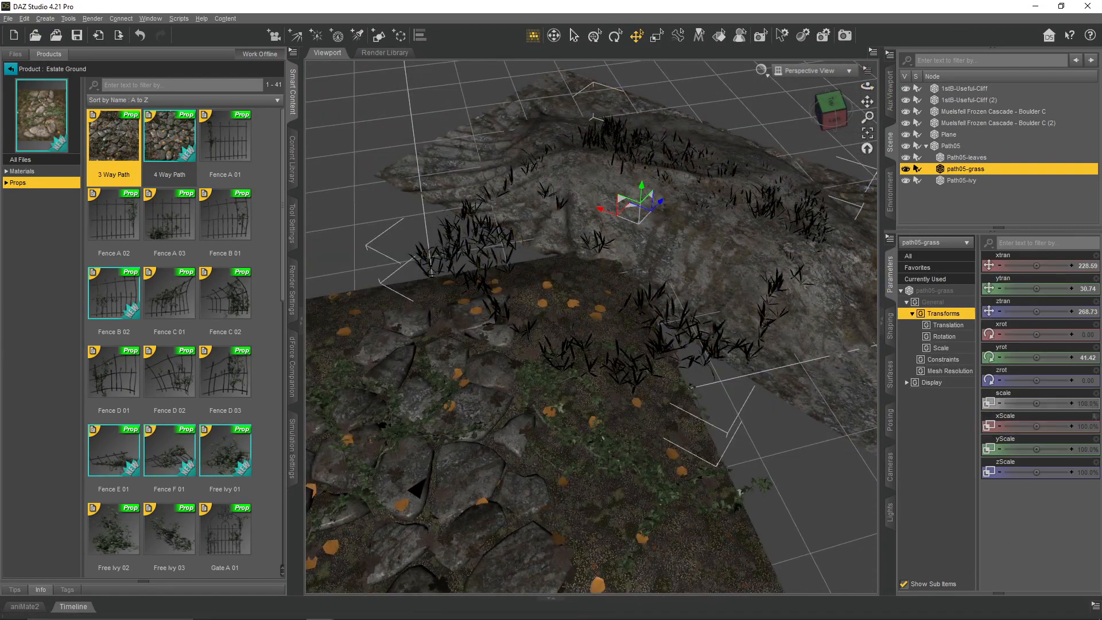
# - Resize the grass to 120.5% X scale and 34.8% Z scale and position it along the ridge of the draped plane
pyautogui.moveTo(1028, 472); pyautogui.dragTo(1016, 473)
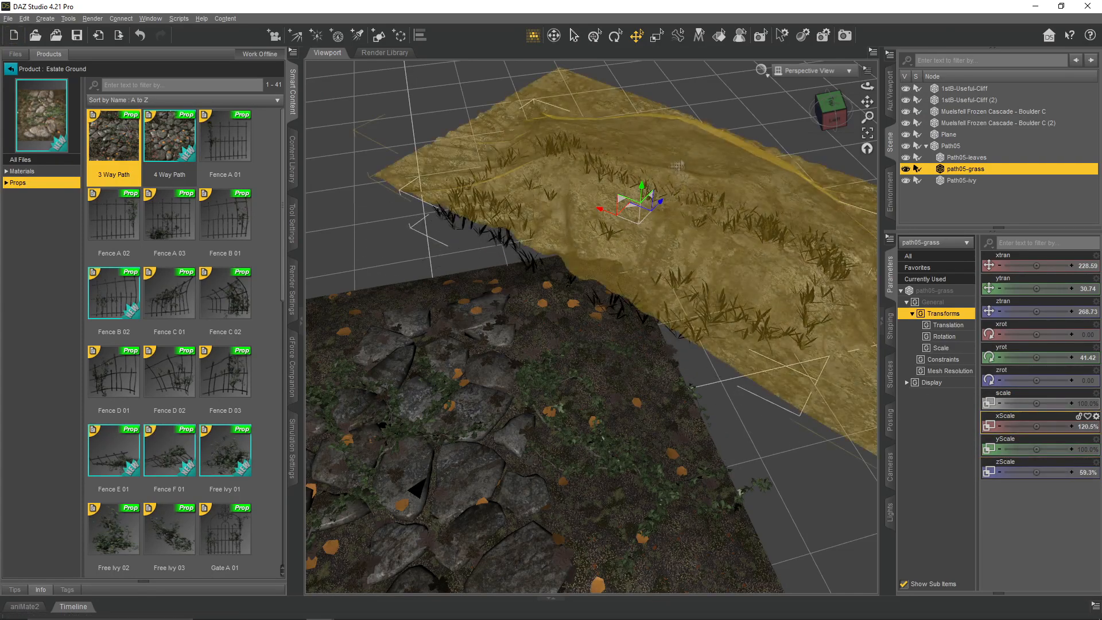
pyautogui.moveTo(699, 179); pyautogui.dragTo(696, 182)
pyautogui.moveTo(867, 86); pyautogui.dragTo(850, 43)
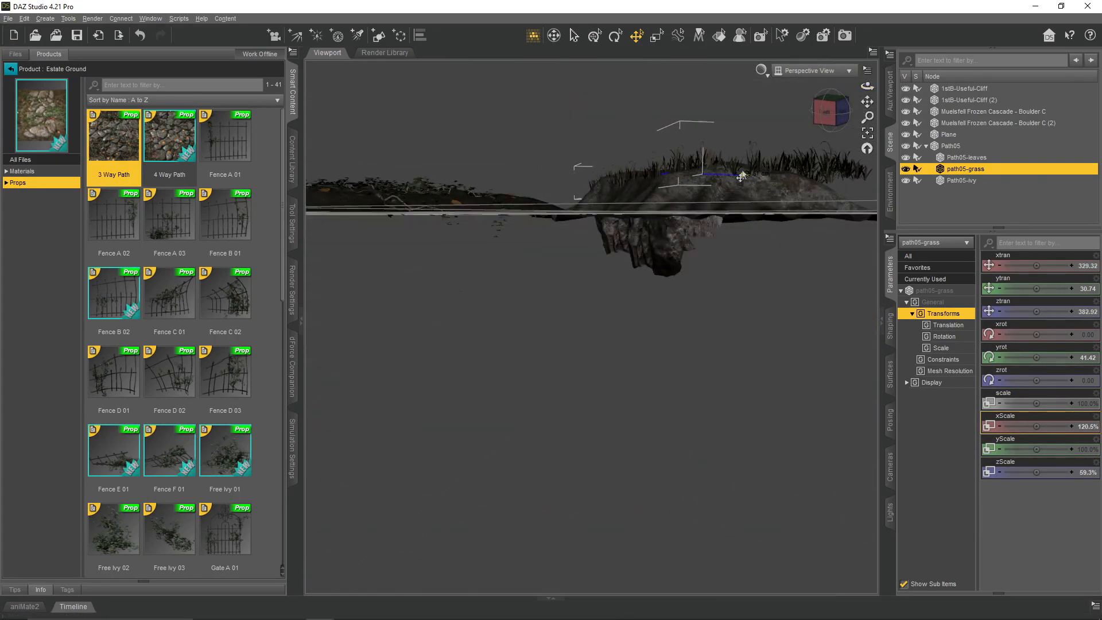
pyautogui.moveTo(867, 86); pyautogui.dragTo(844, 135)
pyautogui.click(711, 259)
pyautogui.click(958, 173)
pyautogui.moveTo(711, 259); pyautogui.dragTo(718, 264)
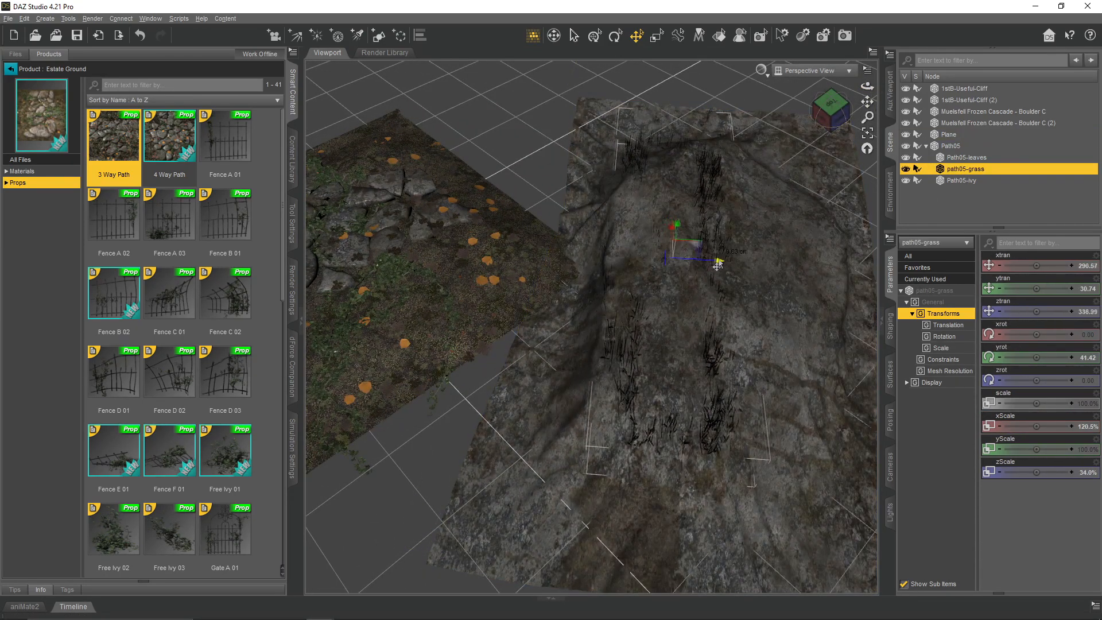
pyautogui.moveTo(868, 86); pyautogui.dragTo(864, 55)
# - Try placing the path's ivy on the draped plane, rotating and shifting it to fit the slope
pyautogui.click(740, 254)
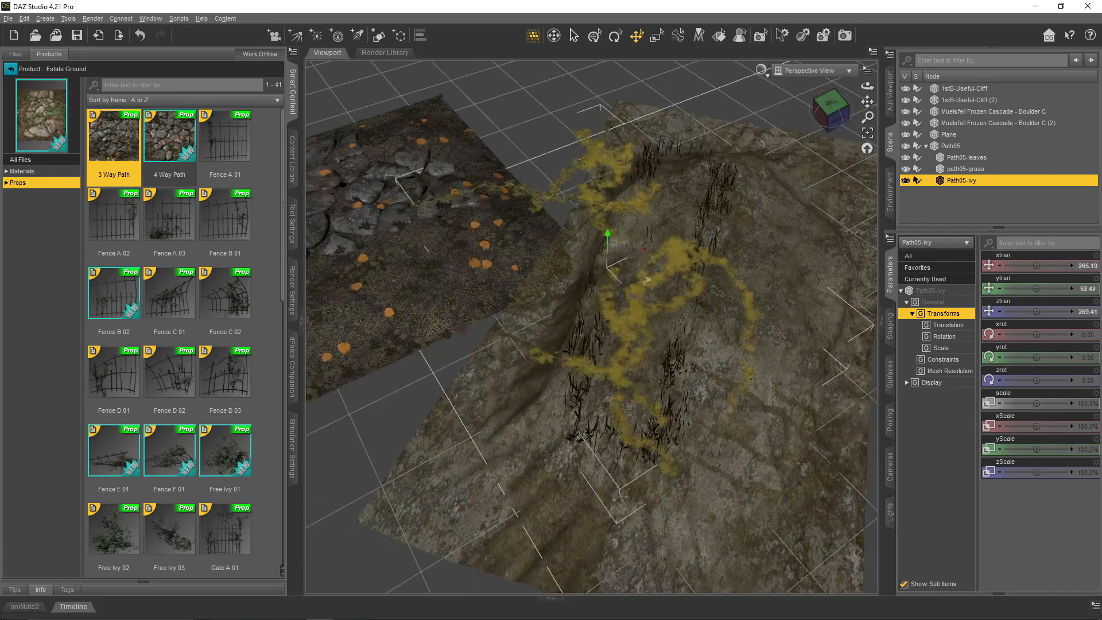
pyautogui.hotkey('ctrl', 'alt', 'r')
pyautogui.moveTo(620, 293); pyautogui.dragTo(750, 292)
pyautogui.click(636, 35)
pyautogui.moveTo(868, 86); pyautogui.dragTo(861, 52)
pyautogui.moveTo(705, 117); pyautogui.dragTo(702, 140)
pyautogui.moveTo(867, 86); pyautogui.dragTo(809, 89)
# - Unparent path05-grass from the Path05 prop and delete Path05 with its remaining children
pyautogui.click(968, 170)
pyautogui.moveTo(967, 171); pyautogui.dragTo(961, 201)
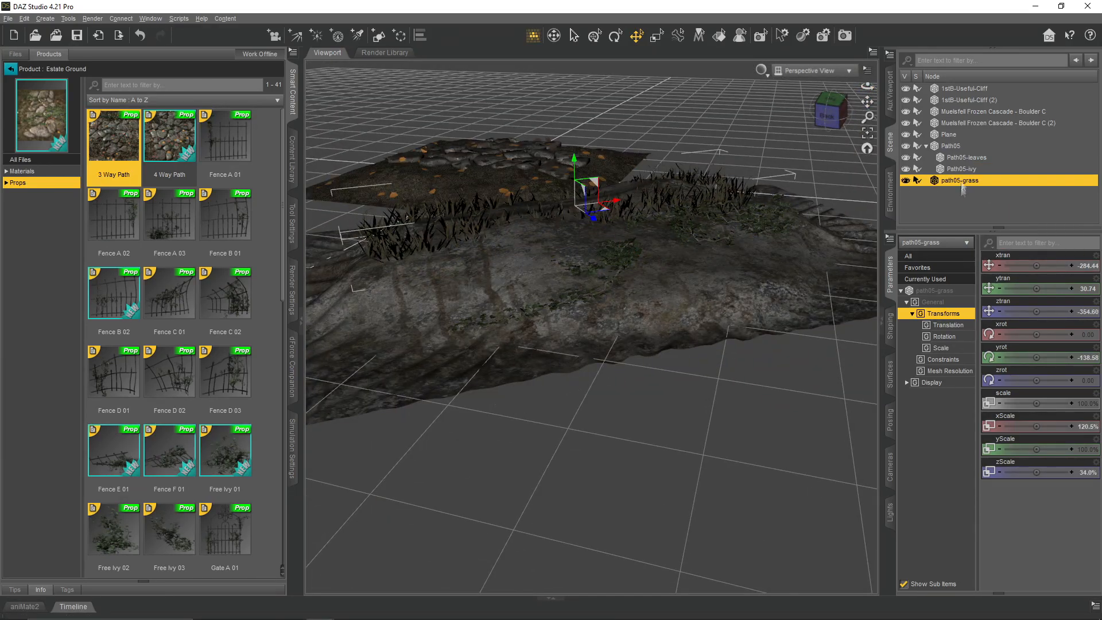
pyautogui.click(951, 146)
pyautogui.press('Delete')
pyautogui.moveTo(867, 86)
pyautogui.mouseDown()
pyautogui.moveTo(826, 64)
pyautogui.moveTo(861, 129)
pyautogui.moveTo(840, 118)
pyautogui.moveTo(861, 75)
pyautogui.mouseUp()
# - Load !MorphingGrave from The Graveyard product and apply the Iray Uber Base shader to all its surfaces
pyautogui.click(10, 69)
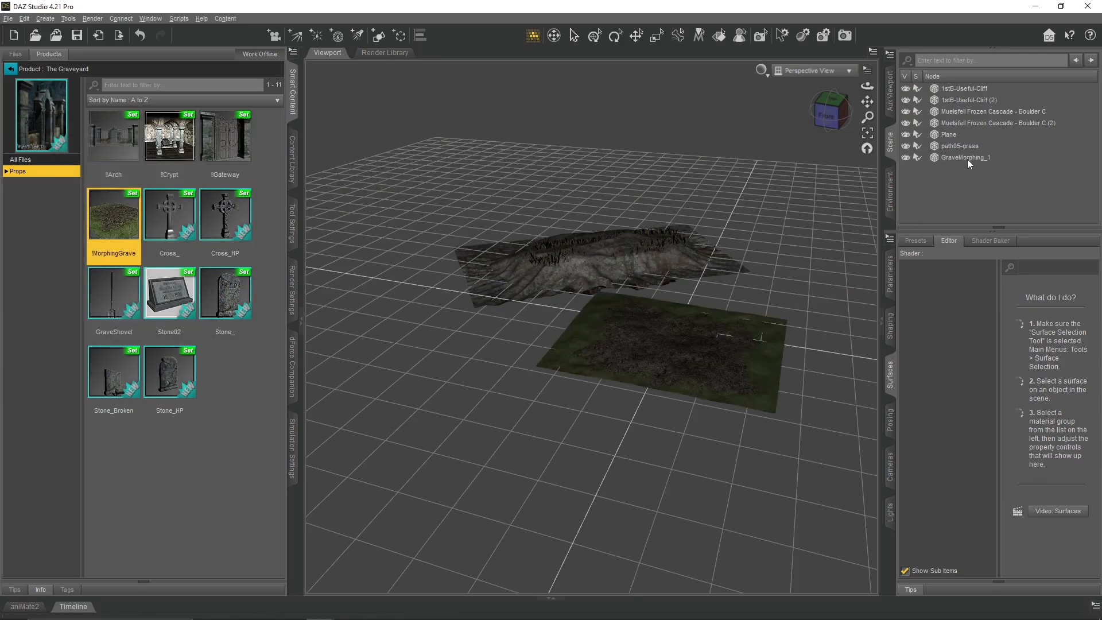
pyautogui.click(969, 159)
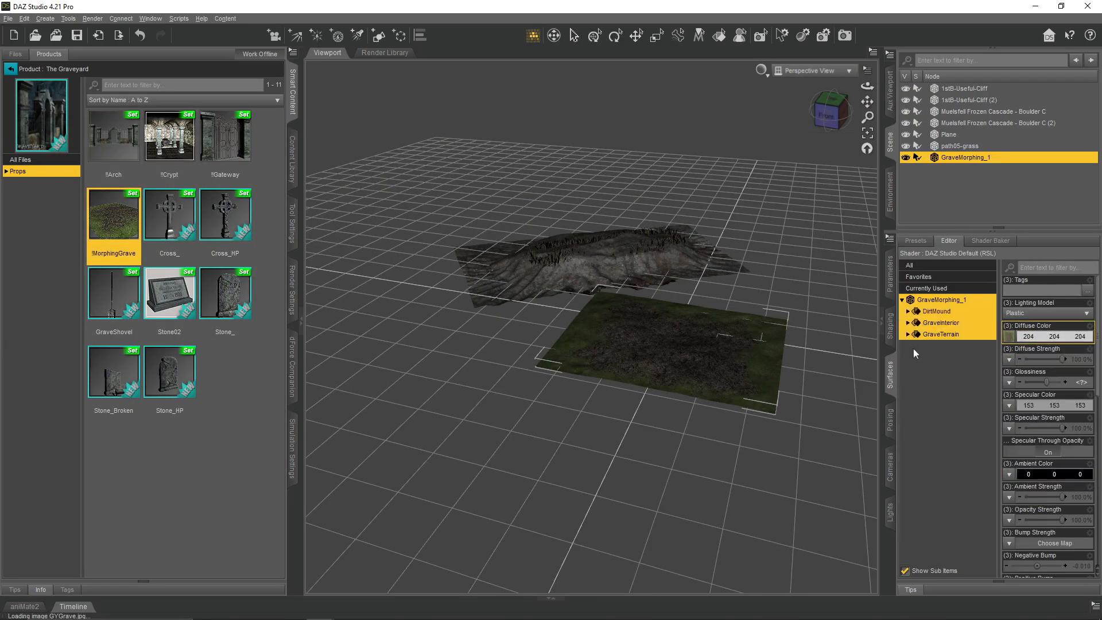
pyautogui.click(908, 334)
pyautogui.click(917, 241)
pyautogui.click(925, 406)
pyautogui.doubleClick(1074, 319)
pyautogui.click(948, 241)
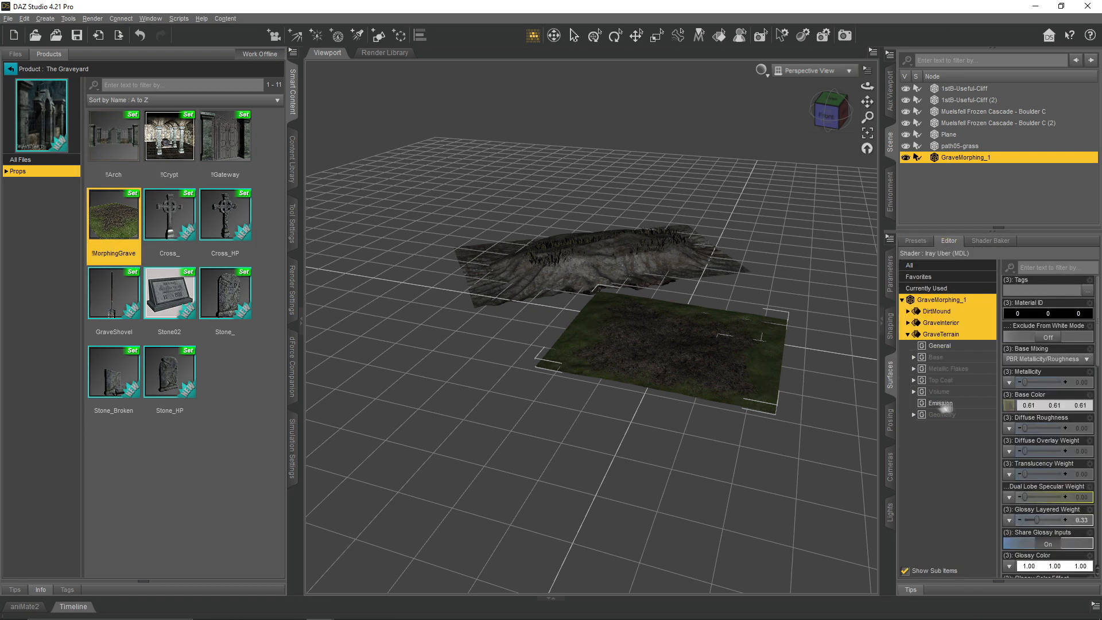
# - Adjust the grave's ShallowGrave and DigTheGrave morphs and rotate its tile to about -53° around Y
pyautogui.click(891, 275)
pyautogui.moveTo(1068, 266); pyautogui.dragTo(1004, 266)
pyautogui.moveTo(1005, 288)
pyautogui.mouseDown()
pyautogui.moveTo(1068, 288)
pyautogui.moveTo(1005, 289)
pyautogui.mouseUp()
pyautogui.moveTo(868, 86); pyautogui.dragTo(826, 87)
pyautogui.click(614, 38)
pyautogui.moveTo(714, 369); pyautogui.dragTo(605, 329)
pyautogui.click(617, 37)
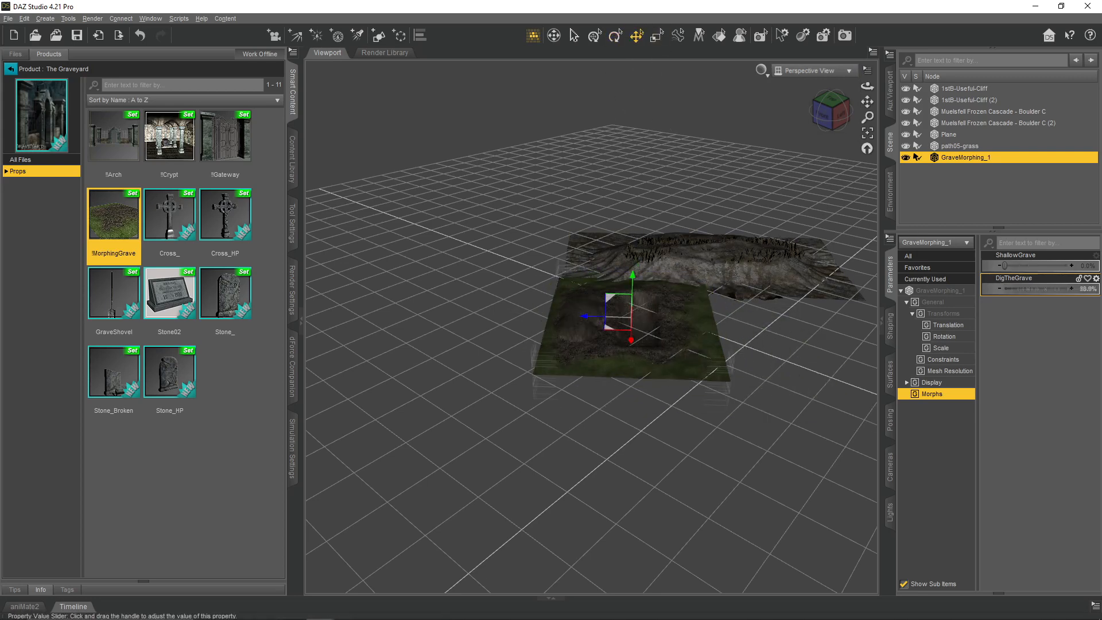
pyautogui.moveTo(1004, 289); pyautogui.dragTo(1069, 288)
# - Place a second grave tile beside the first with ShallowGrave at 100% and DigTheGrave at 0%, and rotate it around Y
pyautogui.moveTo(585, 320); pyautogui.dragTo(749, 322)
pyautogui.moveTo(749, 323); pyautogui.dragTo(716, 322)
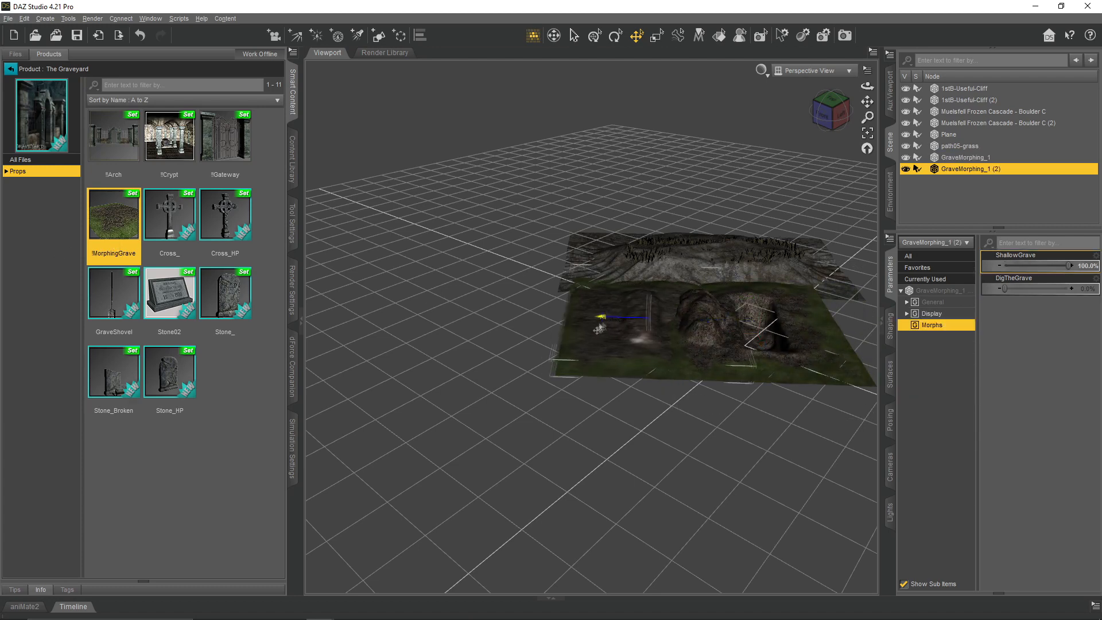
pyautogui.moveTo(867, 86)
pyautogui.mouseDown()
pyautogui.moveTo(864, 64)
pyautogui.moveTo(860, 95)
pyautogui.mouseUp()
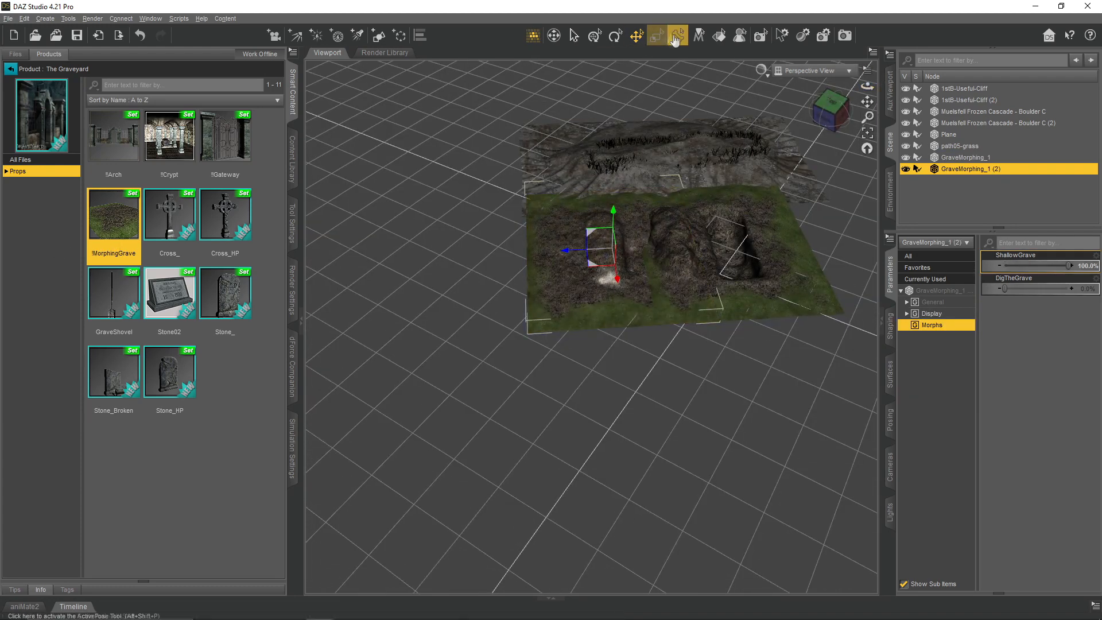
pyautogui.click(918, 291)
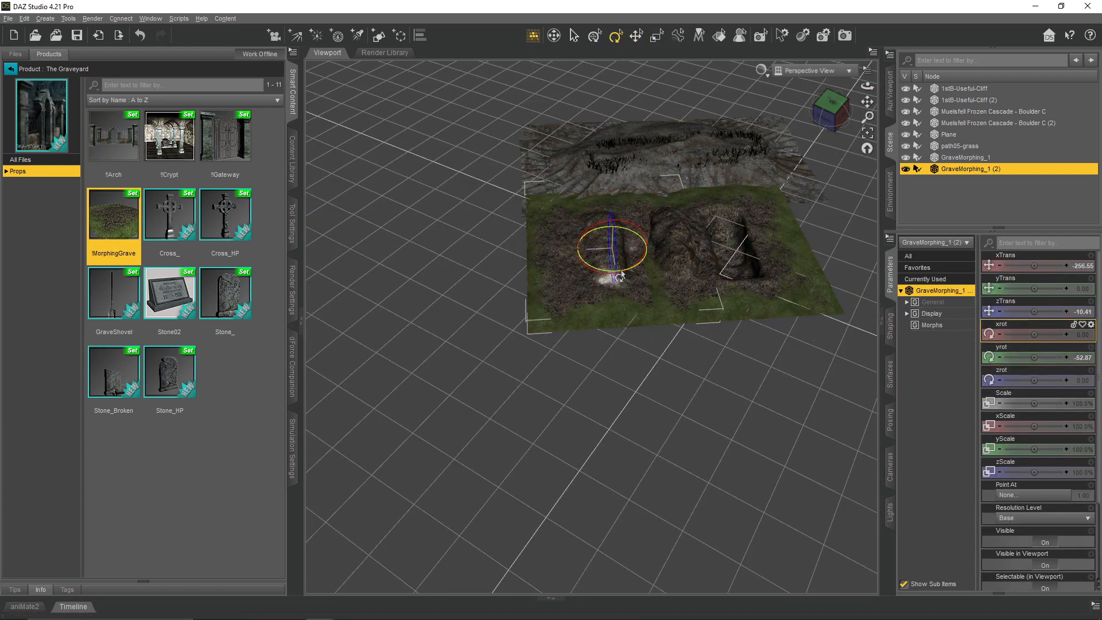
pyautogui.moveTo(621, 275); pyautogui.dragTo(561, 264)
pyautogui.moveTo(868, 86)
pyautogui.mouseDown()
pyautogui.moveTo(866, 64)
pyautogui.moveTo(866, 79)
pyautogui.mouseUp()
pyautogui.click(777, 219)
pyautogui.moveTo(442, 253); pyautogui.dragTo(433, 283, button='middle')
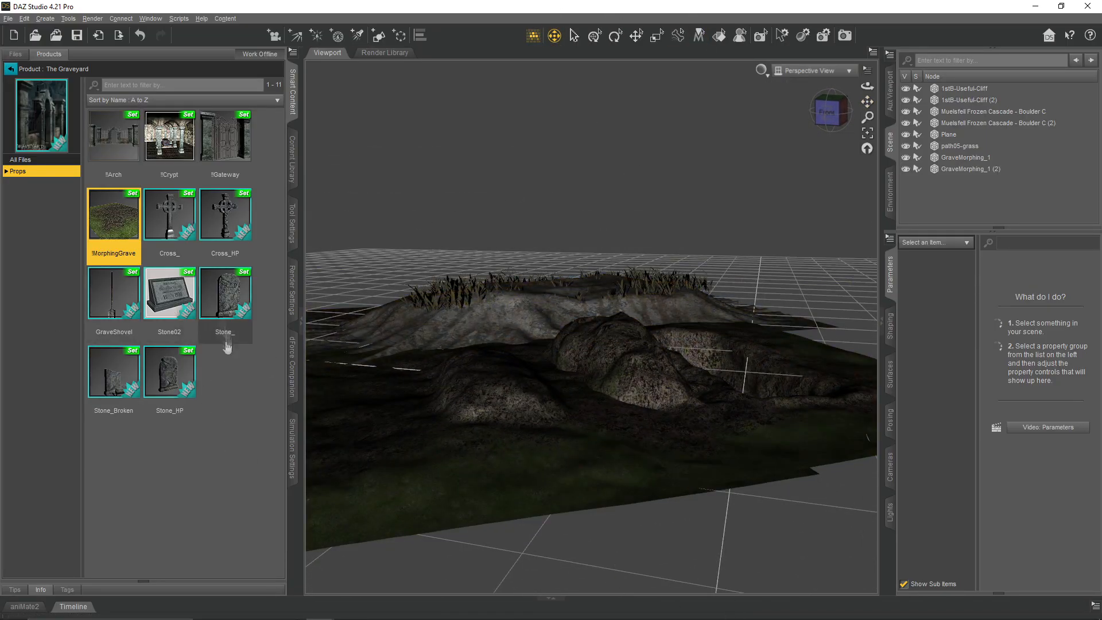
# - Place the Salem Church prop on the rocky mound at 51.7% scale, about 55° Y rotation, and about X -571, Y 45, Z -534
pyautogui.click(13, 70)
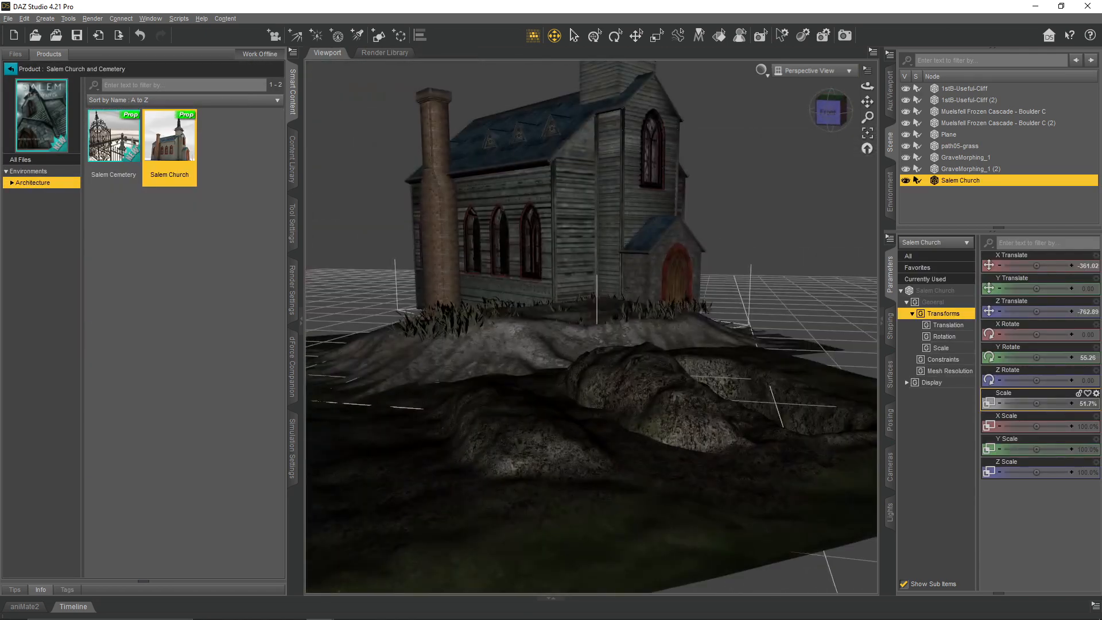
pyautogui.moveTo(588, 335); pyautogui.dragTo(466, 349)
pyautogui.moveTo(423, 310); pyautogui.dragTo(420, 296)
pyautogui.moveTo(441, 346); pyautogui.dragTo(431, 341)
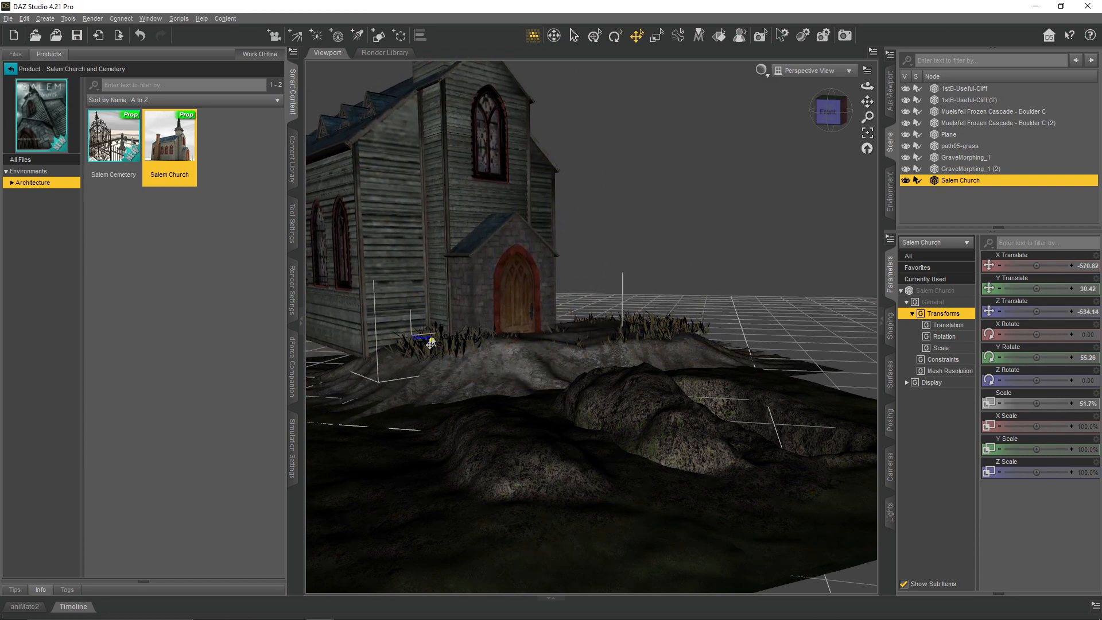
pyautogui.moveTo(410, 295); pyautogui.dragTo(409, 288)
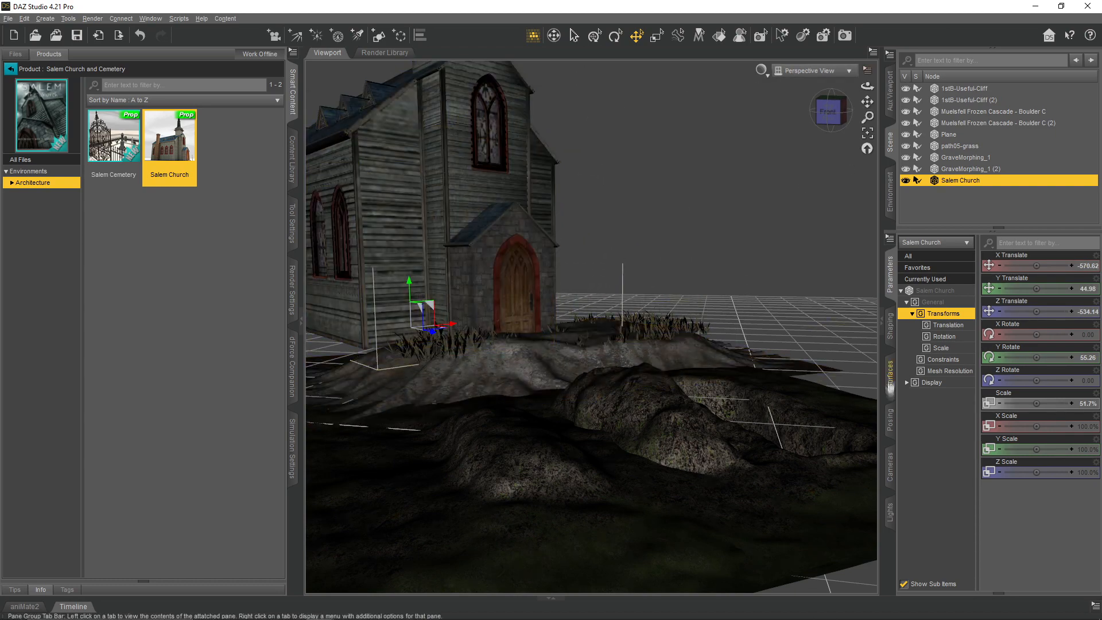
# - Apply the Iray Uber Base shader to all surfaces of the Salem Church
pyautogui.click(890, 375)
pyautogui.click(937, 393)
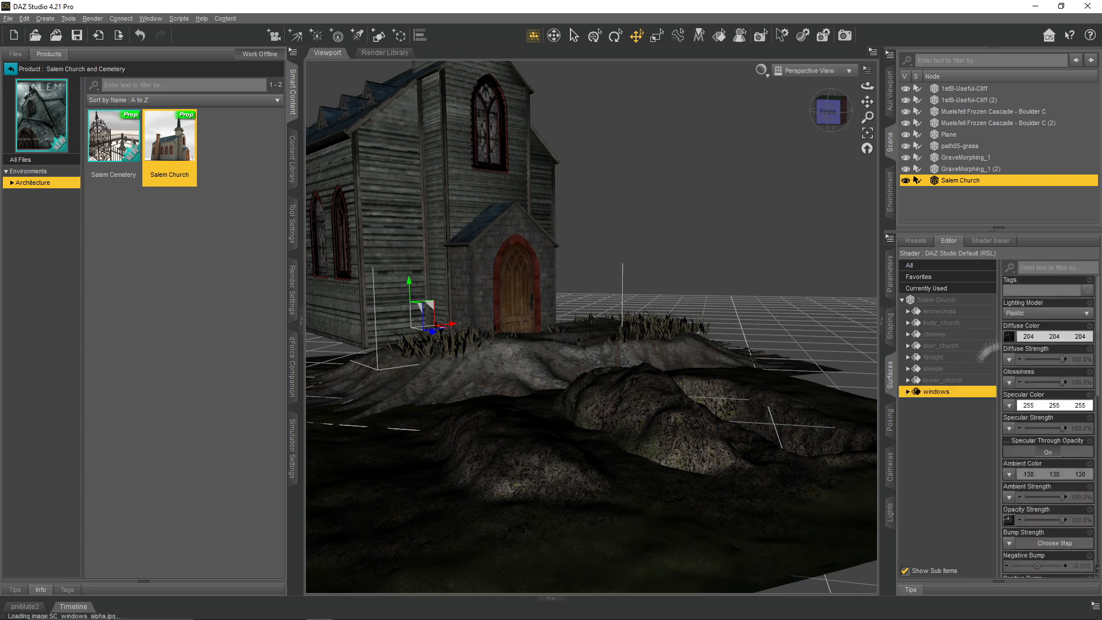
pyautogui.click(908, 393)
pyautogui.click(907, 358)
pyautogui.click(920, 300)
pyautogui.click(919, 243)
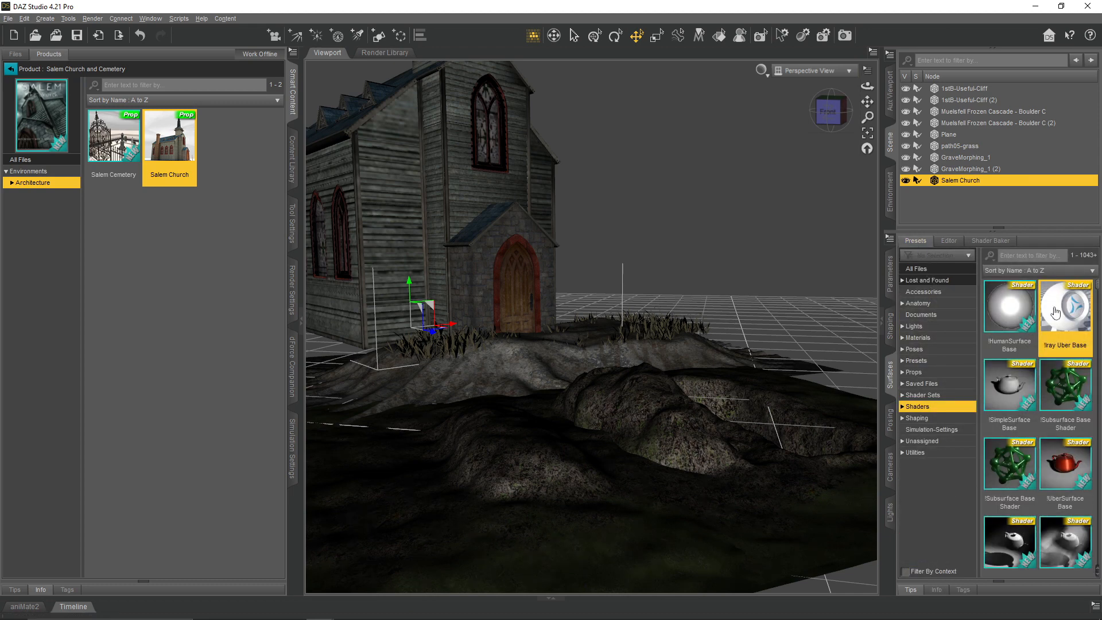
pyautogui.doubleClick(1055, 310)
pyautogui.click(946, 242)
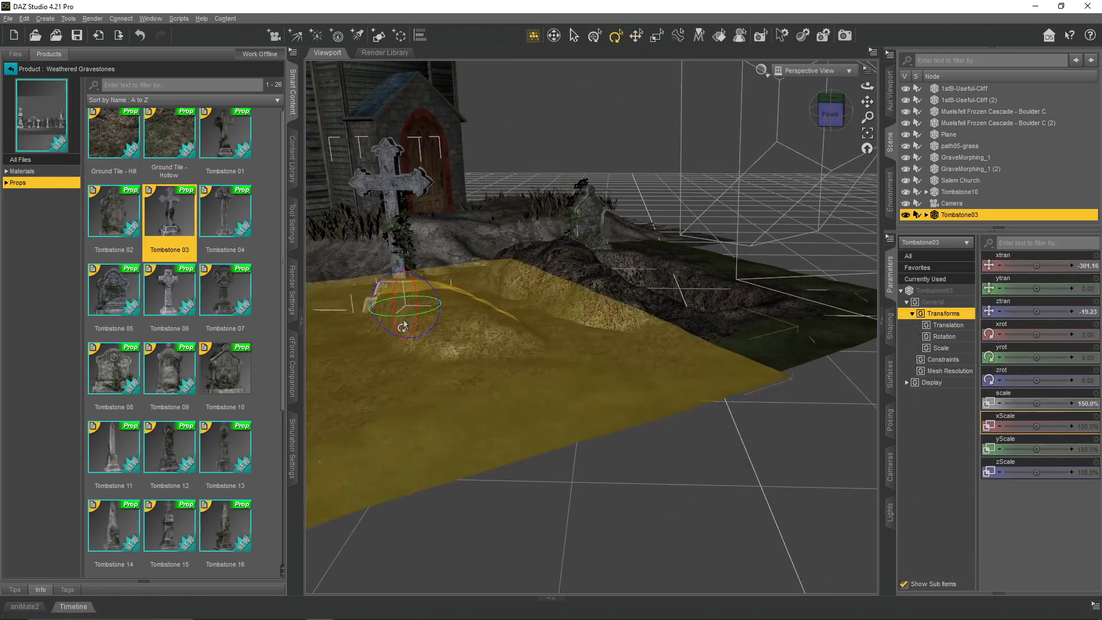
# - Position Tombstone 03 at about X -339, Y -15, Z -72 and tilt it to about -6° X, 35° Y and -7° Z
pyautogui.moveTo(402, 326); pyautogui.dragTo(380, 254)
pyautogui.click(636, 35)
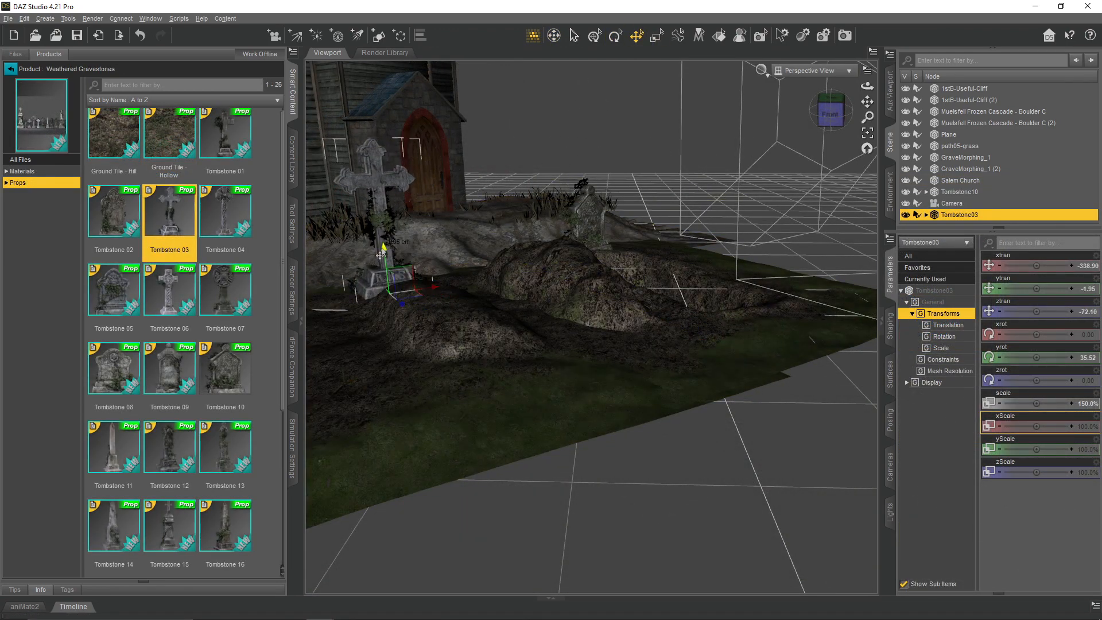
pyautogui.click(616, 36)
pyautogui.moveTo(408, 288); pyautogui.dragTo(414, 285)
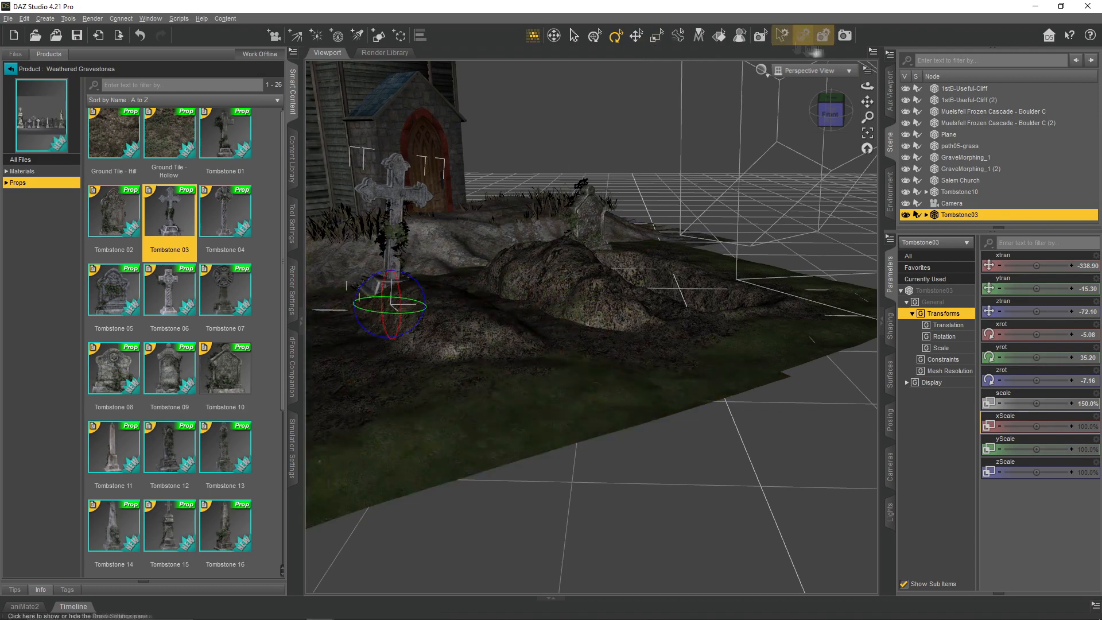
# - Load the Ground Tile - Hill prop from Weathered Gravestones and move it away from the graves to about X -976, Z 196
pyautogui.click(813, 70)
pyautogui.click(793, 185)
pyautogui.click(813, 71)
pyautogui.click(810, 84)
pyautogui.click(554, 36)
pyautogui.moveTo(517, 253); pyautogui.dragTo(637, 290)
pyautogui.doubleClick(125, 155)
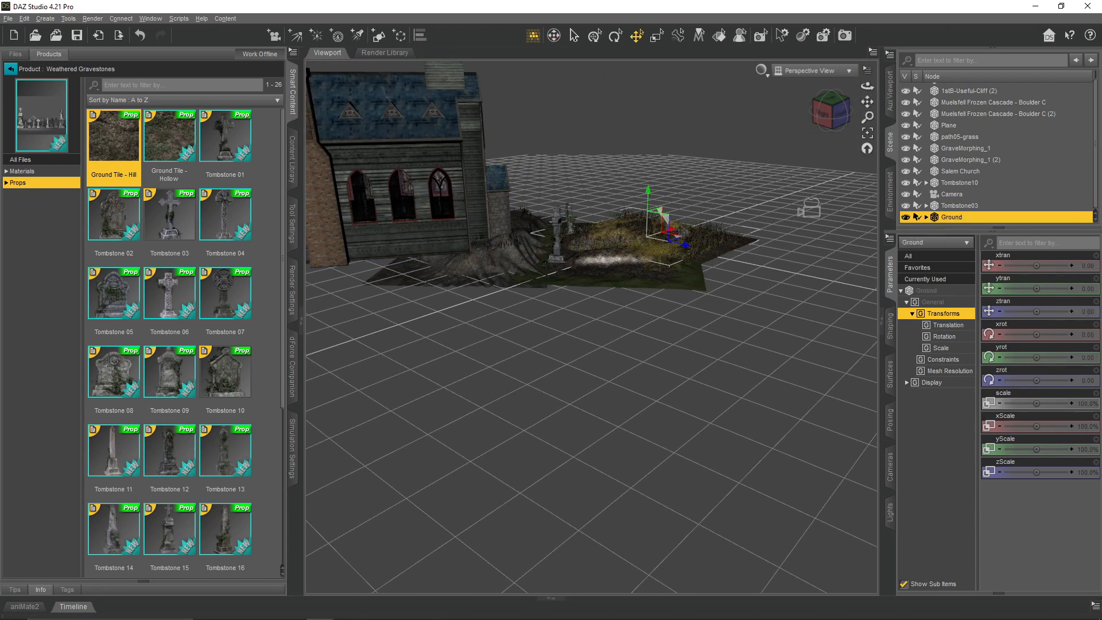
pyautogui.moveTo(679, 236); pyautogui.dragTo(477, 358)
pyautogui.moveTo(867, 86); pyautogui.dragTo(755, 146)
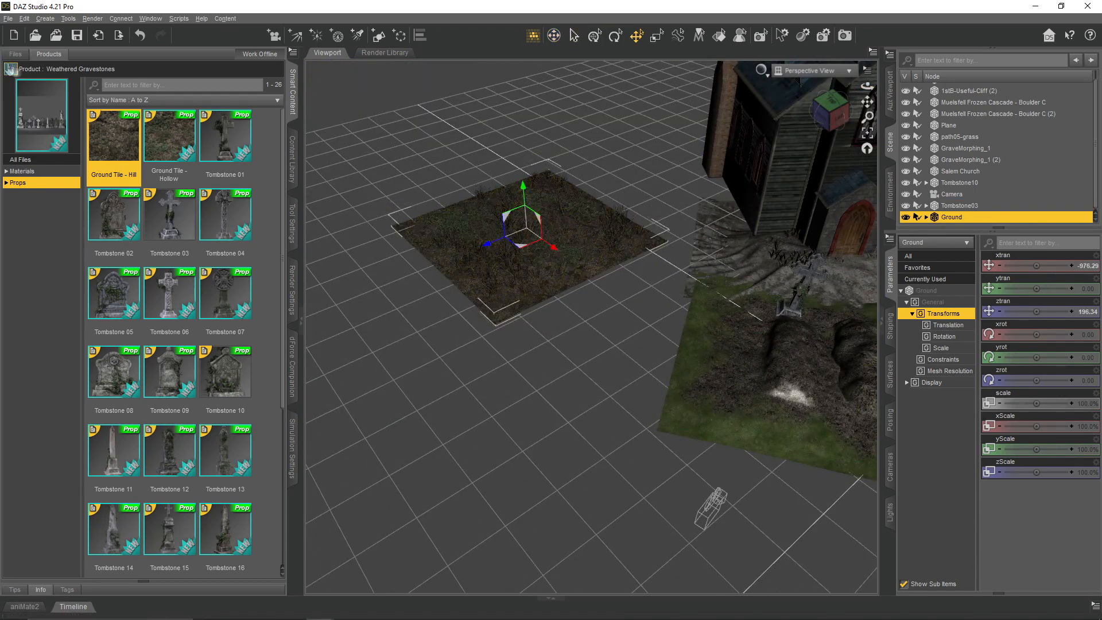
# - Search all content files for "rock" and load the HF Rock prop into the scene
pyautogui.click(10, 69)
pyautogui.click(15, 54)
pyautogui.click(43, 83)
pyautogui.scroll(-13, 153, 158)
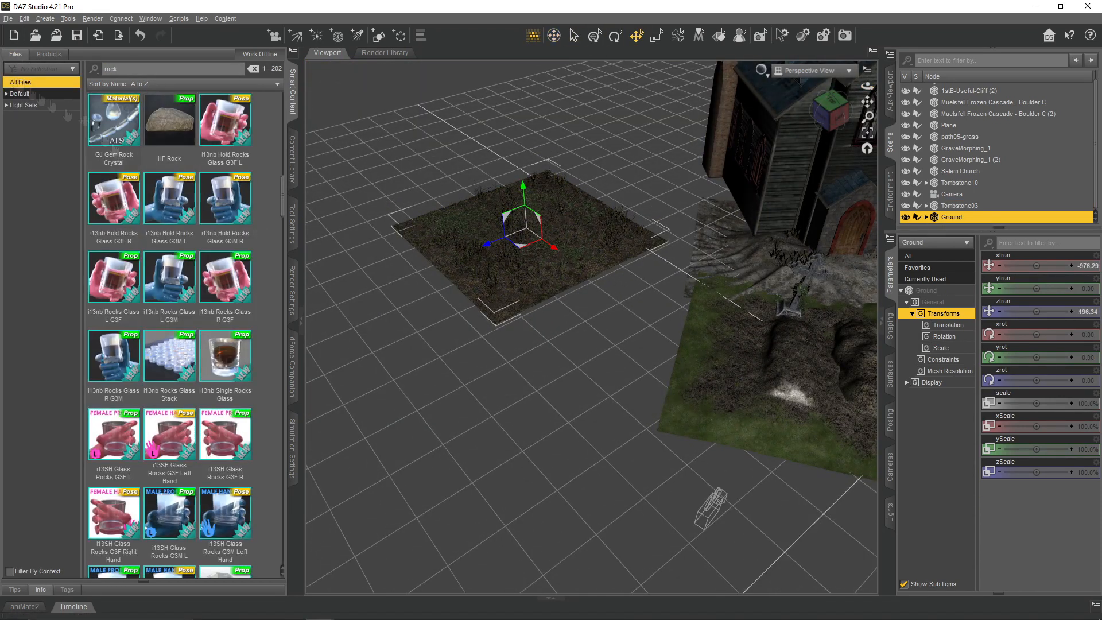
pyautogui.scroll(3, 153, 157)
pyautogui.rightClick(170, 367)
pyautogui.click(192, 384)
# - Move the HF Rock beside the rocky mound beneath the church
pyautogui.click(967, 217)
pyautogui.moveTo(867, 86); pyautogui.dragTo(752, 92)
pyautogui.moveTo(646, 230); pyautogui.dragTo(402, 230)
pyautogui.moveTo(867, 86); pyautogui.dragTo(776, 103)
pyautogui.moveTo(523, 239); pyautogui.dragTo(548, 280)
pyautogui.click(636, 36)
pyautogui.click(616, 36)
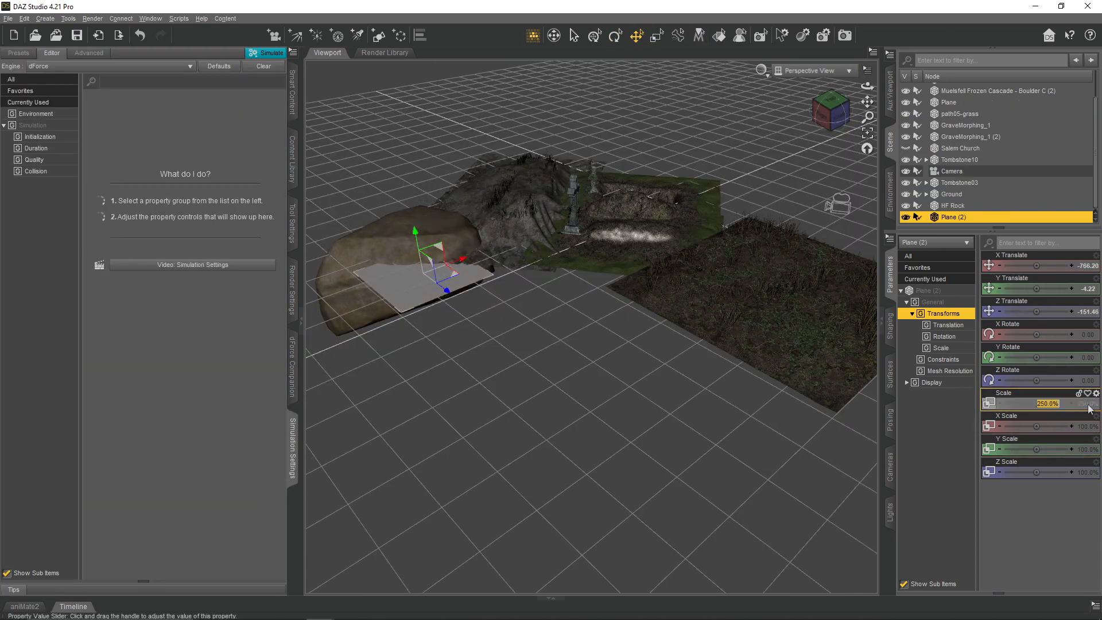
# - Scale the second plane above the mound to 500% and drape it over the terrain as a dForce dynamic surface
pyautogui.write('500')
pyautogui.press('Return')
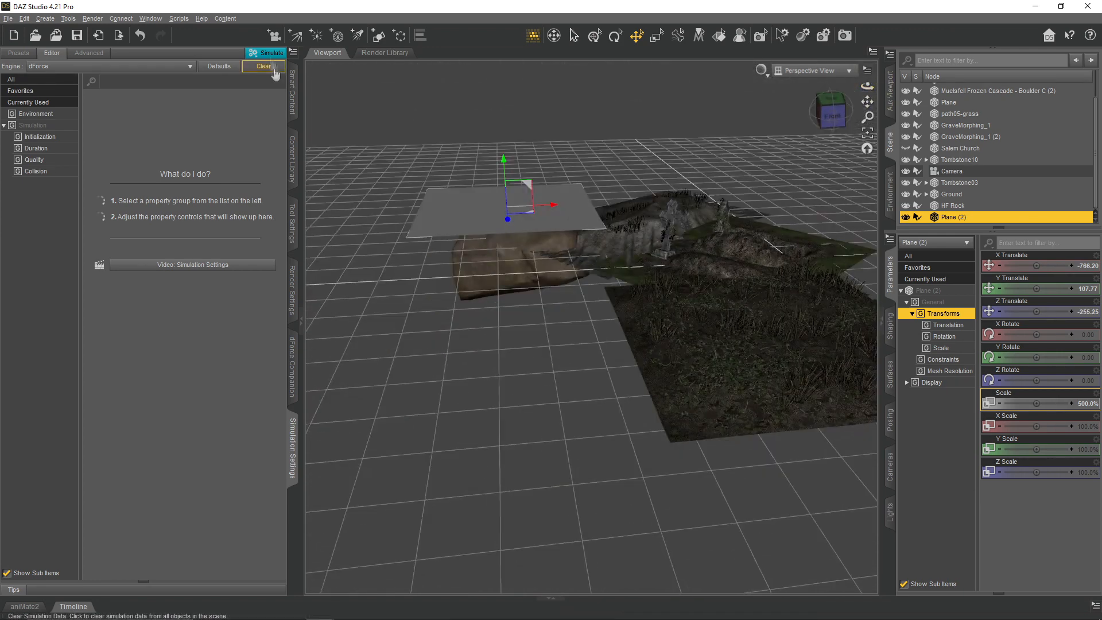
pyautogui.click(293, 52)
pyautogui.moveTo(333, 111)
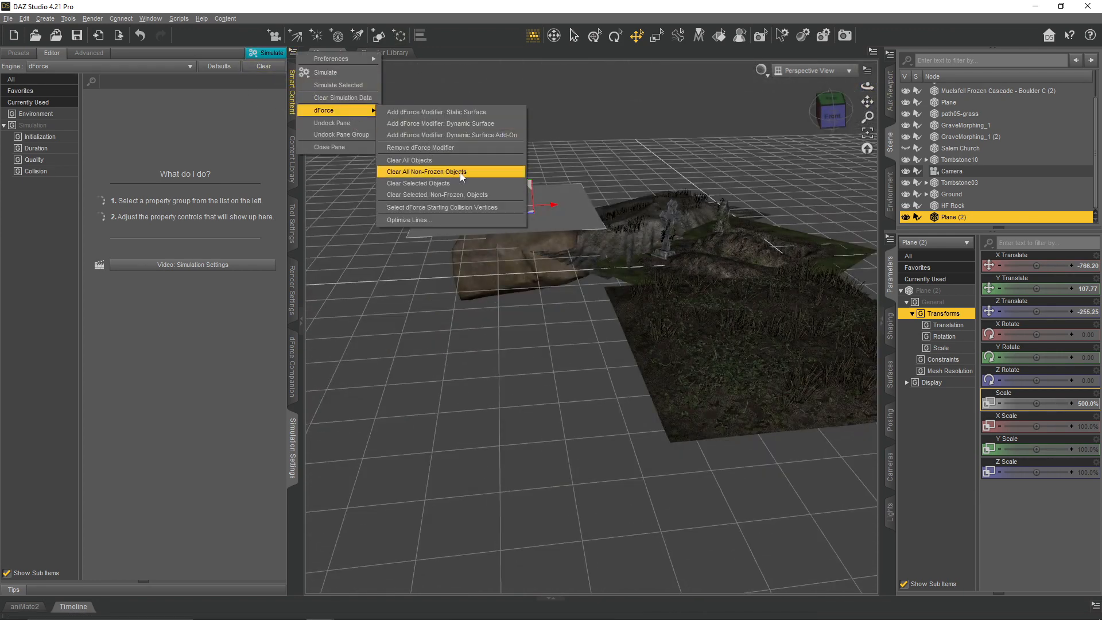
pyautogui.click(461, 172)
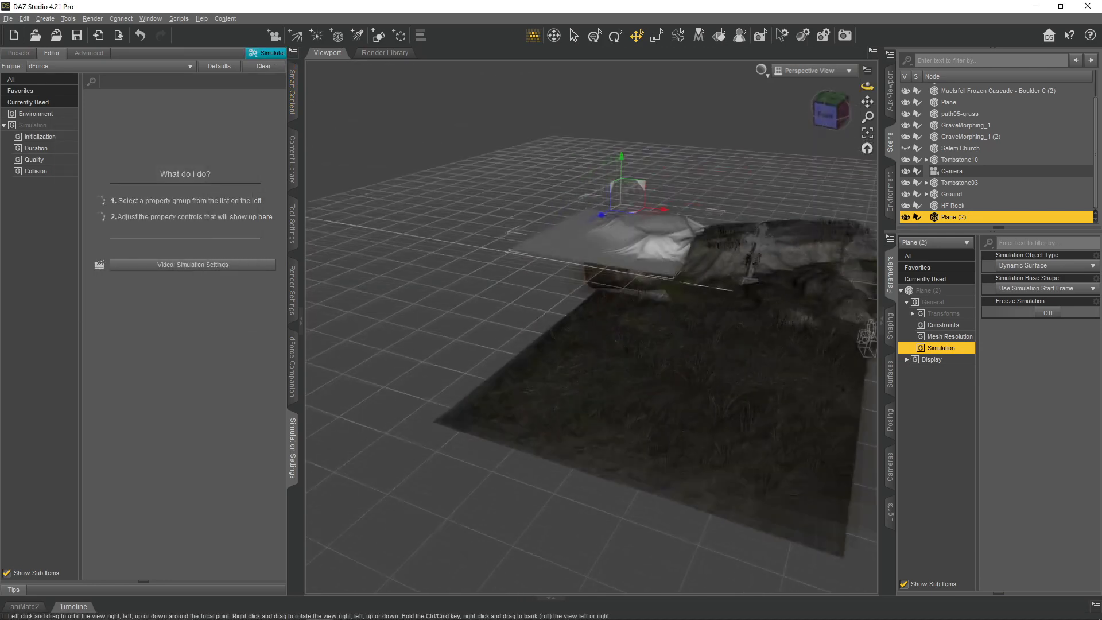
# - Apply the Ground03 texture of the ground tile to the draped plane's base color
pyautogui.click(951, 194)
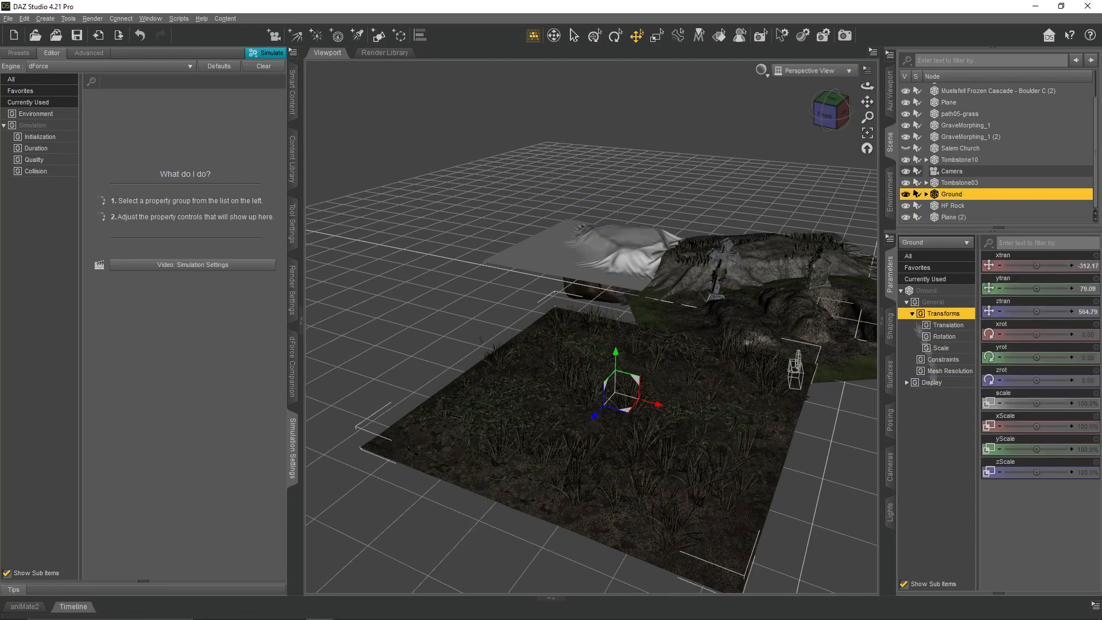
pyautogui.click(891, 374)
pyautogui.click(903, 300)
pyautogui.click(917, 313)
pyautogui.click(945, 323)
pyautogui.click(948, 334)
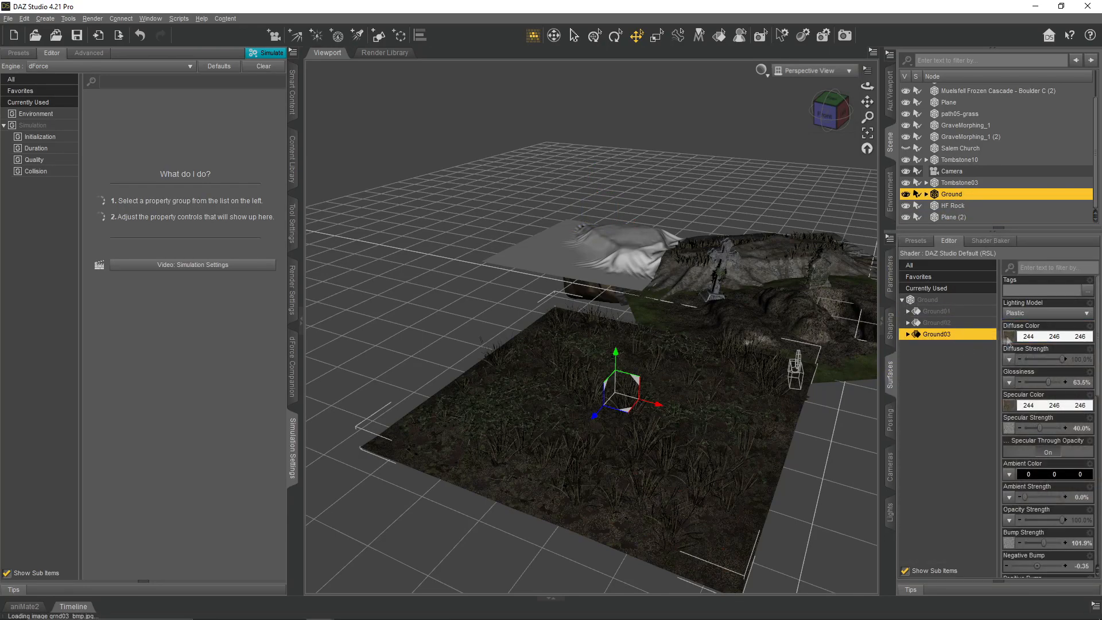
pyautogui.click(953, 217)
pyautogui.click(1009, 406)
pyautogui.click(947, 194)
# - Make the Salem Church visible again on top of the draped terrain
pyautogui.moveTo(868, 86); pyautogui.dragTo(898, 96)
pyautogui.scroll(1, 957, 147)
pyautogui.click(907, 183)
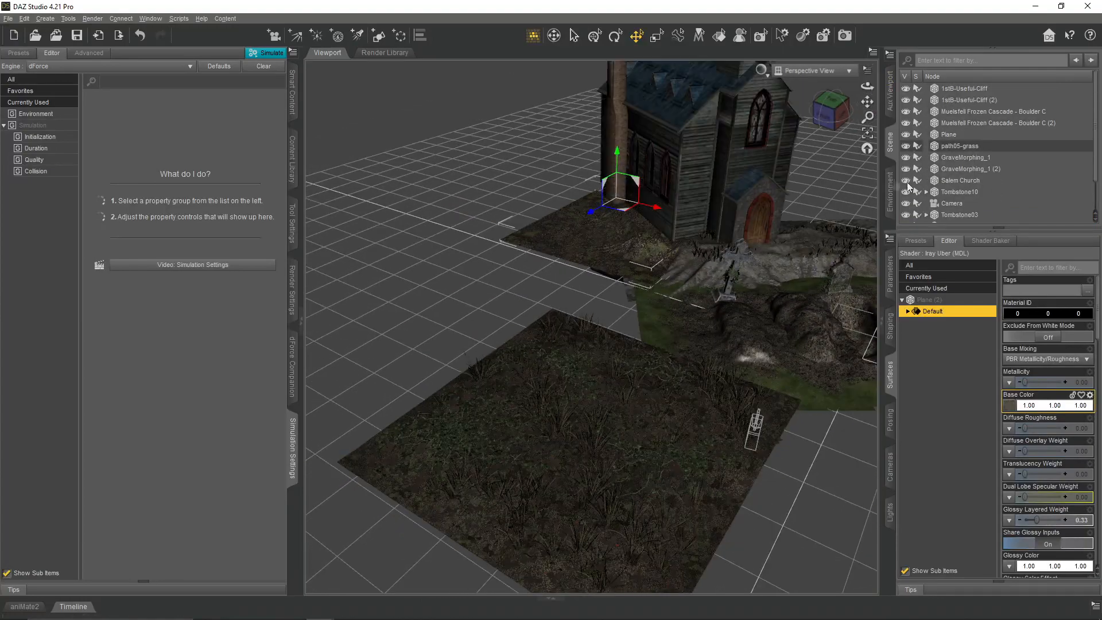
# - Move the Grass onto the draped plane beside the church and take it out of the Ground hierarchy
pyautogui.scroll(-2, 955, 175)
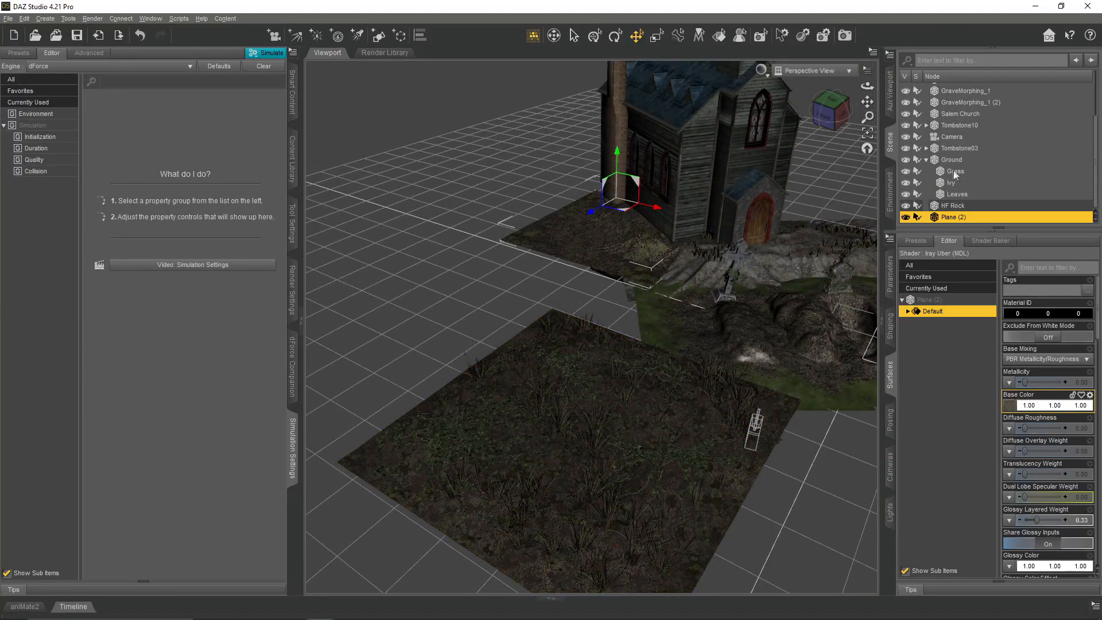
pyautogui.click(955, 171)
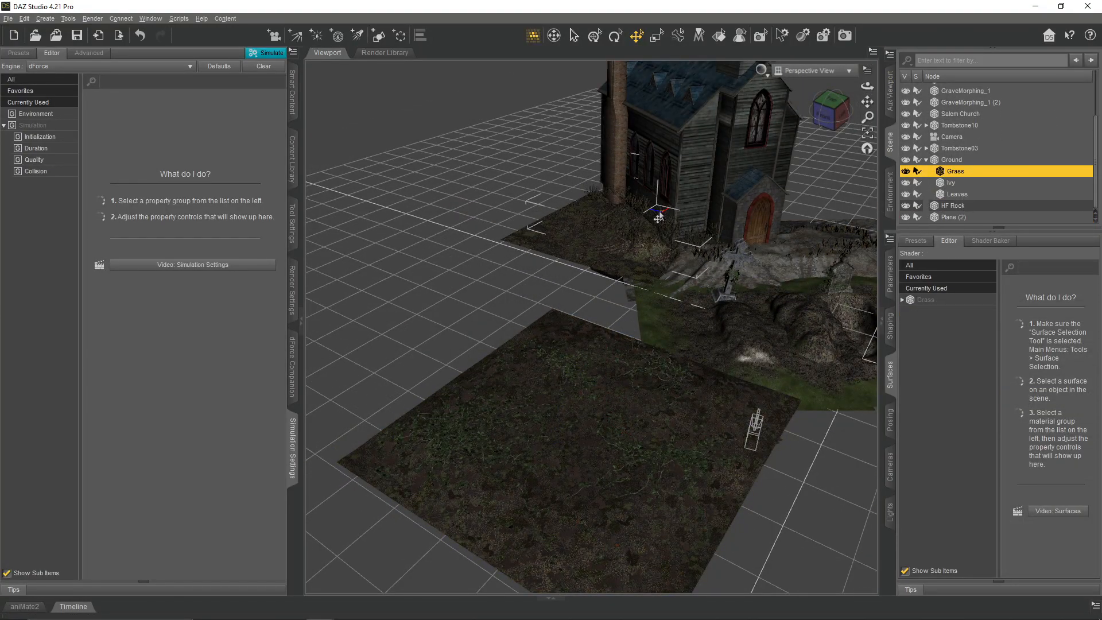
pyautogui.click(835, 172)
pyautogui.click(867, 133)
pyautogui.moveTo(867, 86); pyautogui.dragTo(792, 138)
pyautogui.click(955, 171)
pyautogui.click(868, 132)
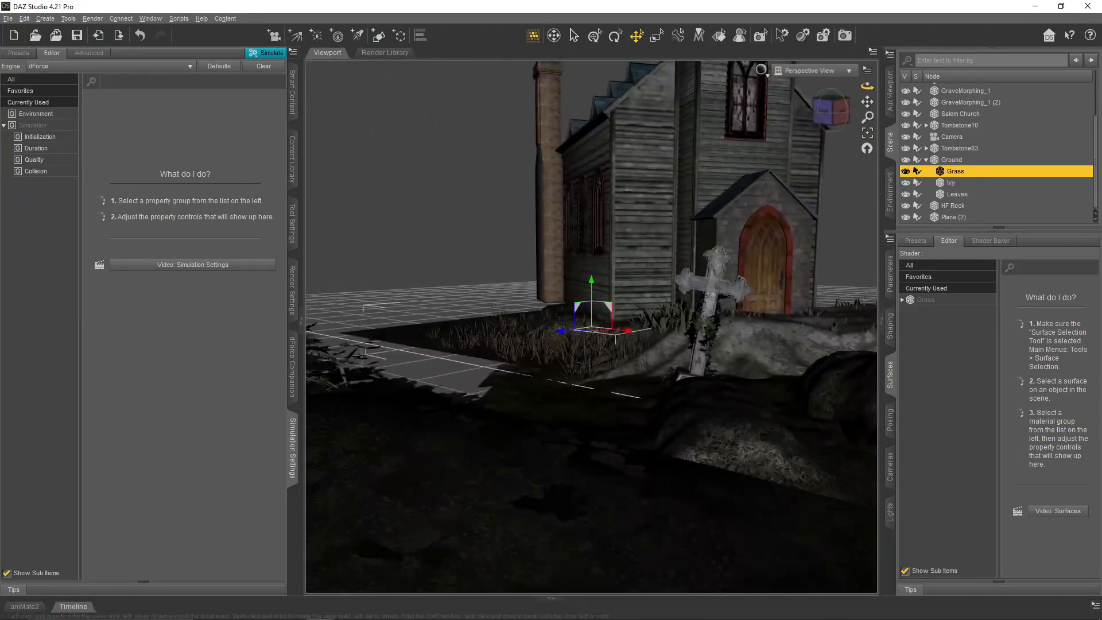
pyautogui.scroll(-5, 719, 517)
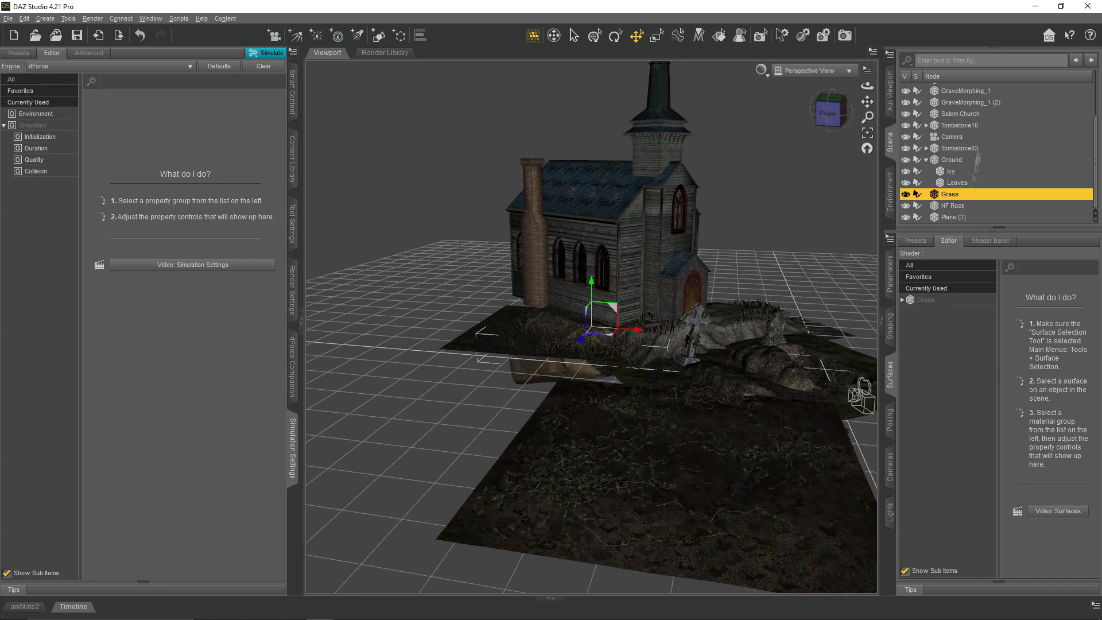
# - Slide the Ground tile against the grave terrain and the draped plane, and check the scene through the Camera
pyautogui.moveTo(702, 461); pyautogui.dragTo(568, 383)
pyautogui.moveTo(555, 330); pyautogui.dragTo(553, 358)
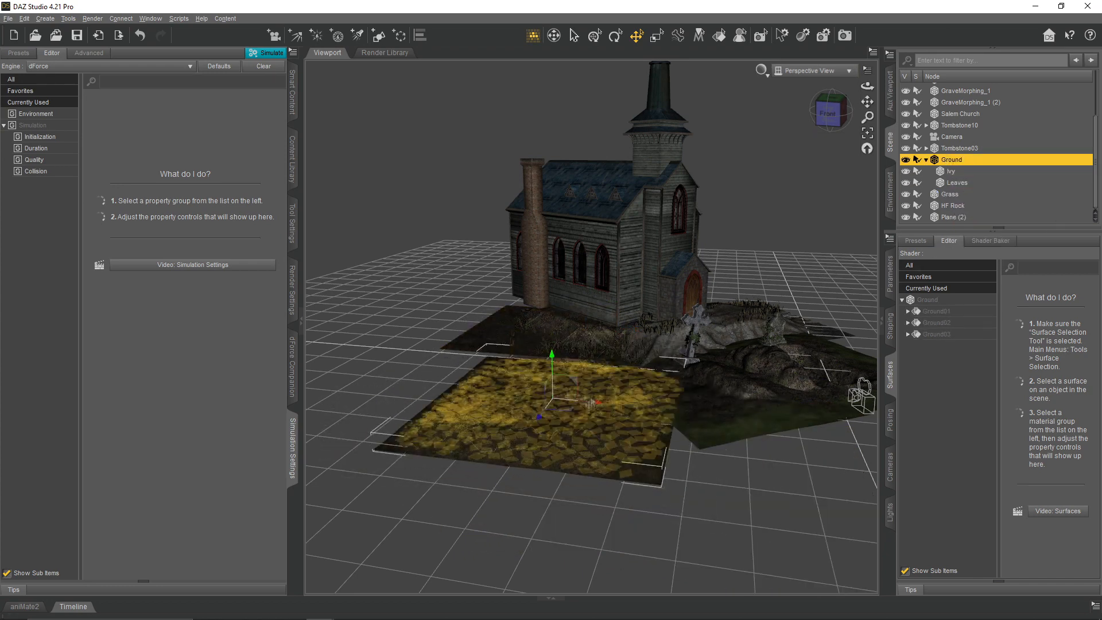
pyautogui.moveTo(569, 412); pyautogui.dragTo(564, 384)
pyautogui.click(815, 70)
pyautogui.click(811, 85)
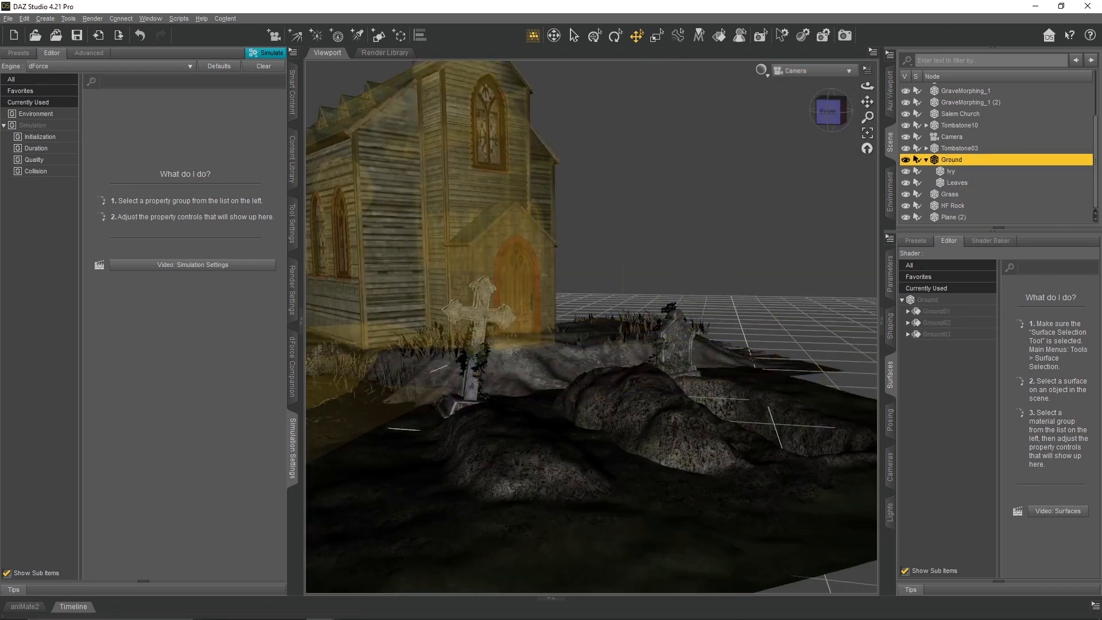
# - Turn on Freeze Simulation for the draped second plane
pyautogui.click(926, 160)
pyautogui.click(336, 353)
pyautogui.click(891, 275)
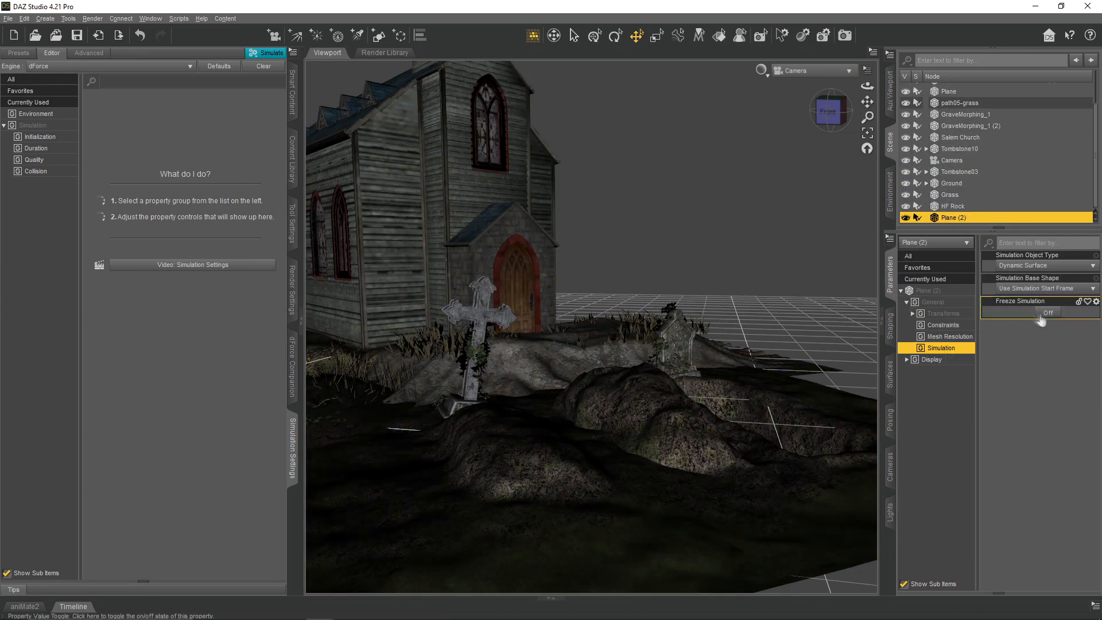
pyautogui.click(1045, 313)
# - Select all the scene items and parent them to a new group named Environment
pyautogui.scroll(3, 987, 155)
pyautogui.click(970, 90)
pyautogui.scroll(-3, 987, 161)
pyautogui.keyDown('shift'); pyautogui.click(965, 217); pyautogui.keyUp('shift')
pyautogui.click(45, 19)
pyautogui.click(63, 39)
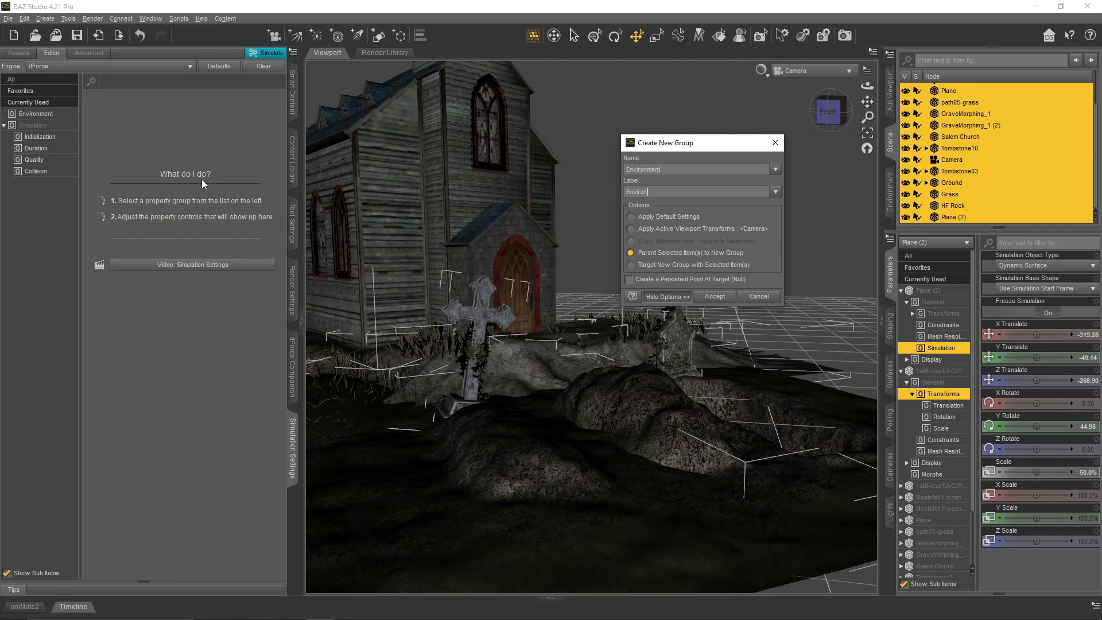
pyautogui.click(714, 296)
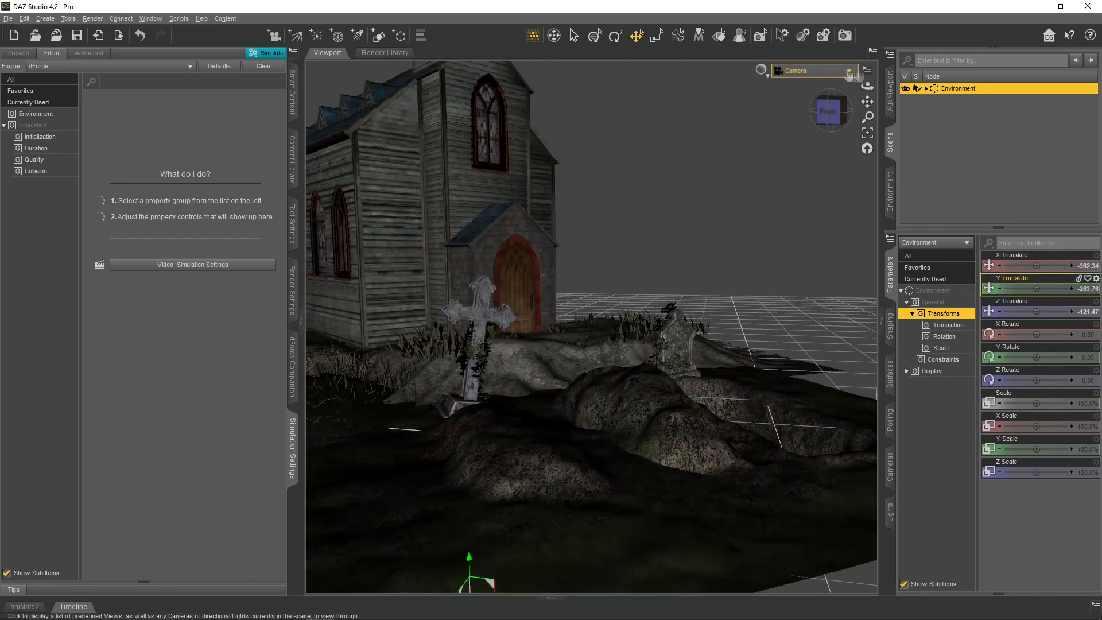
# - Show the aspect frame, set a portrait render aspect ratio of 9:14 and pull the camera back from the church and graves
pyautogui.click(824, 35)
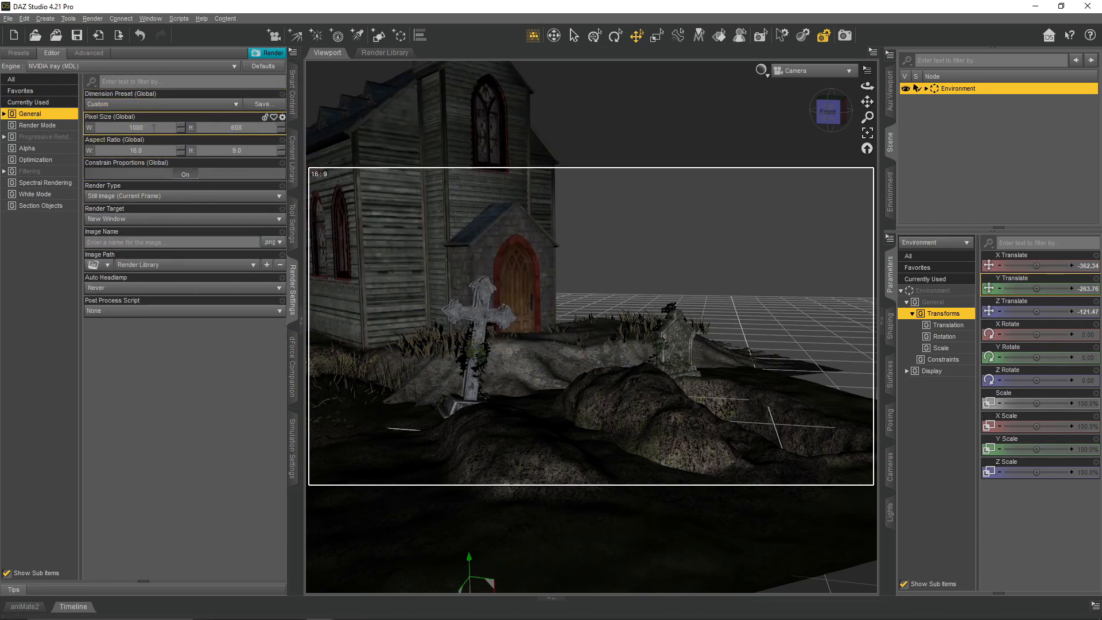
pyautogui.click(256, 150)
pyautogui.write('16')
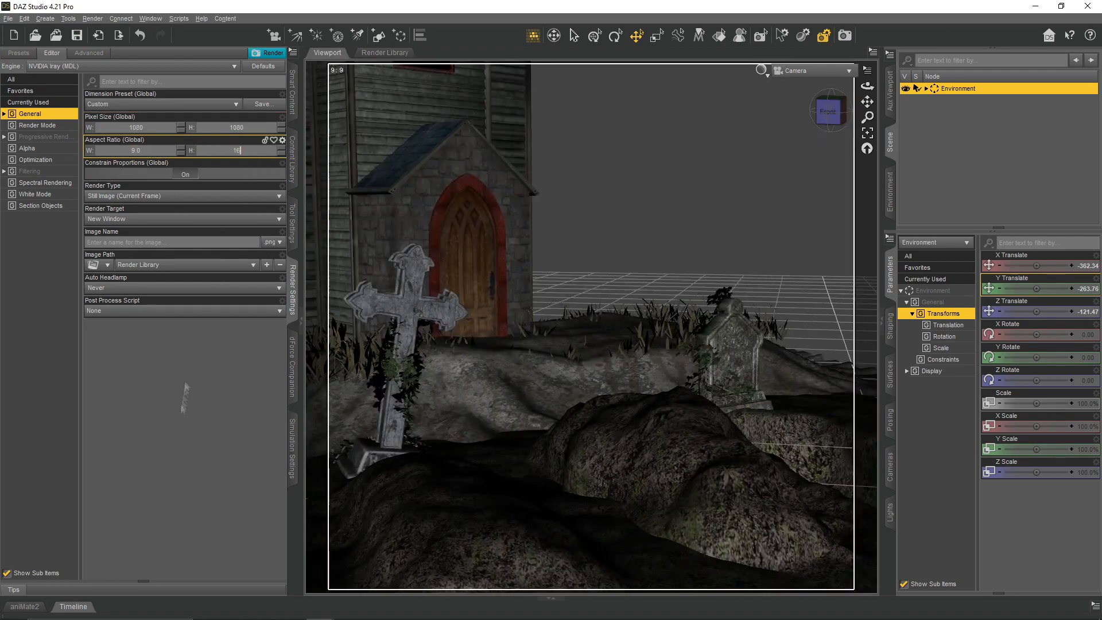
pyautogui.click(185, 394)
pyautogui.click(241, 151)
pyautogui.write('14')
pyautogui.click(140, 391)
pyautogui.scroll(-3, 671, 287)
pyautogui.moveTo(867, 86); pyautogui.dragTo(870, 63)
pyautogui.scroll(-1, 591, 327)
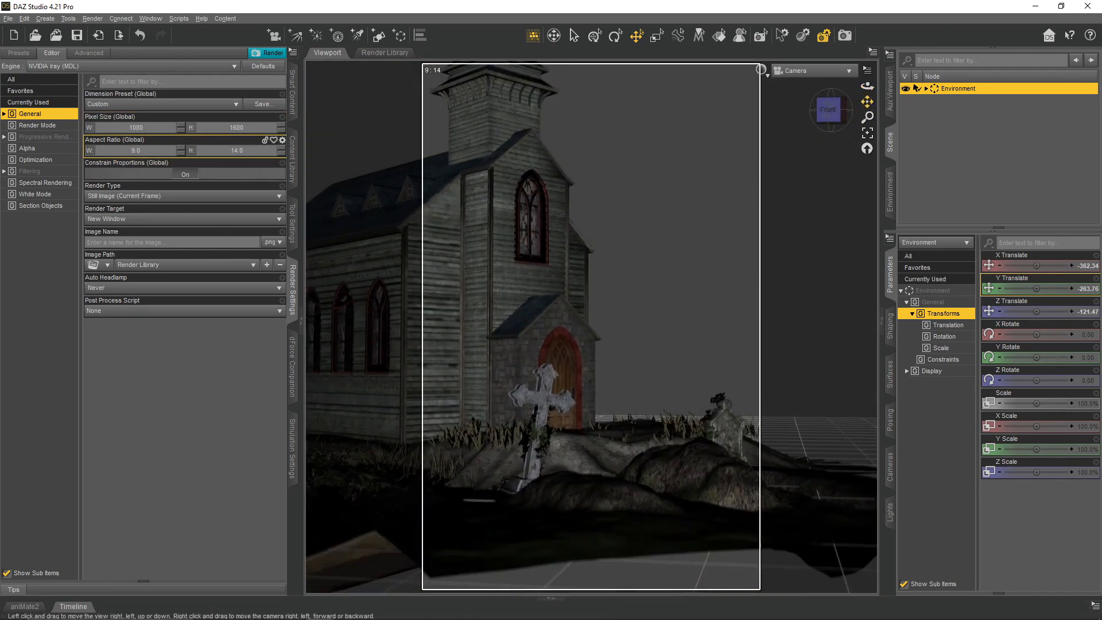
# - Set the render aspect ratio to 9:11 and shift the camera to frame the full church steeple
pyautogui.click(237, 150)
pyautogui.moveTo(867, 101); pyautogui.dragTo(865, 118)
pyautogui.write('11')
pyautogui.press('Return')
# - Scale the Salem Church to about 76% on X and 60% on Y, and reposition Tombstone 03 in front of its door
pyautogui.click(428, 271)
pyautogui.moveTo(1036, 450); pyautogui.dragTo(1029, 428)
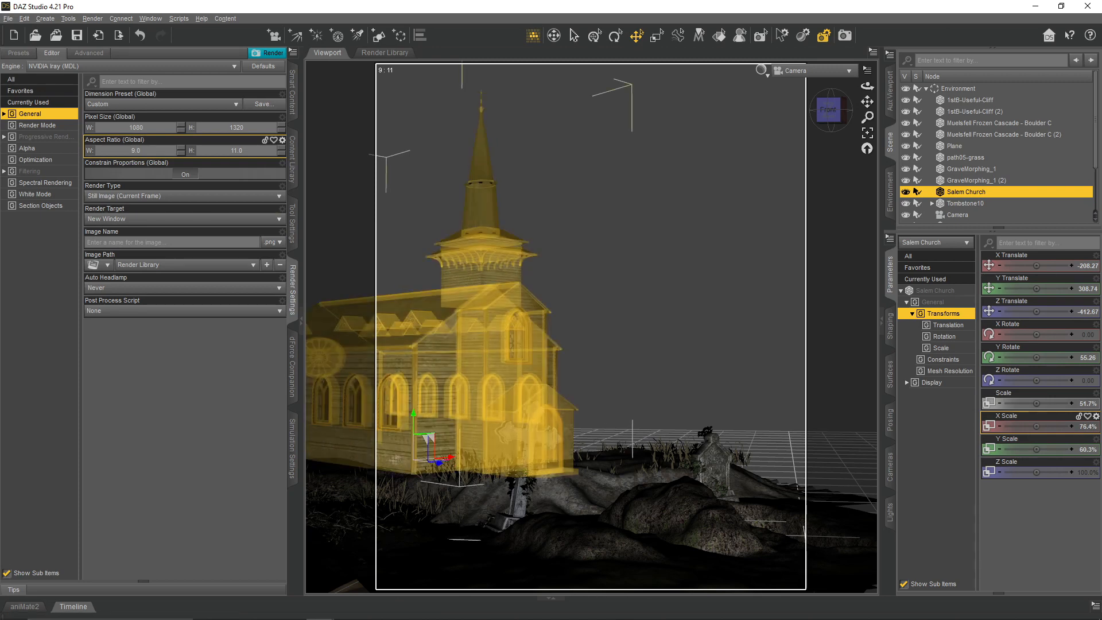
pyautogui.click(528, 438)
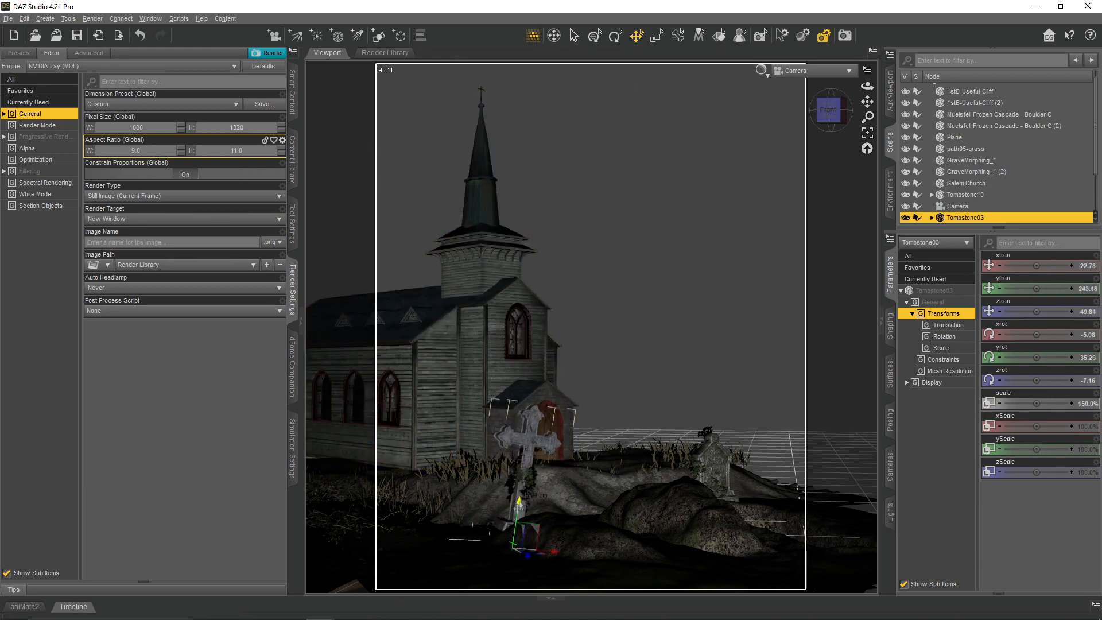
pyautogui.click(701, 235)
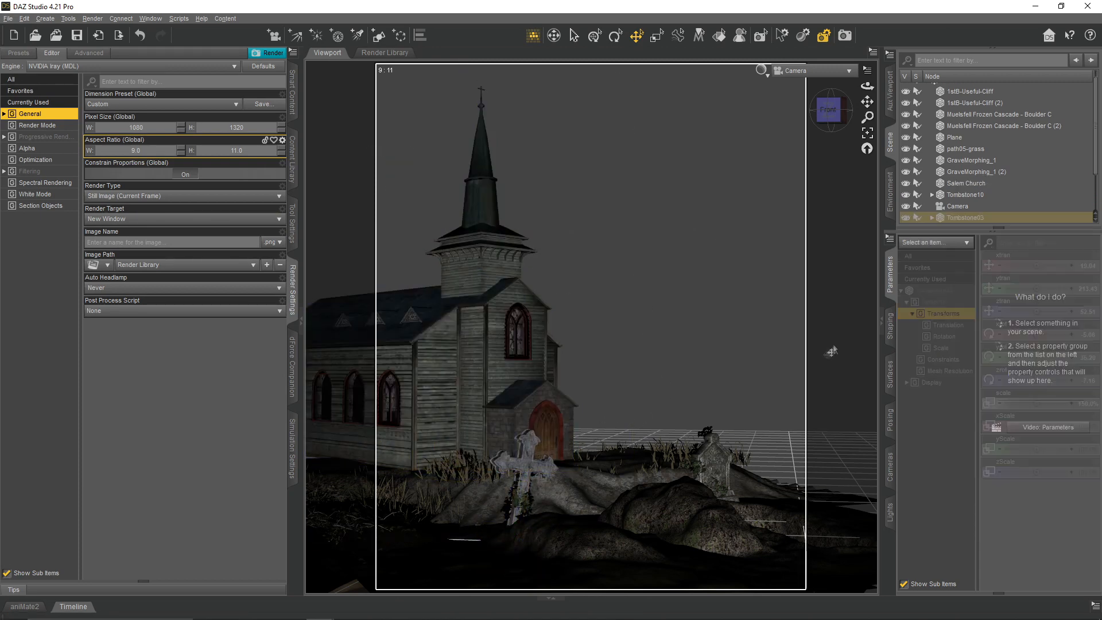
# - Switch to the Perspective View and hide the aspect frame
pyautogui.click(794, 74)
pyautogui.click(795, 83)
pyautogui.click(867, 70)
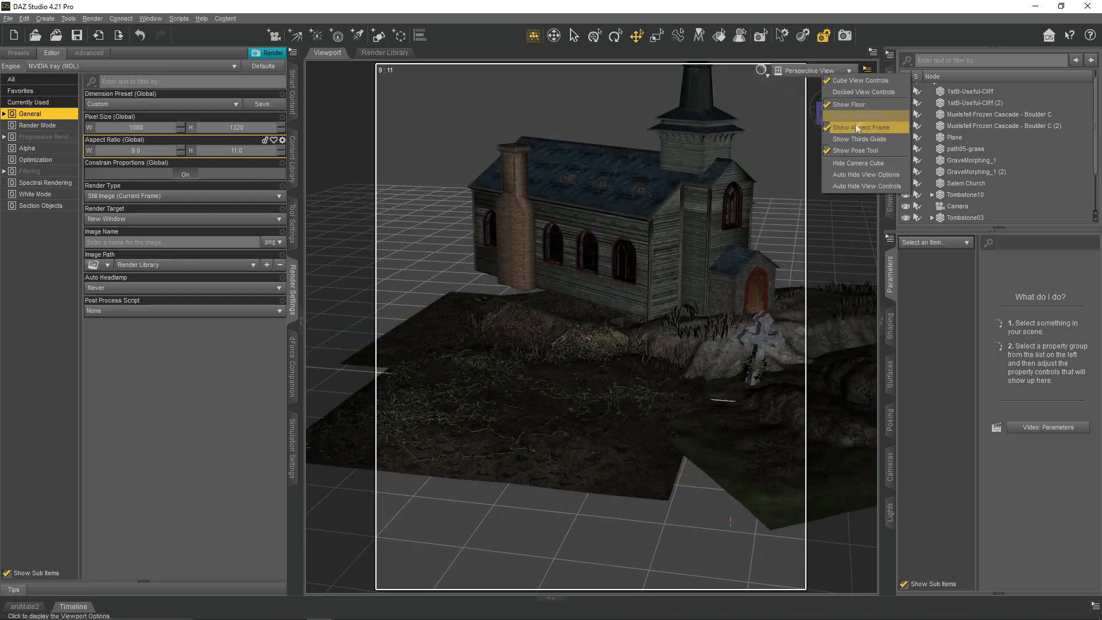
pyautogui.click(866, 125)
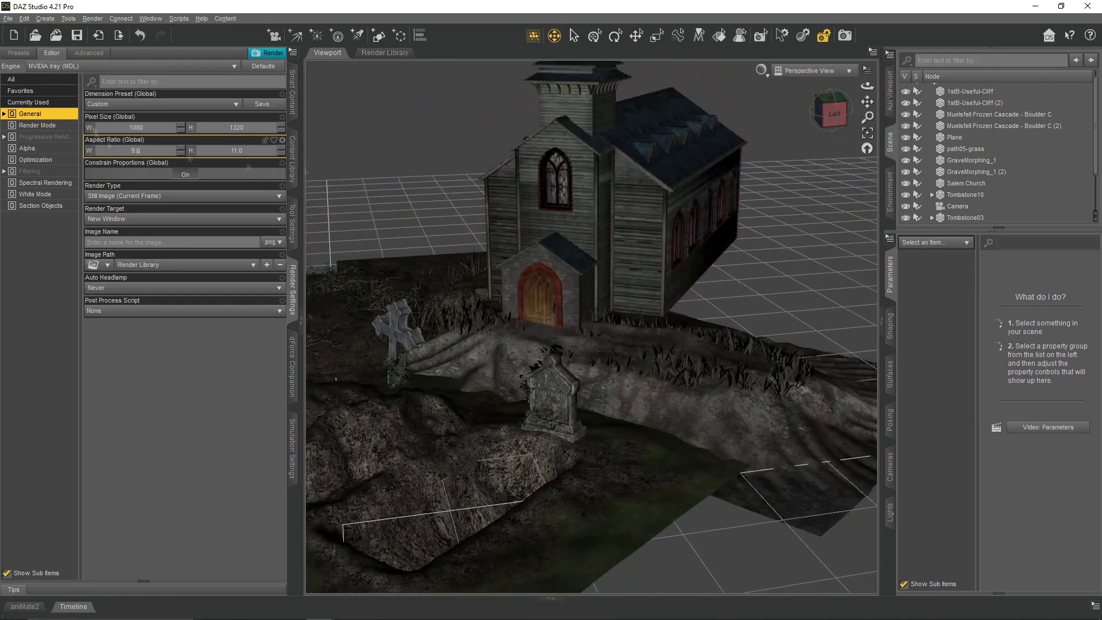
# - Load the Wall 01 to Wall 04 props from the Estate Ground product
pyautogui.click(293, 92)
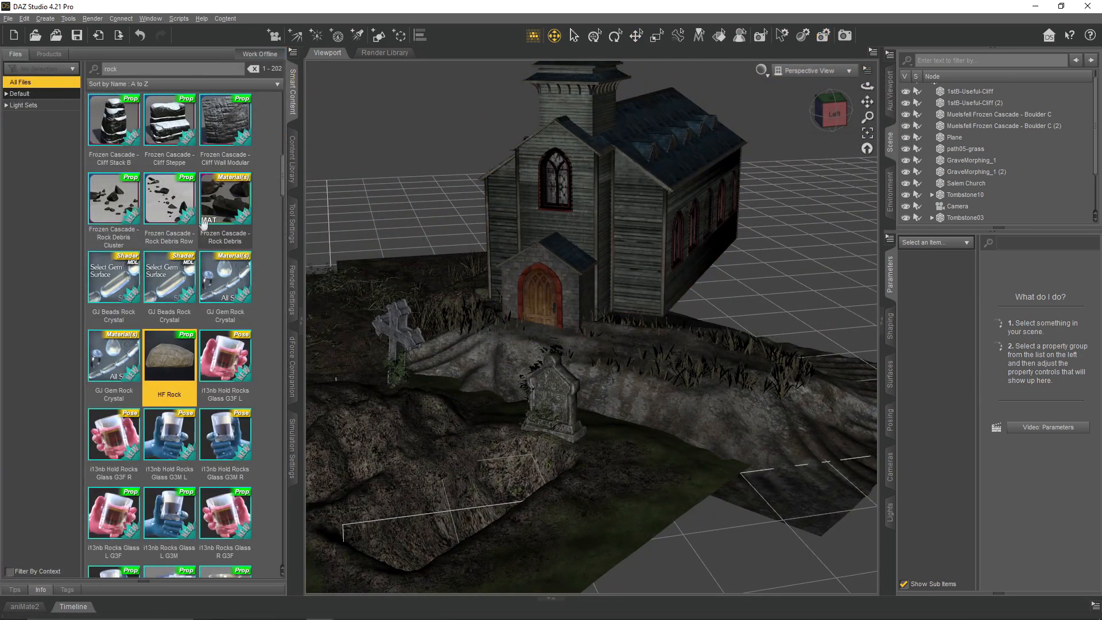
pyautogui.doubleClick(117, 138)
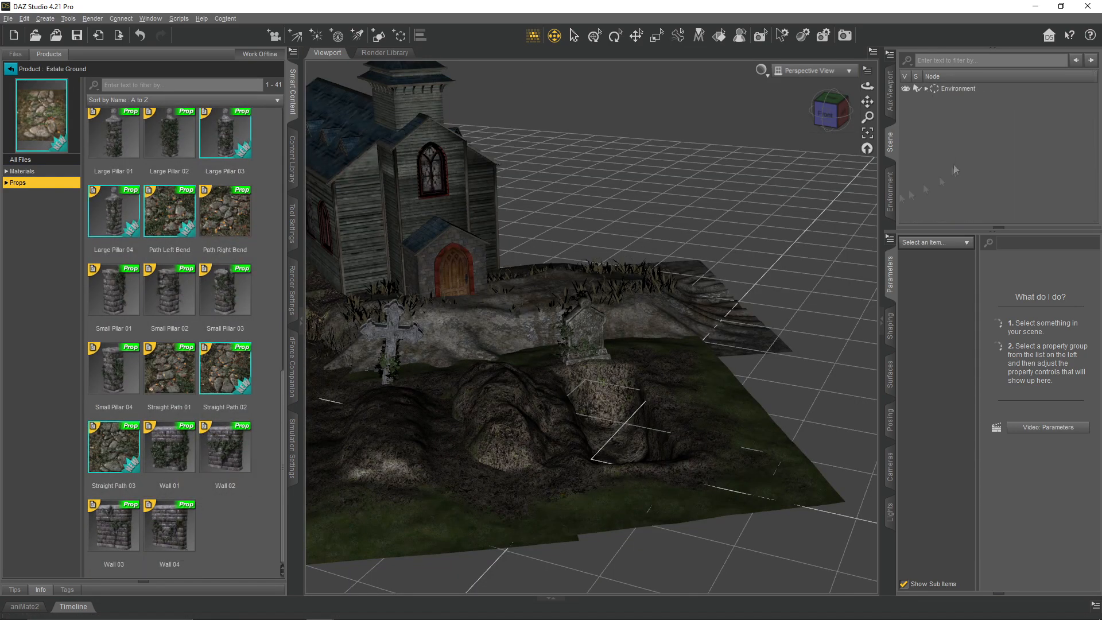
pyautogui.doubleClick(169, 526)
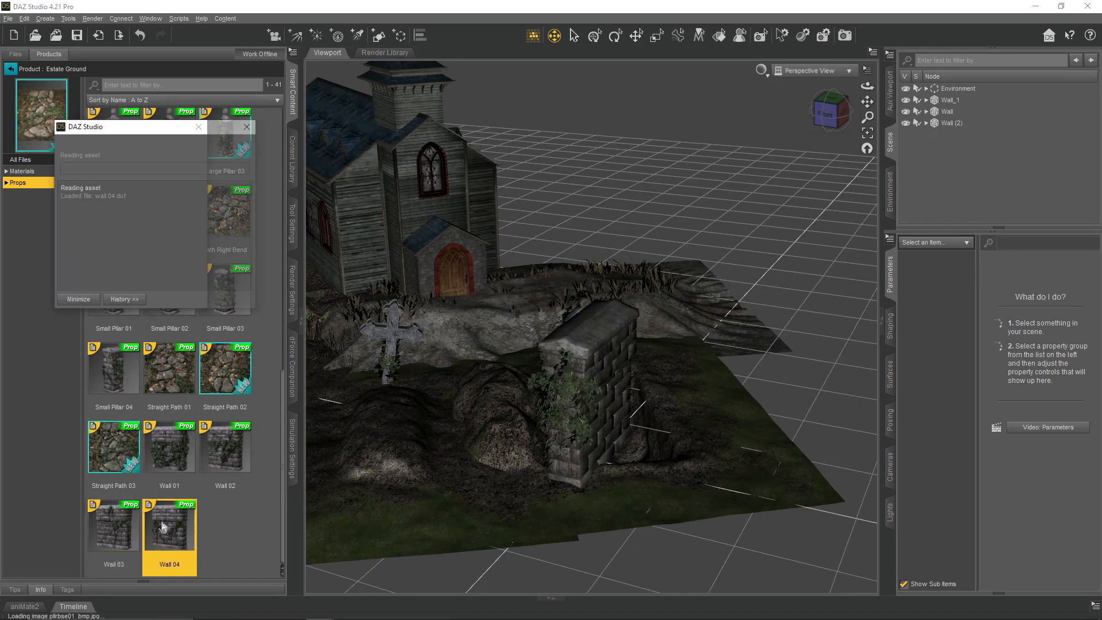
# - Move the walls away from the graves, placing one behind the church at about X -587, Z -926 with 79° Y rotation
pyautogui.click(948, 113)
pyautogui.click(636, 35)
pyautogui.moveTo(599, 394); pyautogui.dragTo(579, 240)
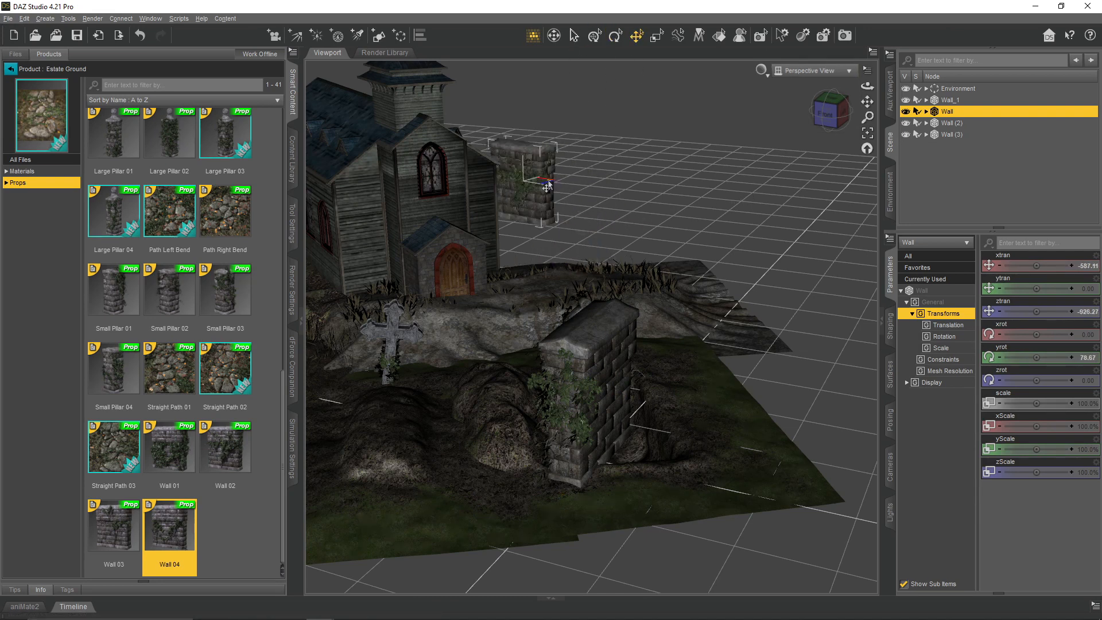
pyautogui.click(583, 390)
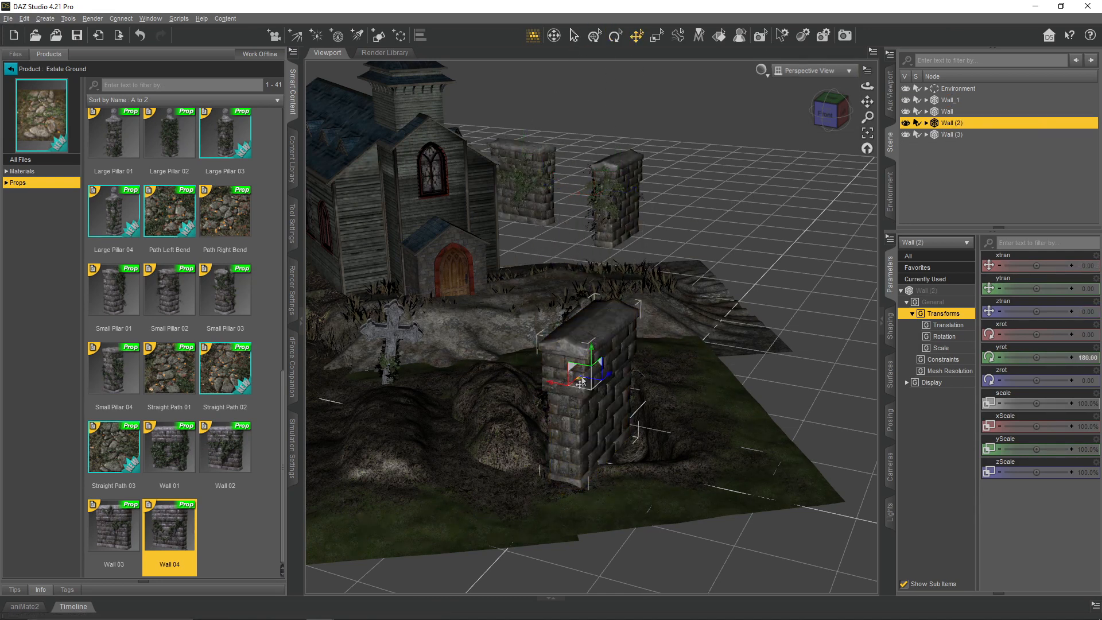
pyautogui.click(577, 399)
pyautogui.moveTo(591, 390); pyautogui.dragTo(790, 238)
# - Copy the rotated wall's placement onto the other walls and slide them end to end into one row beside the church
pyautogui.click(525, 178)
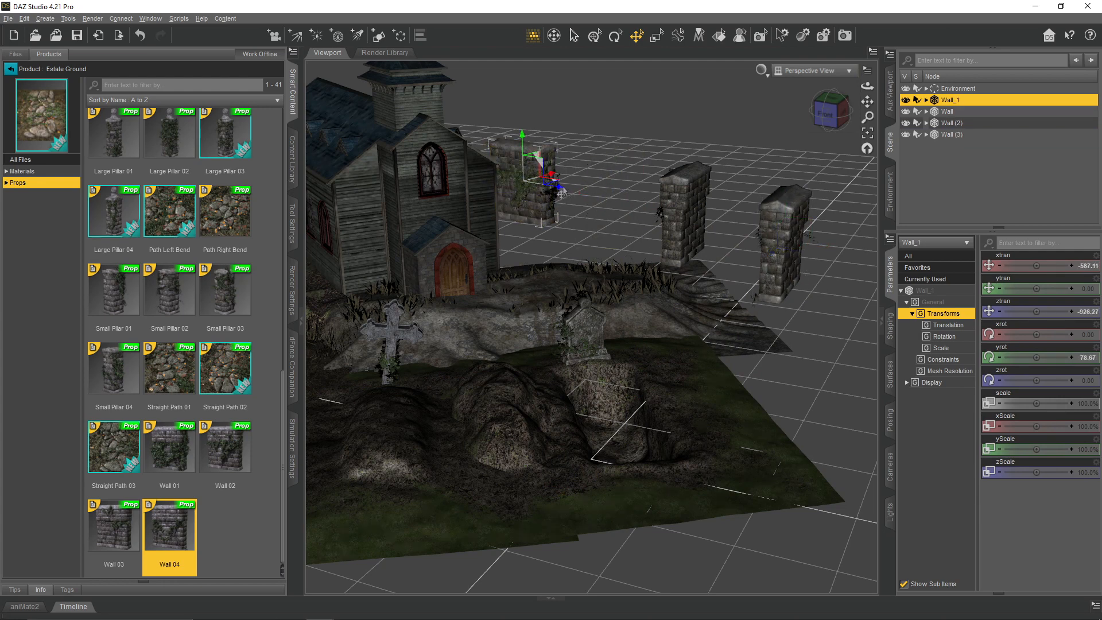
pyautogui.click(677, 207)
pyautogui.hotkey('ctrl', 'v')
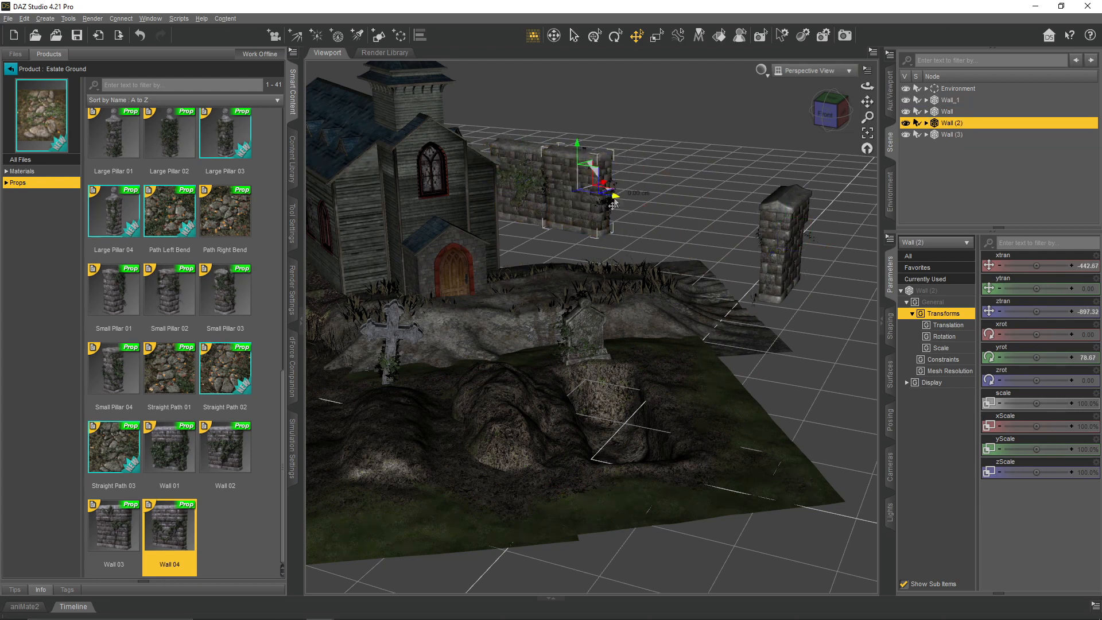
pyautogui.click(769, 226)
pyautogui.hotkey('ctrl', 'v')
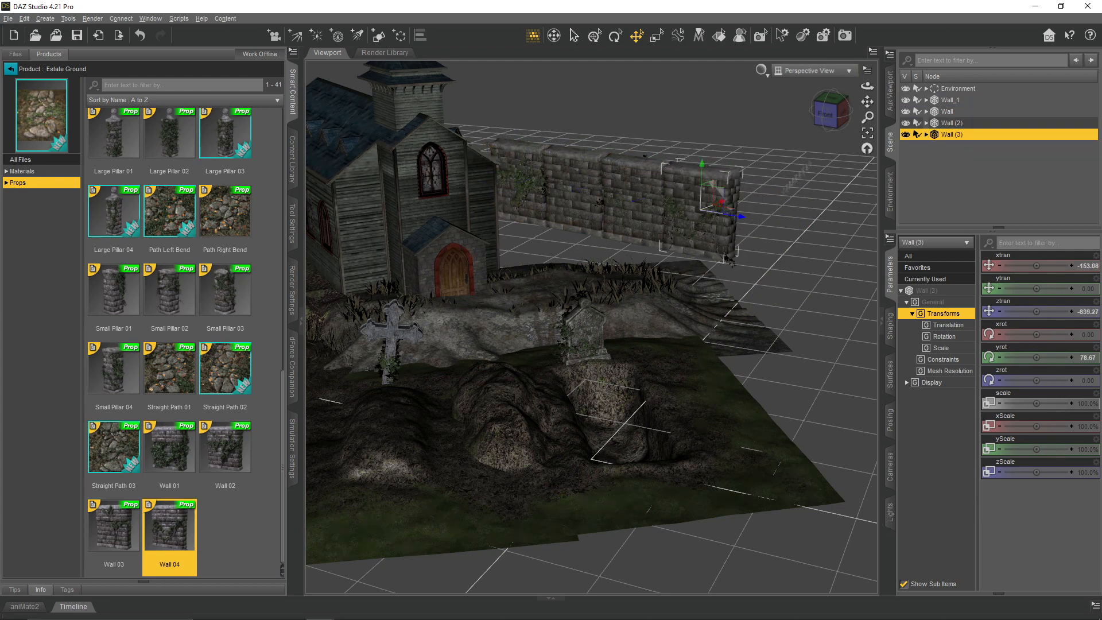
# - Lower the wall pieces to Y -20, checking their height behind the graves through the Camera
pyautogui.click(1042, 334)
pyautogui.click(815, 71)
pyautogui.click(827, 141)
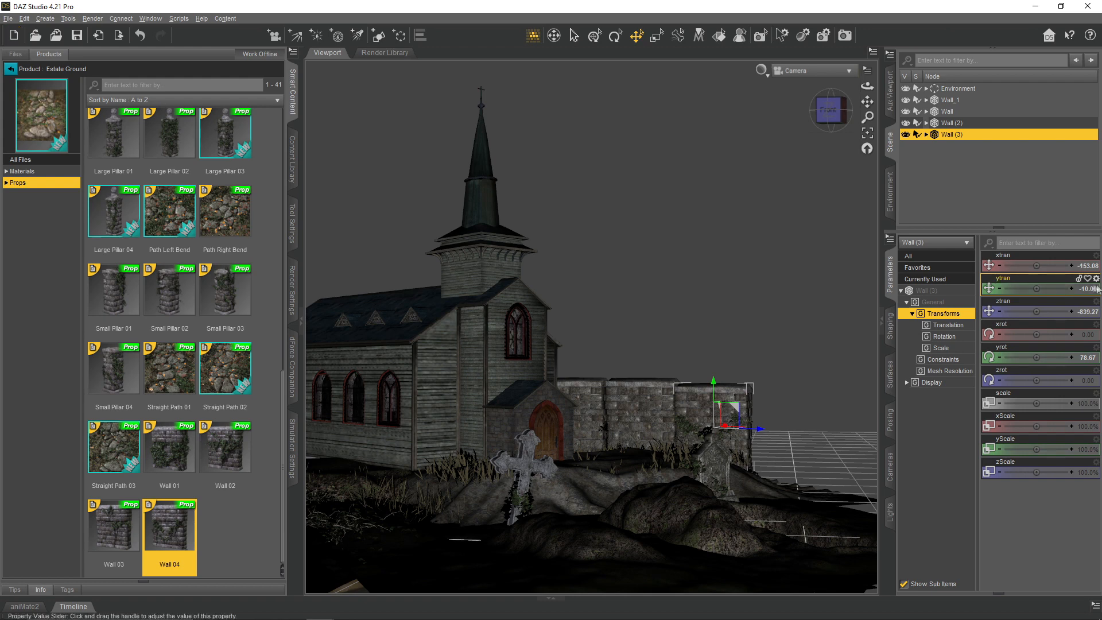
pyautogui.click(613, 394)
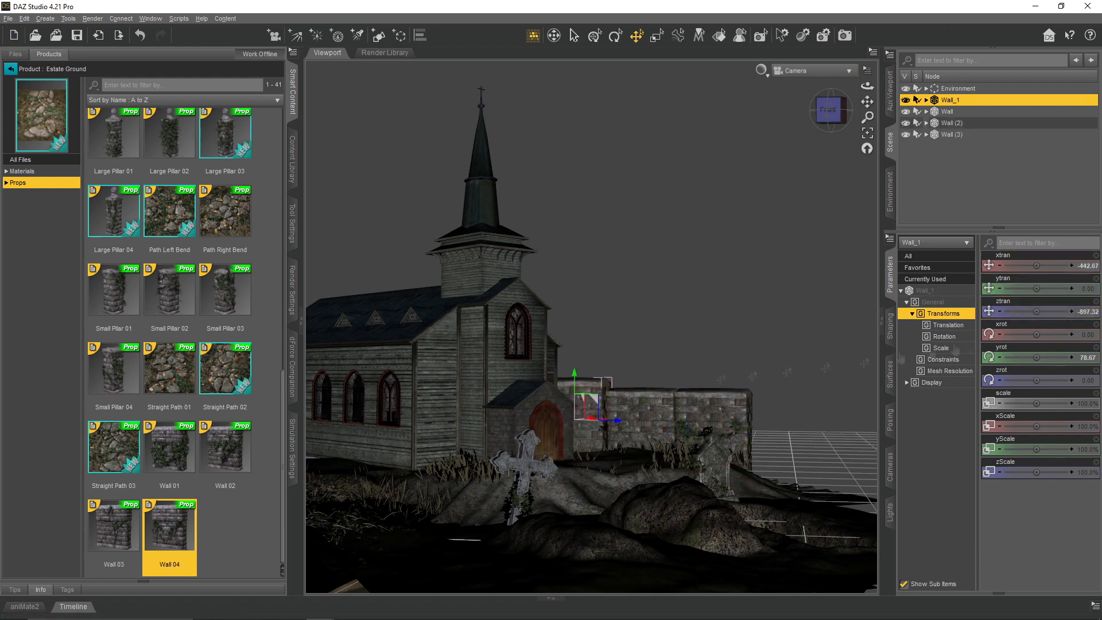
pyautogui.click(793, 70)
pyautogui.click(795, 86)
pyautogui.click(525, 198)
pyautogui.click(1078, 289)
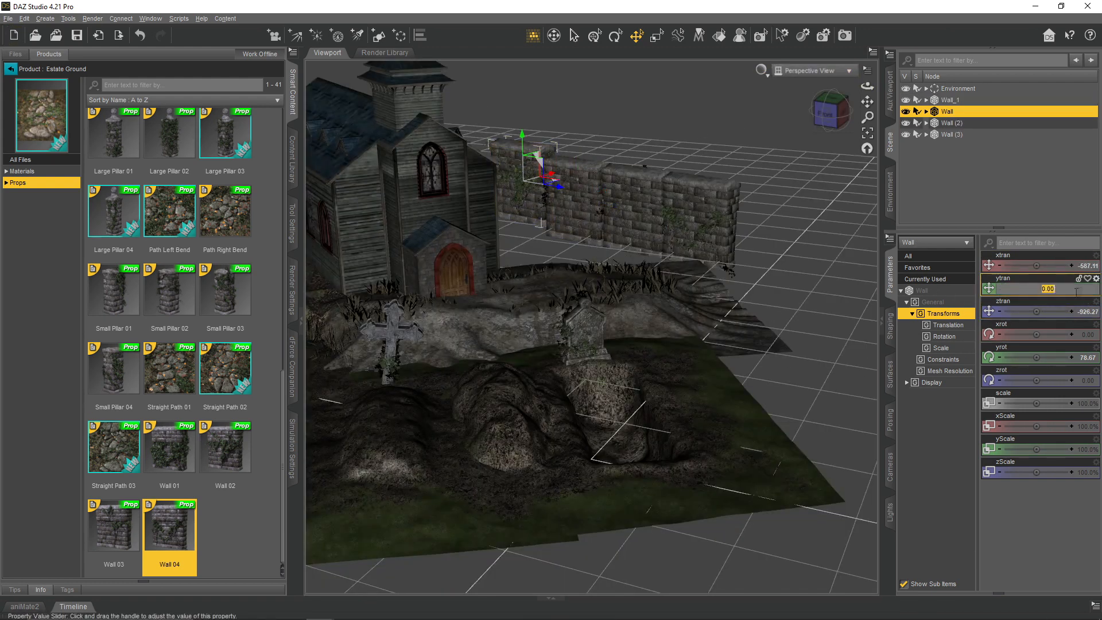
pyautogui.press('Return')
# - Group the four wall pieces under a new group named "Wall 1"
pyautogui.click(950, 100)
pyautogui.keyDown('shift'); pyautogui.click(952, 135); pyautogui.keyUp('shift')
pyautogui.click(45, 19)
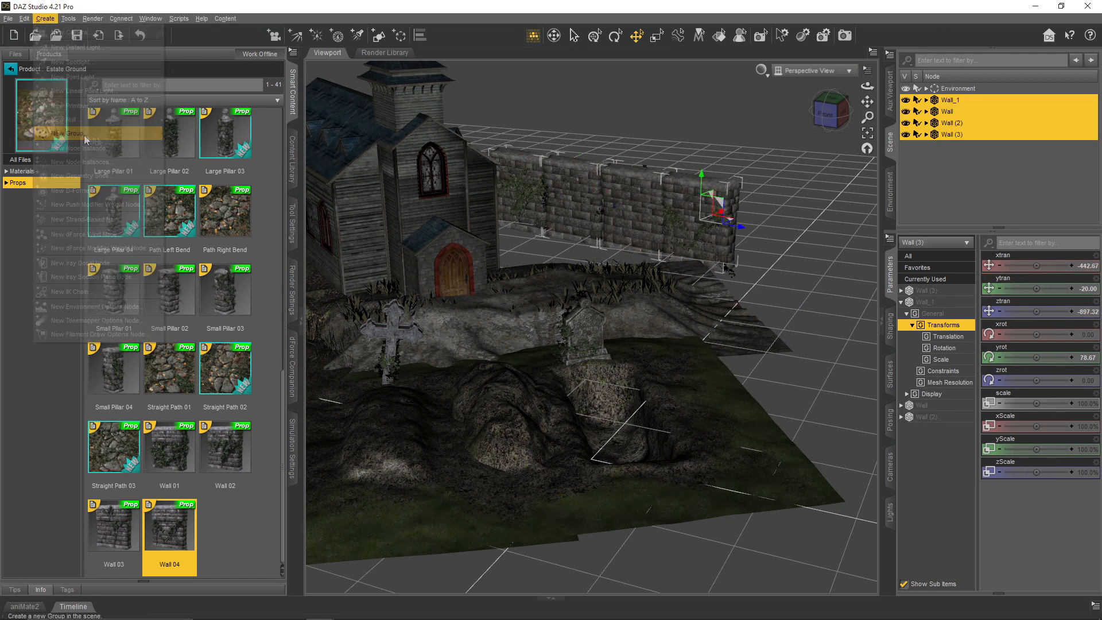
pyautogui.click(72, 122)
pyautogui.write('Wall')
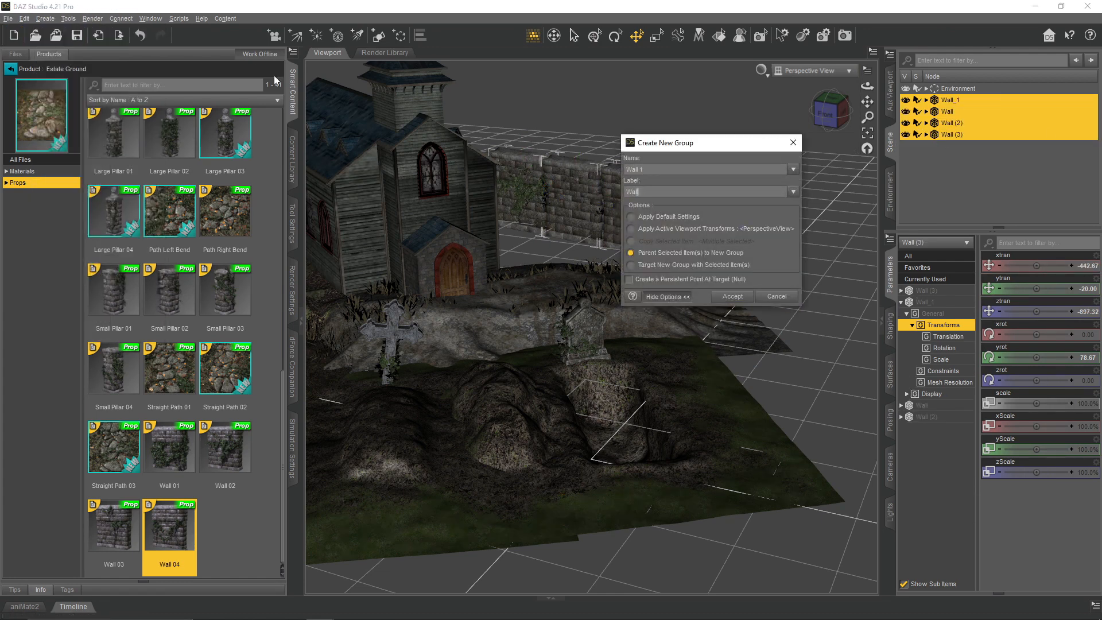
pyautogui.write(' 1')
pyautogui.press('Return')
# - Slide the Wall 1 group along X to about -202, checking its position beside the church through the Camera
pyautogui.moveTo(646, 259); pyautogui.dragTo(667, 263)
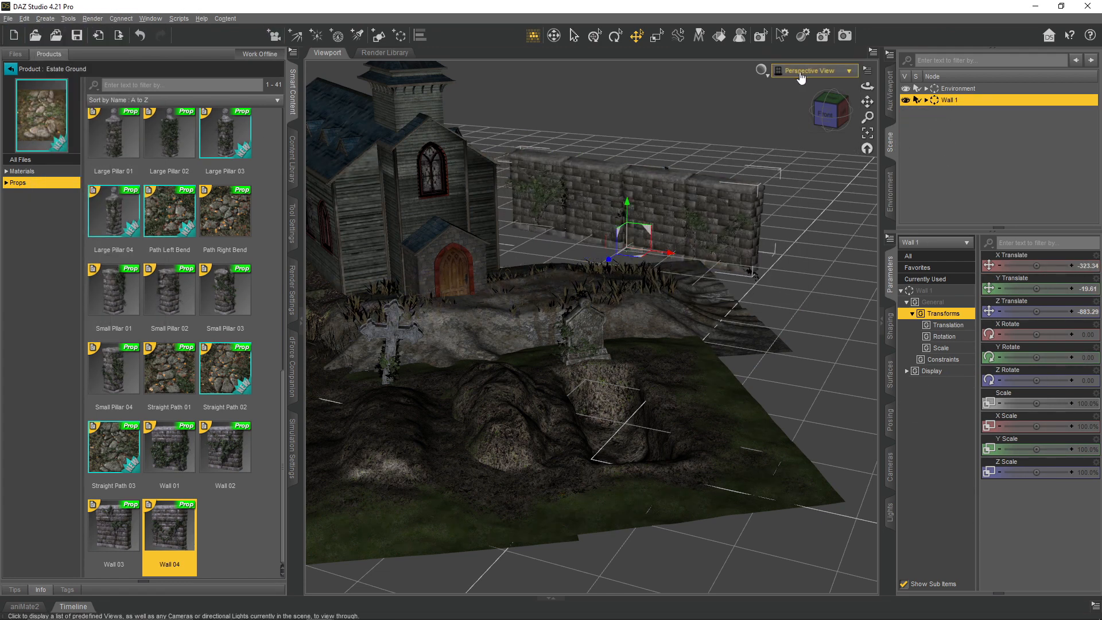
pyautogui.click(800, 75)
pyautogui.click(798, 93)
pyautogui.moveTo(679, 480); pyautogui.dragTo(736, 494)
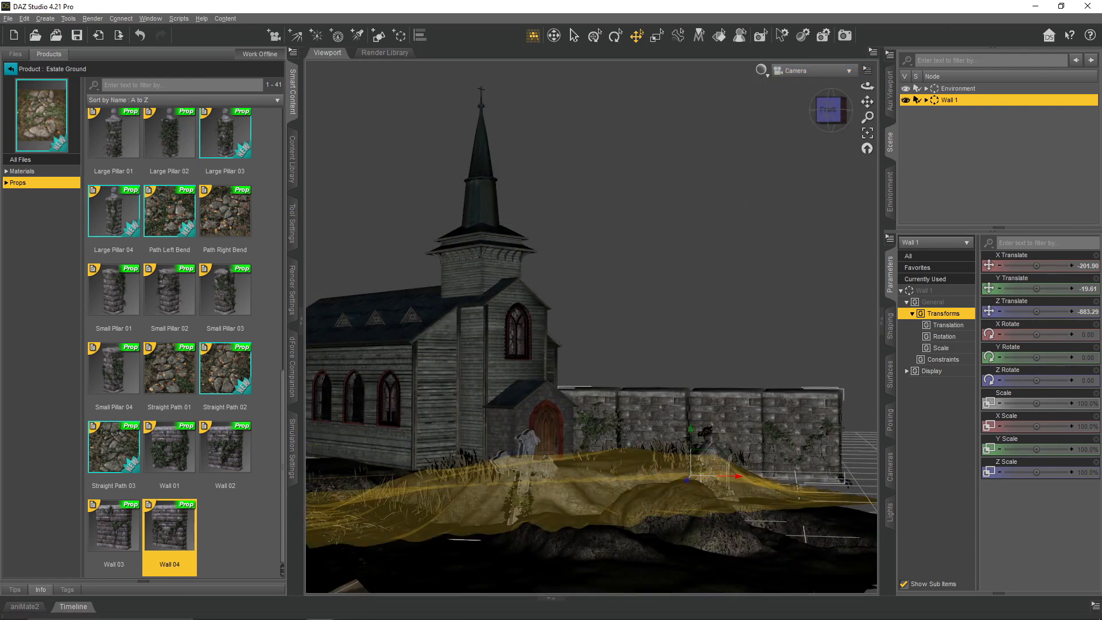
# - Show the Camera's aspect frame and tighten the wall row by adjusting the individual pieces beside the church
pyautogui.click(868, 70)
pyautogui.click(862, 79)
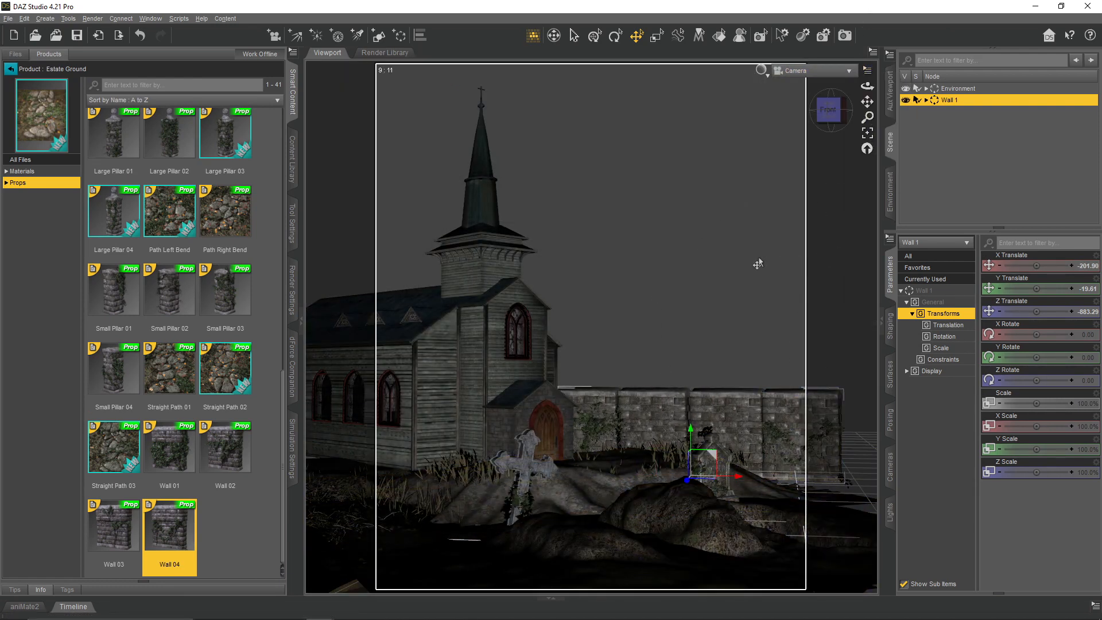
pyautogui.click(790, 463)
pyautogui.click(827, 442)
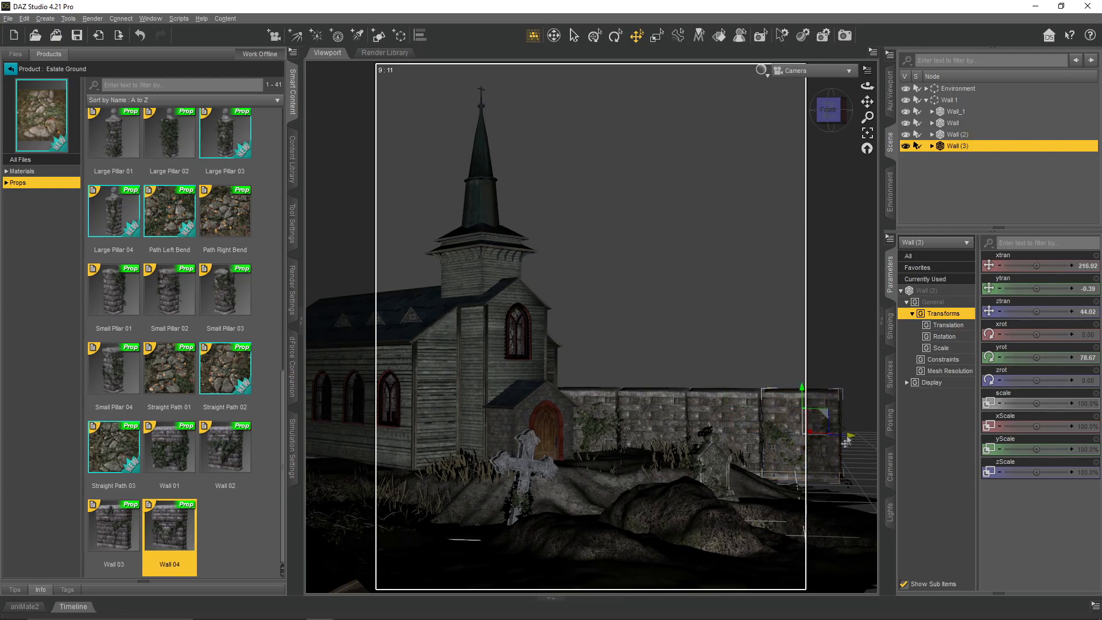
pyautogui.click(580, 439)
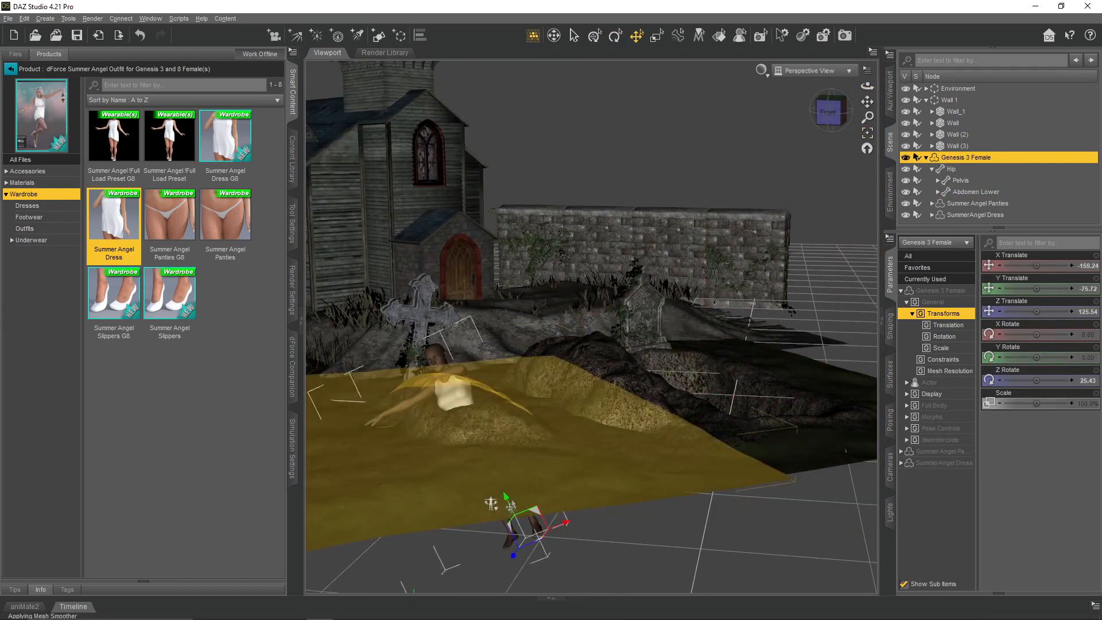
# - Tilt the Genesis 3 Female about -56° on X and sink it into the cross-marked grave so only the arm protrudes
pyautogui.moveTo(510, 505); pyautogui.dragTo(529, 534)
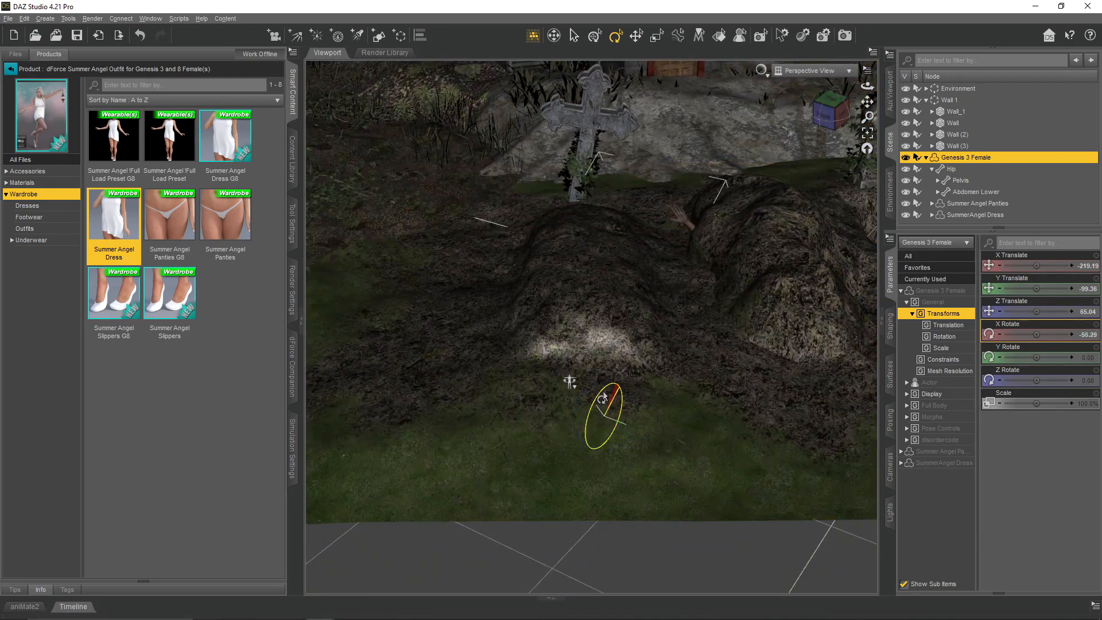
pyautogui.click(636, 35)
pyautogui.moveTo(631, 404); pyautogui.dragTo(439, 391)
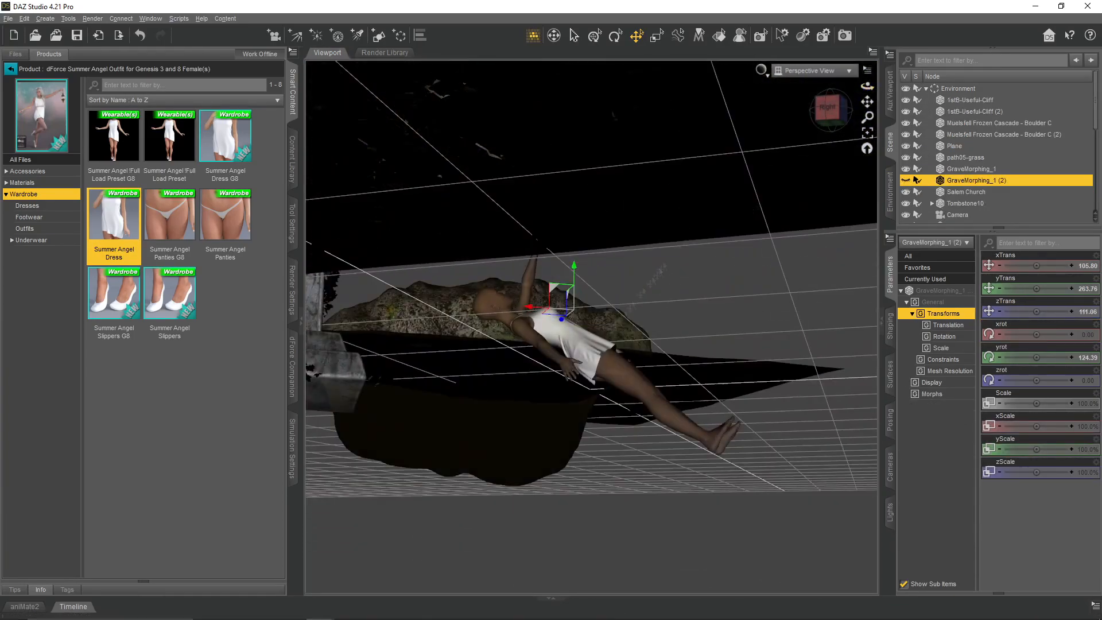
pyautogui.click(568, 373)
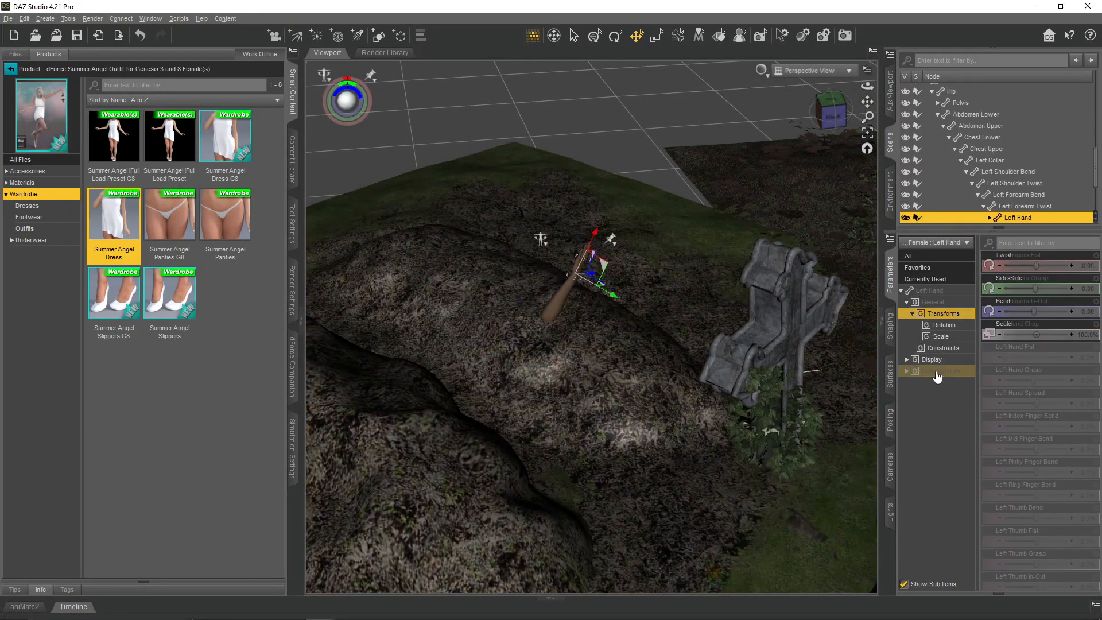
pyautogui.moveTo(1036, 380); pyautogui.dragTo(1059, 377)
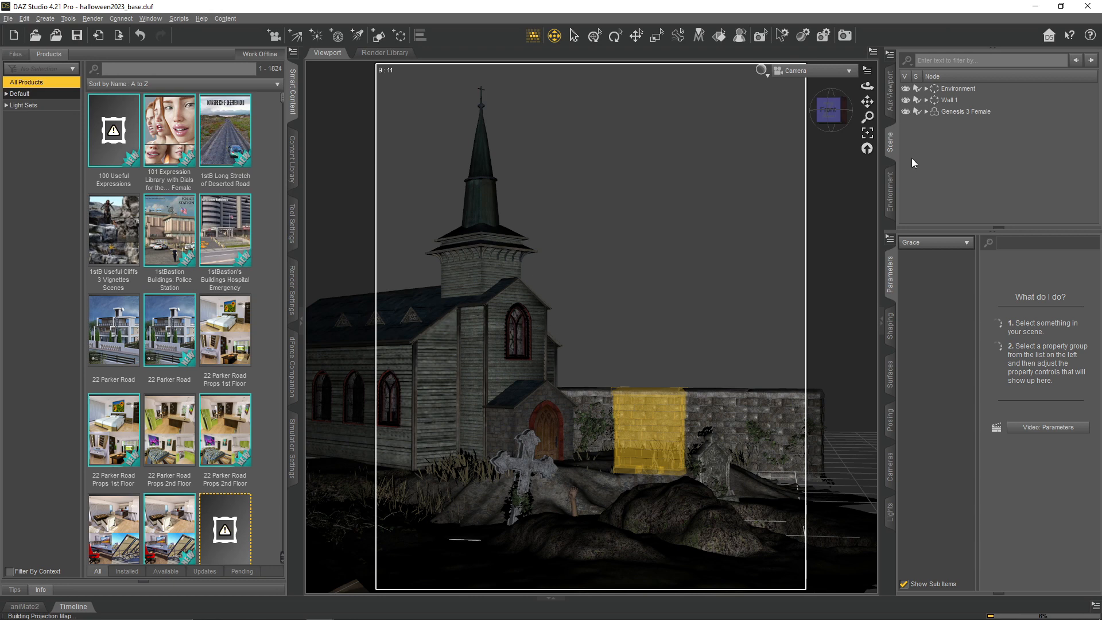
# - Rename the severed-head figure and place its spike group before the graves at about X -119, Z 116 with -7° Y rotation
pyautogui.click(956, 170)
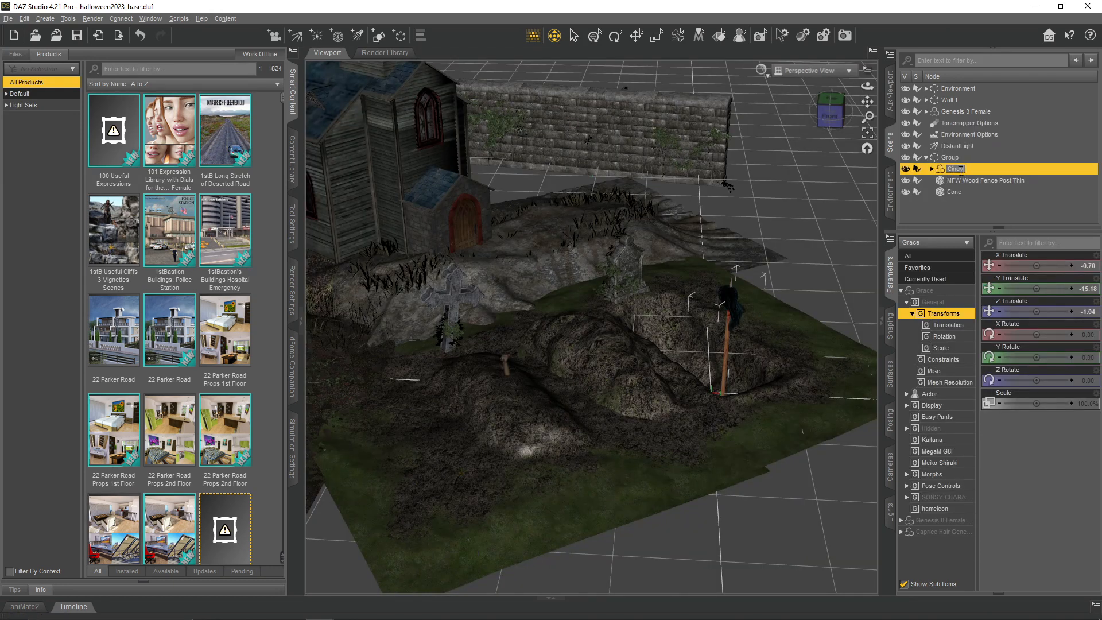
pyautogui.click(954, 159)
pyautogui.click(948, 159)
pyautogui.click(616, 35)
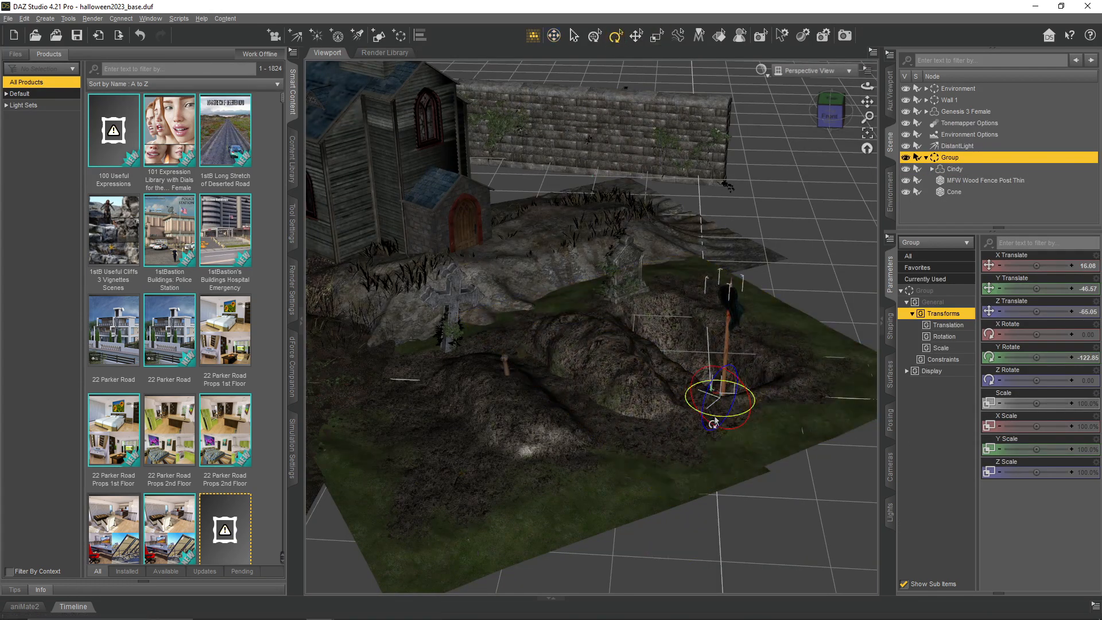
pyautogui.click(636, 36)
pyautogui.moveTo(756, 410); pyautogui.dragTo(621, 464)
pyautogui.click(815, 71)
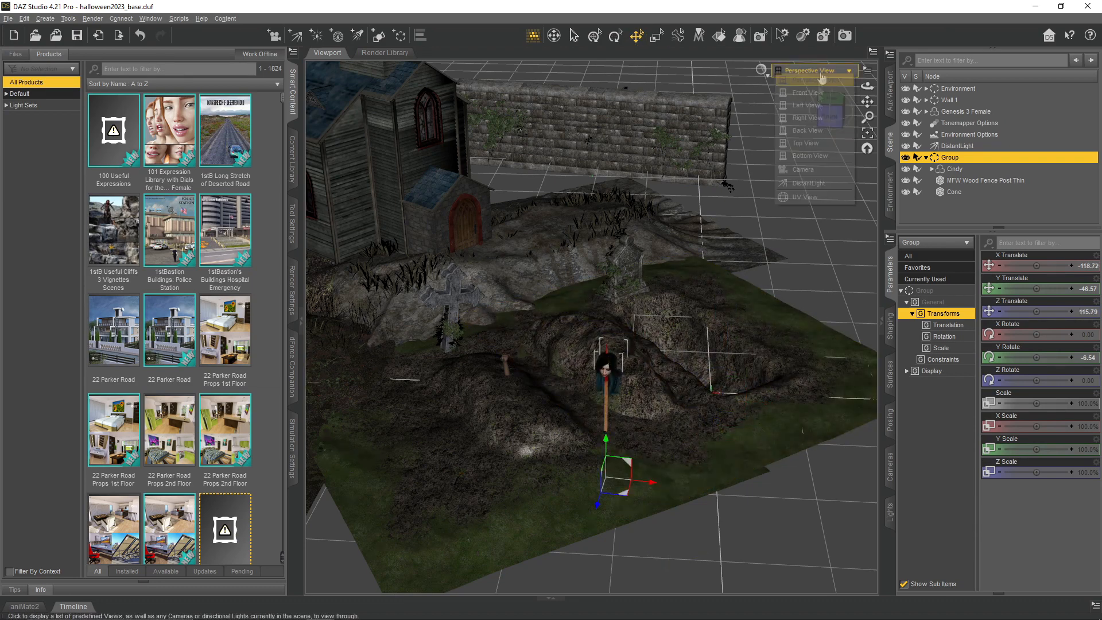
pyautogui.click(823, 79)
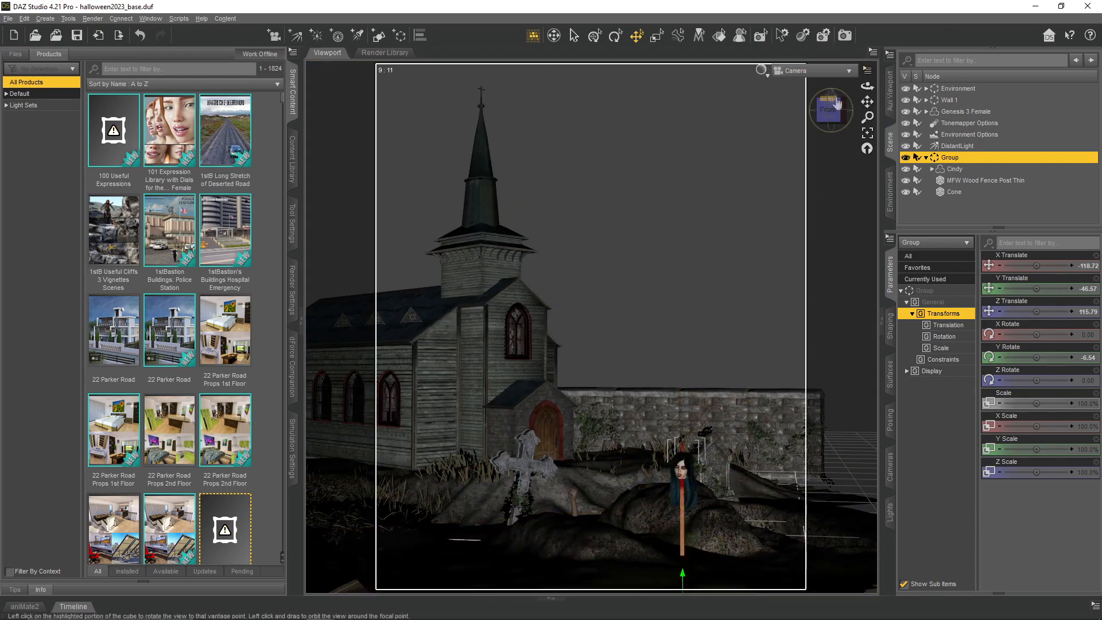
# - Move the head-on-spike group toward the camera, to about X -95, Y -17, Z 379, using the auxiliary view
pyautogui.click(891, 103)
pyautogui.moveTo(1021, 164); pyautogui.dragTo(1007, 199)
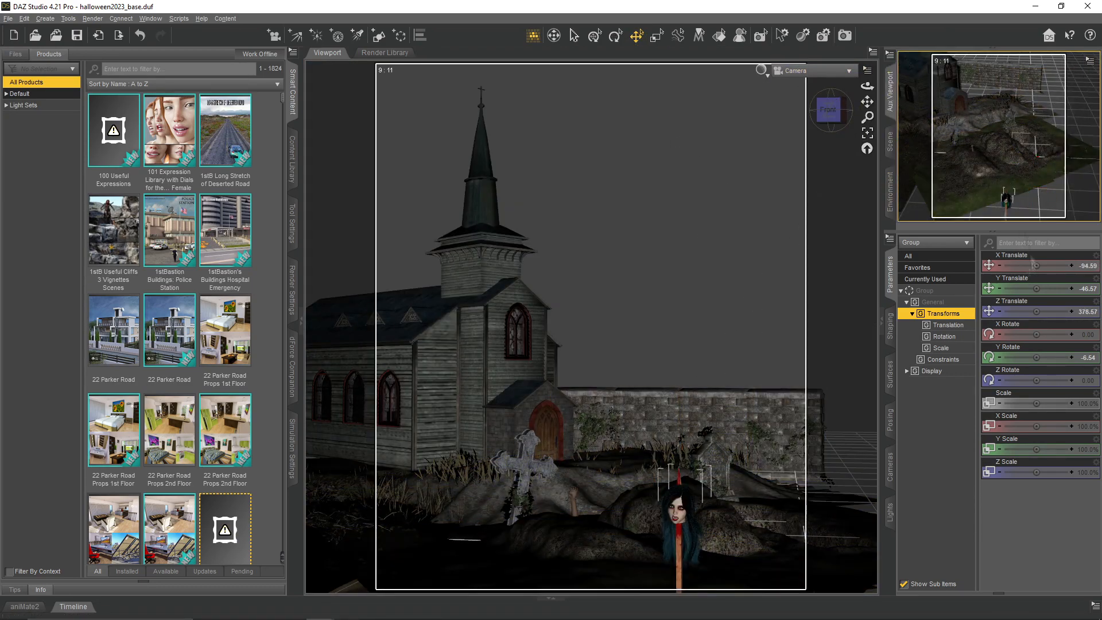
pyautogui.moveTo(1034, 266); pyautogui.dragTo(1040, 266)
pyautogui.moveTo(1007, 201); pyautogui.dragTo(1020, 203)
# - Set the main viewport to Perspective View without the aspect frame, the auxiliary one to Camera, and frame the spike group
pyautogui.click(810, 70)
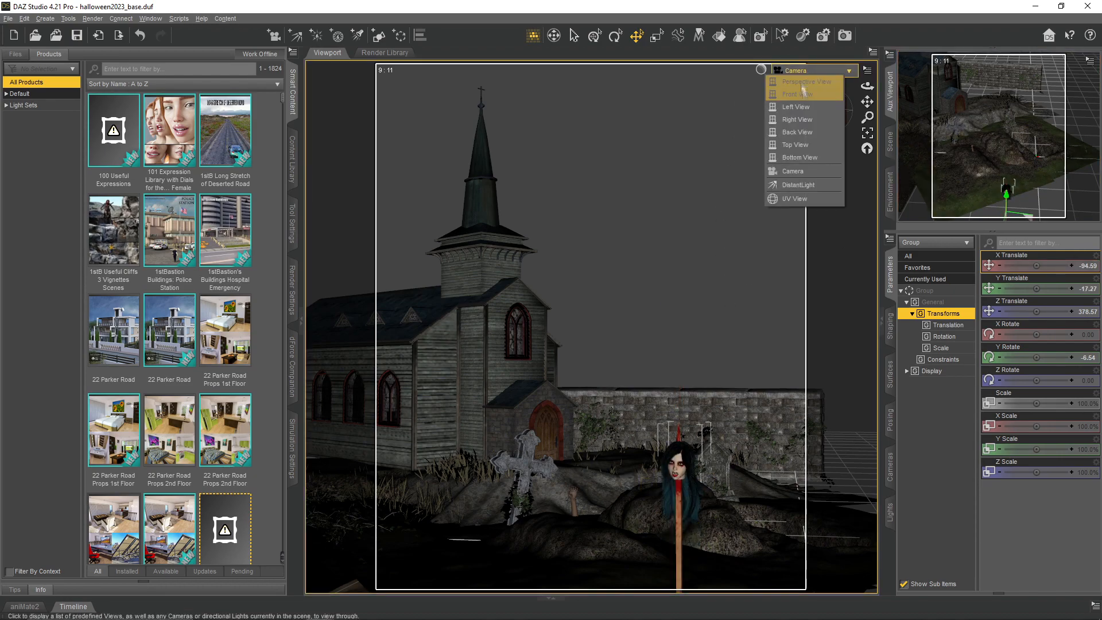
pyautogui.click(802, 90)
pyautogui.click(1038, 62)
pyautogui.click(1035, 157)
pyautogui.click(867, 70)
pyautogui.click(861, 125)
pyautogui.moveTo(867, 86); pyautogui.dragTo(897, 68)
pyautogui.click(867, 133)
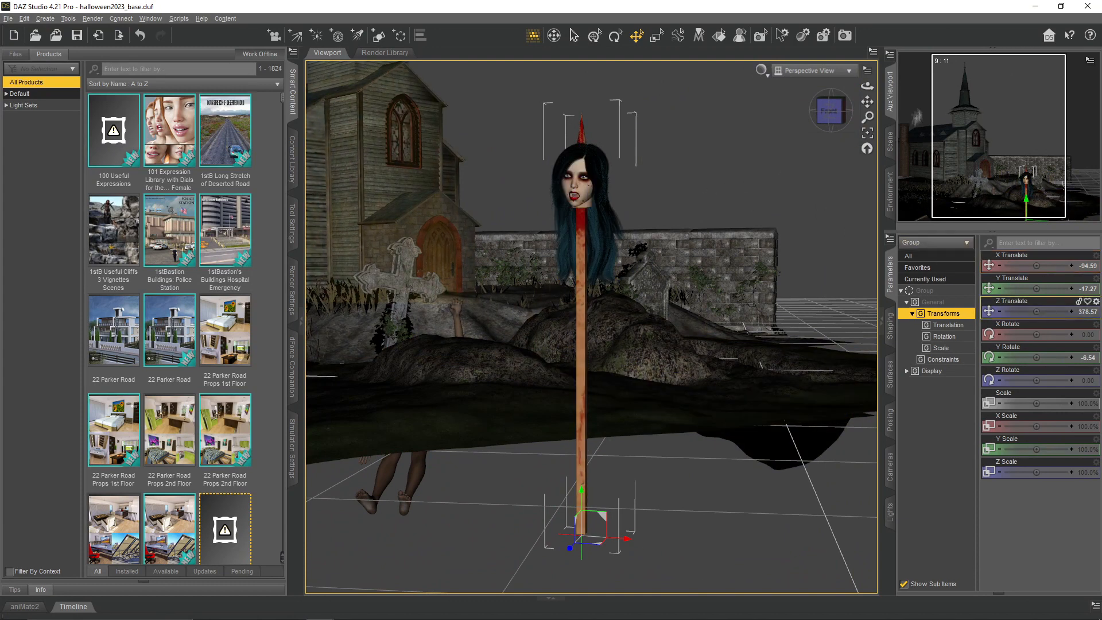
# - Scale the head-on-spike group to 125% and tilt it about -14° on Z, checking it through the framed Camera
pyautogui.press('Return')
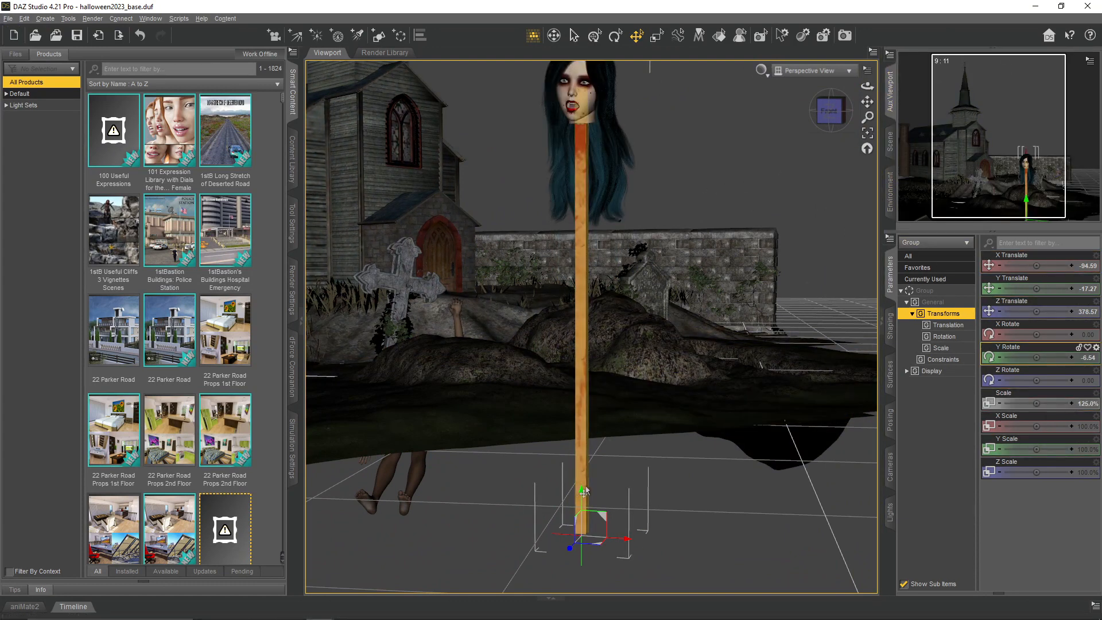
pyautogui.click(616, 35)
pyautogui.moveTo(604, 514)
pyautogui.mouseDown()
pyautogui.moveTo(612, 521)
pyautogui.moveTo(582, 514)
pyautogui.mouseUp()
pyautogui.click(637, 36)
pyautogui.click(810, 70)
pyautogui.click(804, 170)
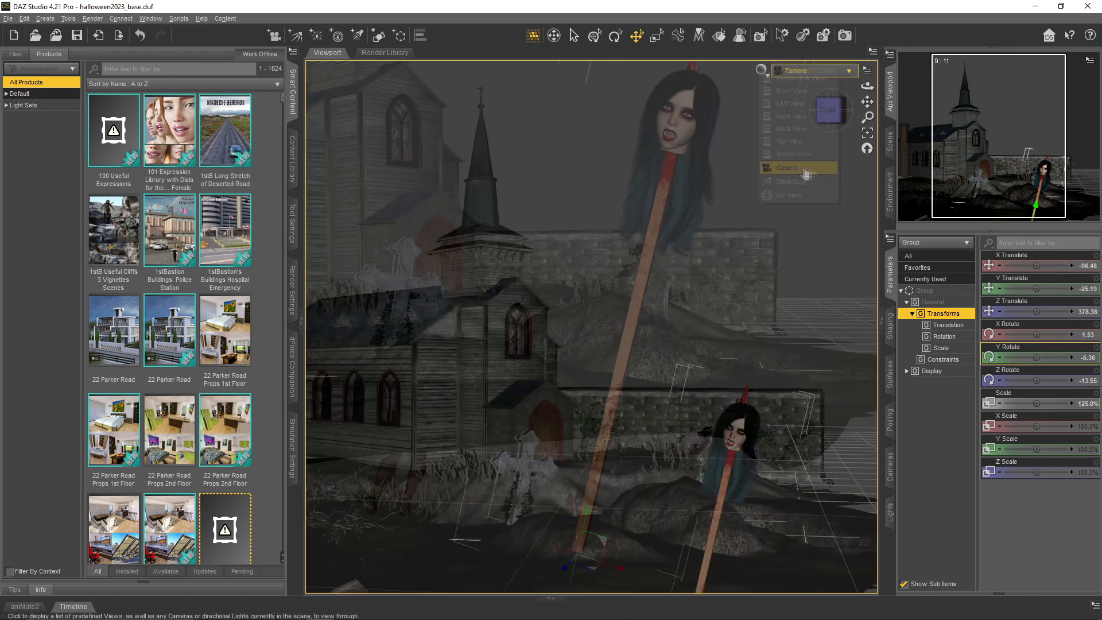
pyautogui.click(867, 70)
pyautogui.click(865, 114)
# - Set the impaled head's Eyes Relax to 100% and Eyes Closed to about 10%
pyautogui.click(890, 141)
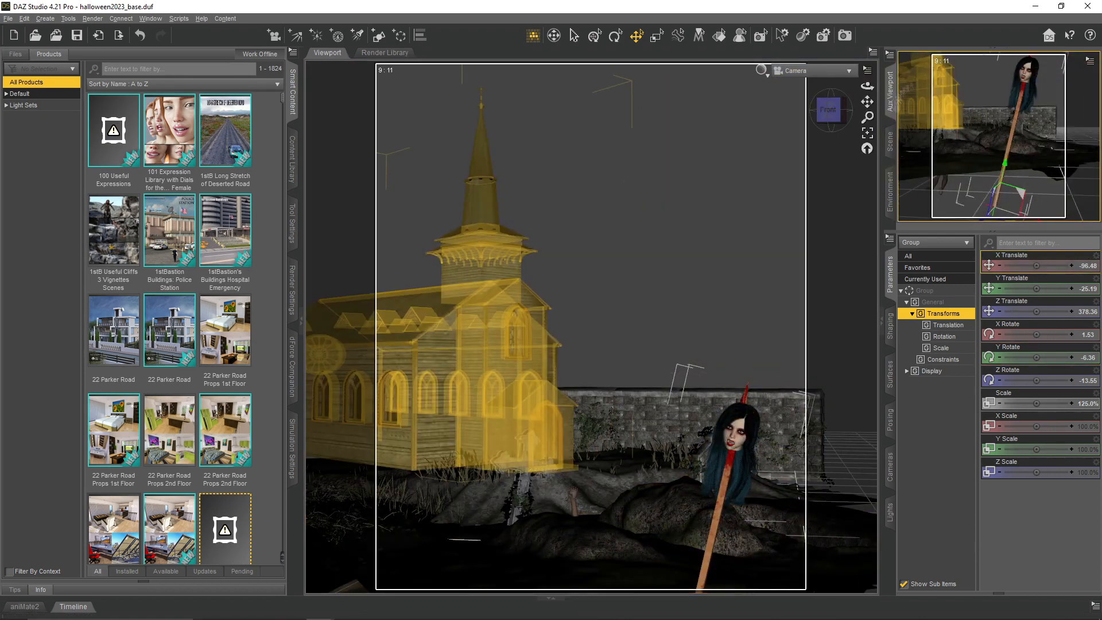
pyautogui.click(927, 159)
pyautogui.click(951, 168)
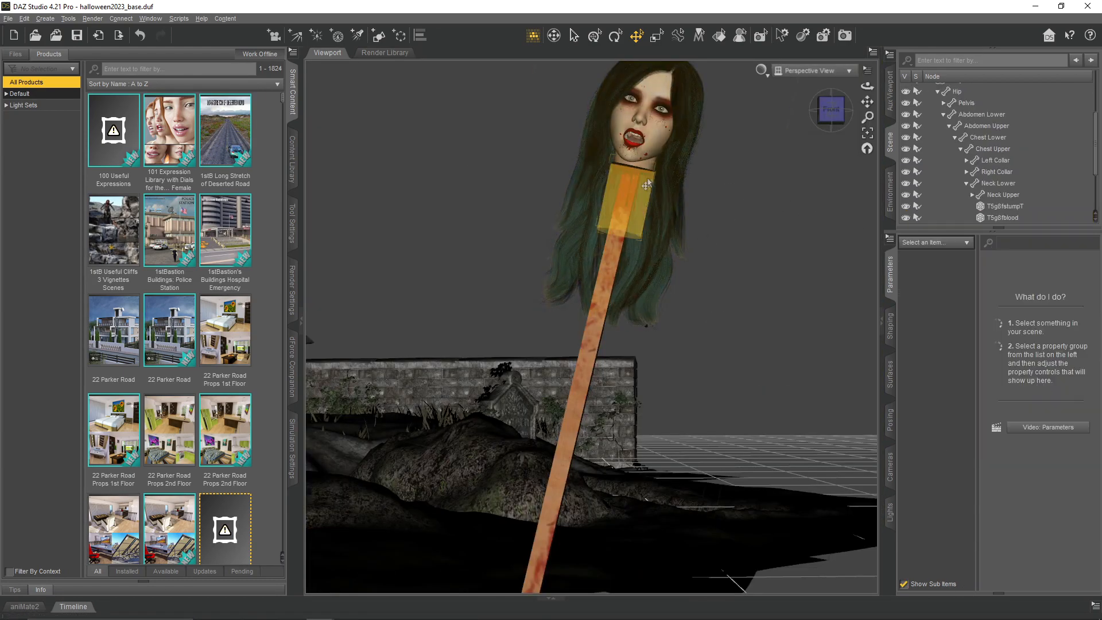
pyautogui.moveTo(867, 101); pyautogui.dragTo(867, 101, button='right')
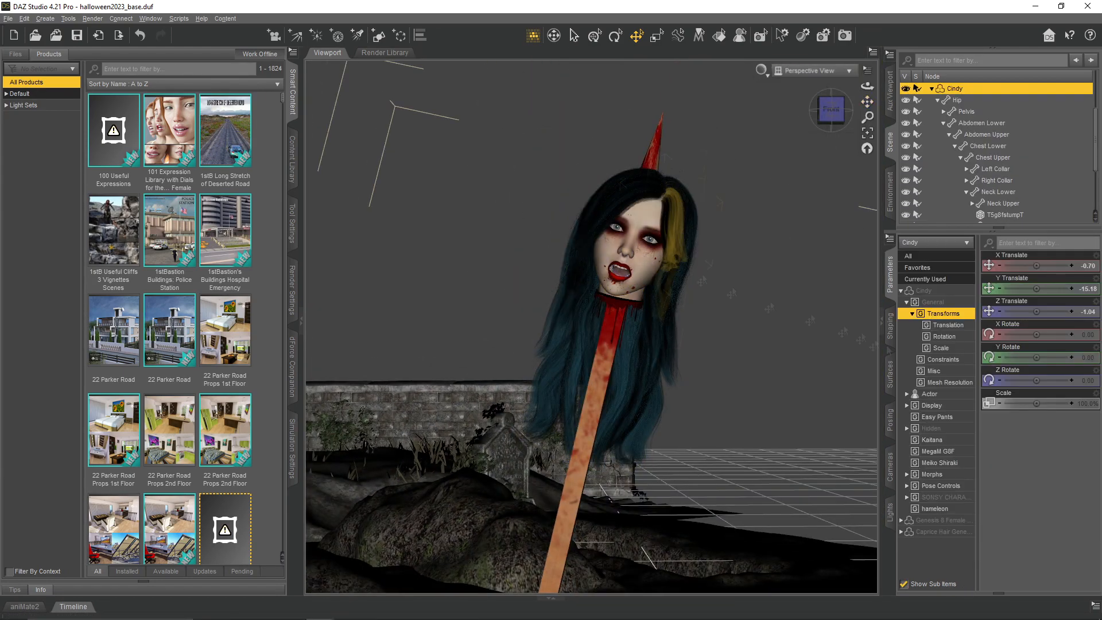
pyautogui.click(636, 242)
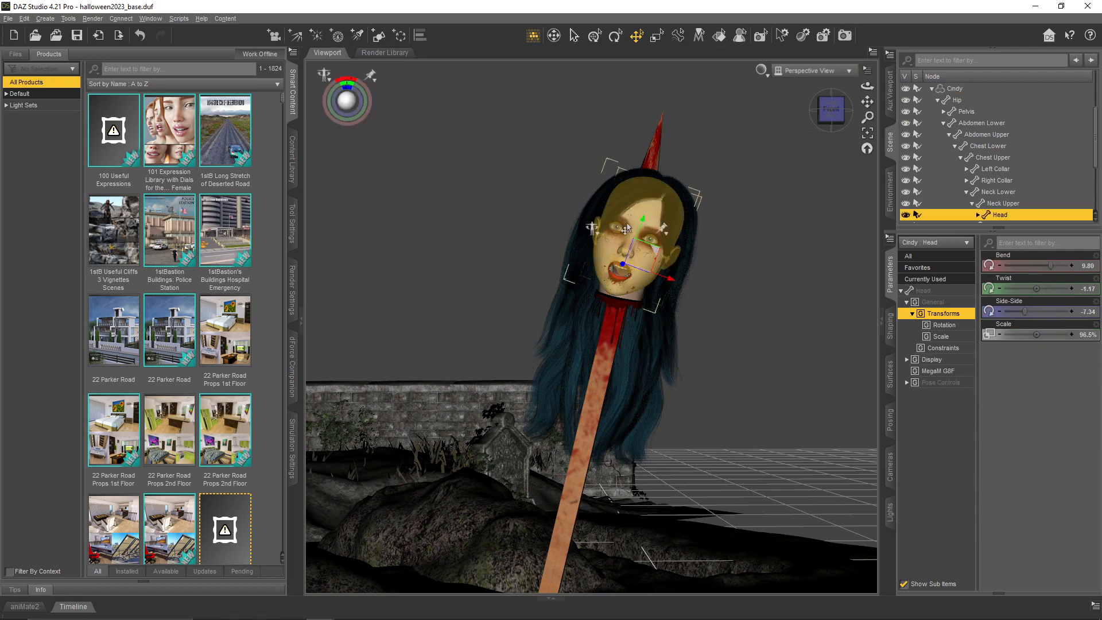
pyautogui.click(923, 386)
pyautogui.click(923, 394)
pyautogui.click(940, 440)
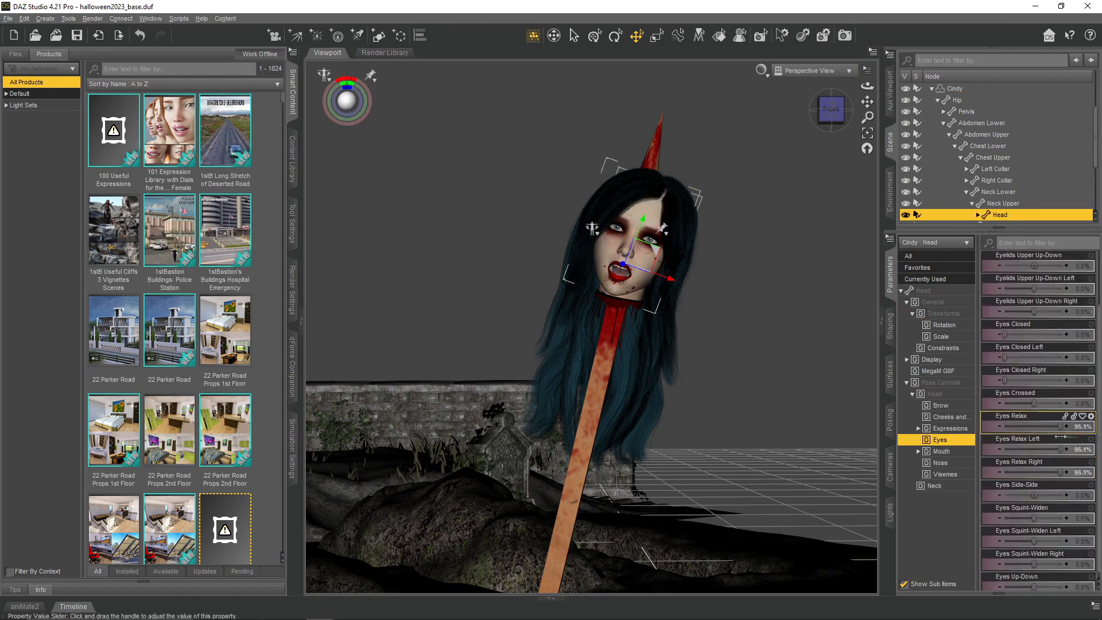
pyautogui.moveTo(1005, 335); pyautogui.dragTo(1010, 335)
pyautogui.scroll(-8, 724, 331)
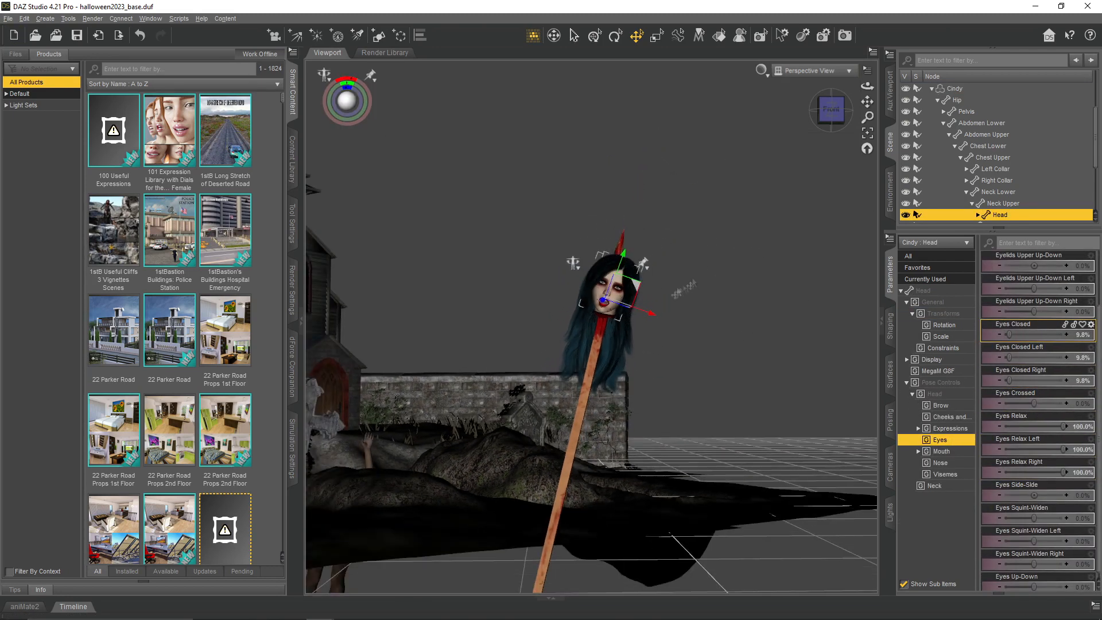
# - Collapse the impaled figure's node hierarchy and select the MFW Wood Fence Post Thin
pyautogui.click(933, 169)
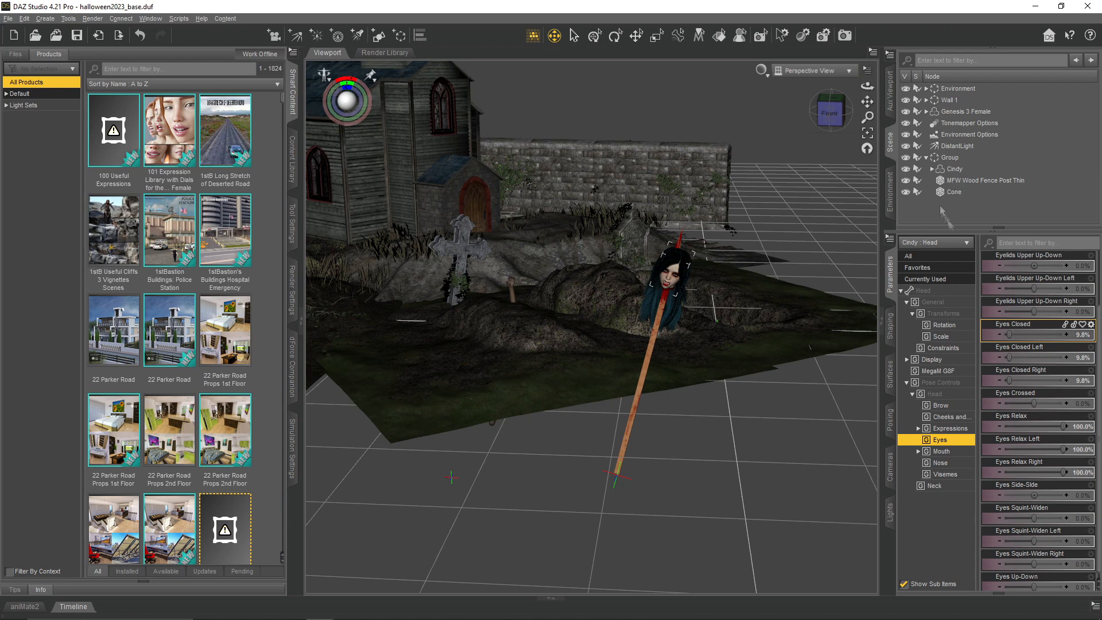
pyautogui.click(941, 214)
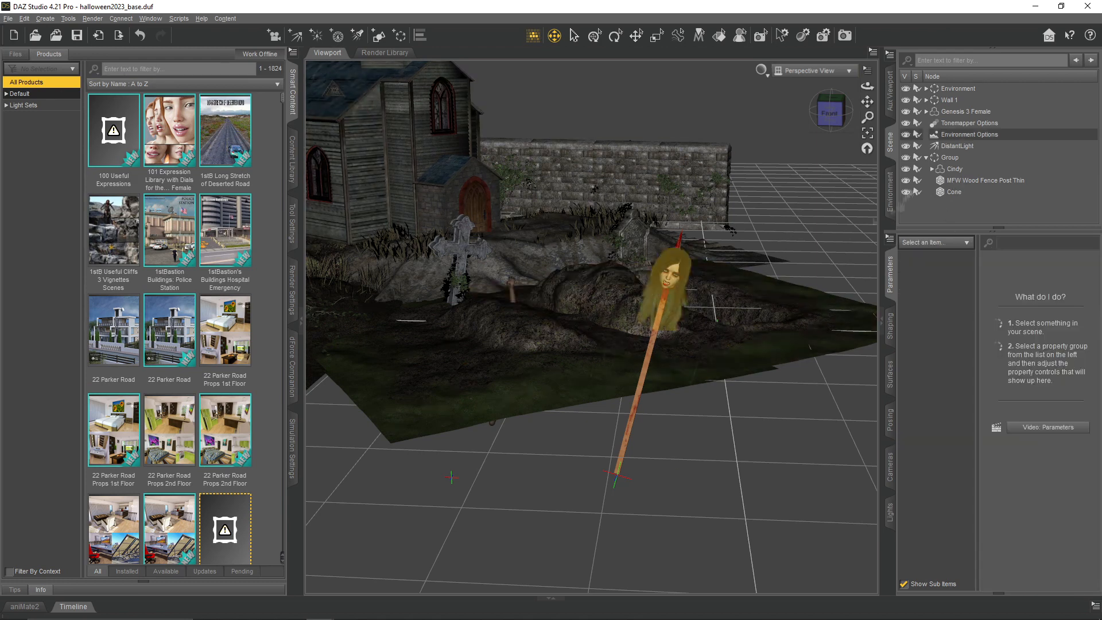
pyautogui.click(970, 181)
pyautogui.click(48, 19)
pyautogui.click(92, 148)
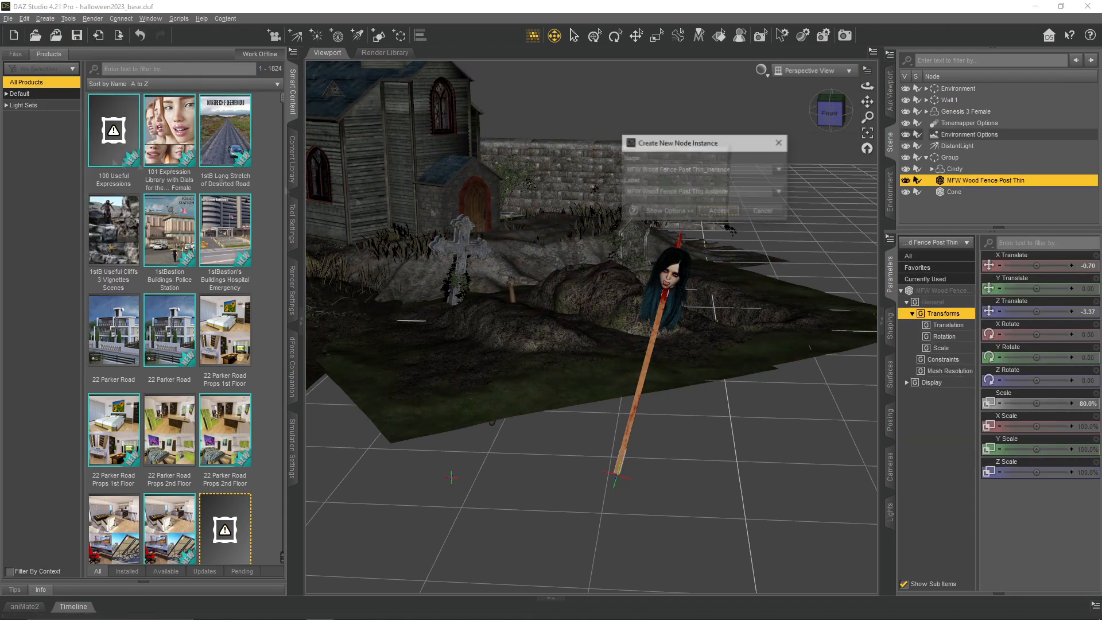
pyautogui.click(725, 217)
# - Create two node instances of the MFW Wood Fence Post Thin and rename their group "Wooden spikes"
pyautogui.click(52, 20)
pyautogui.click(81, 162)
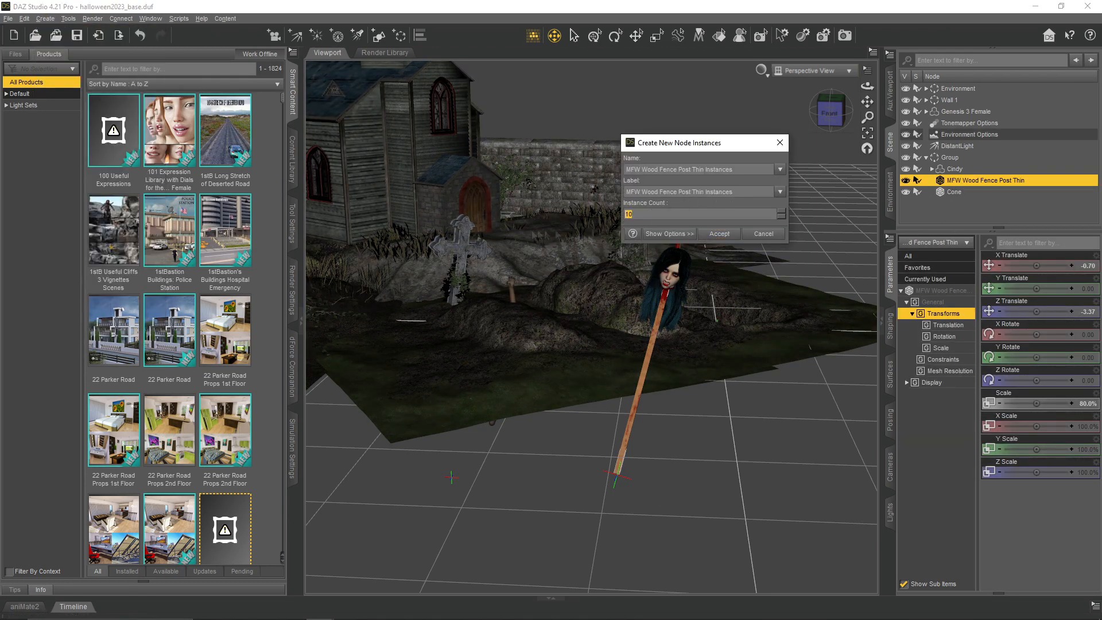
pyautogui.press('Return')
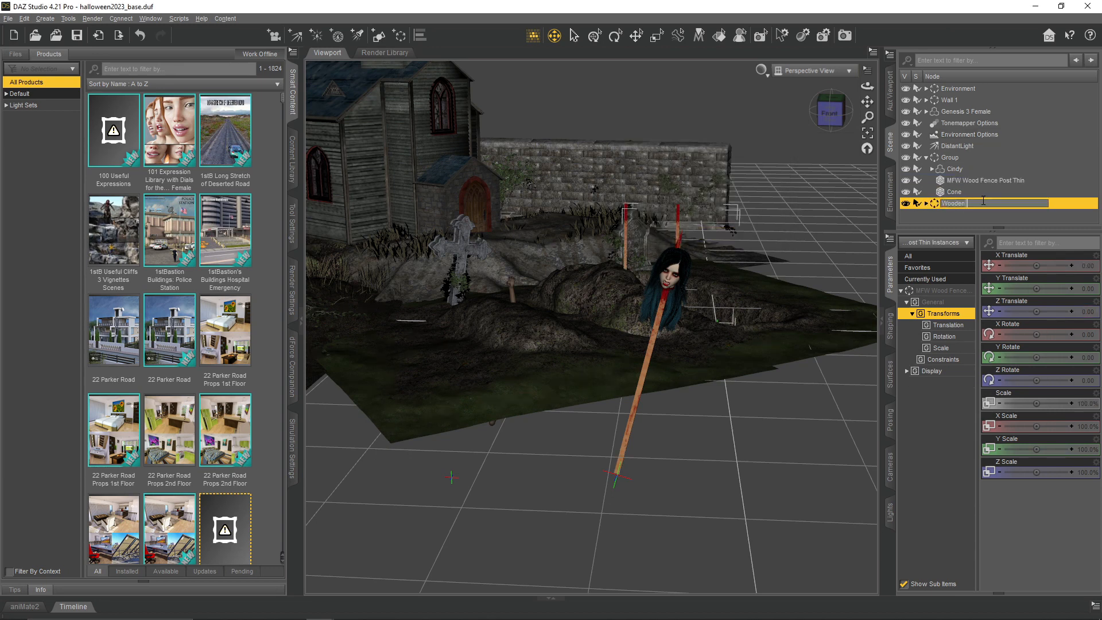
pyautogui.click(957, 217)
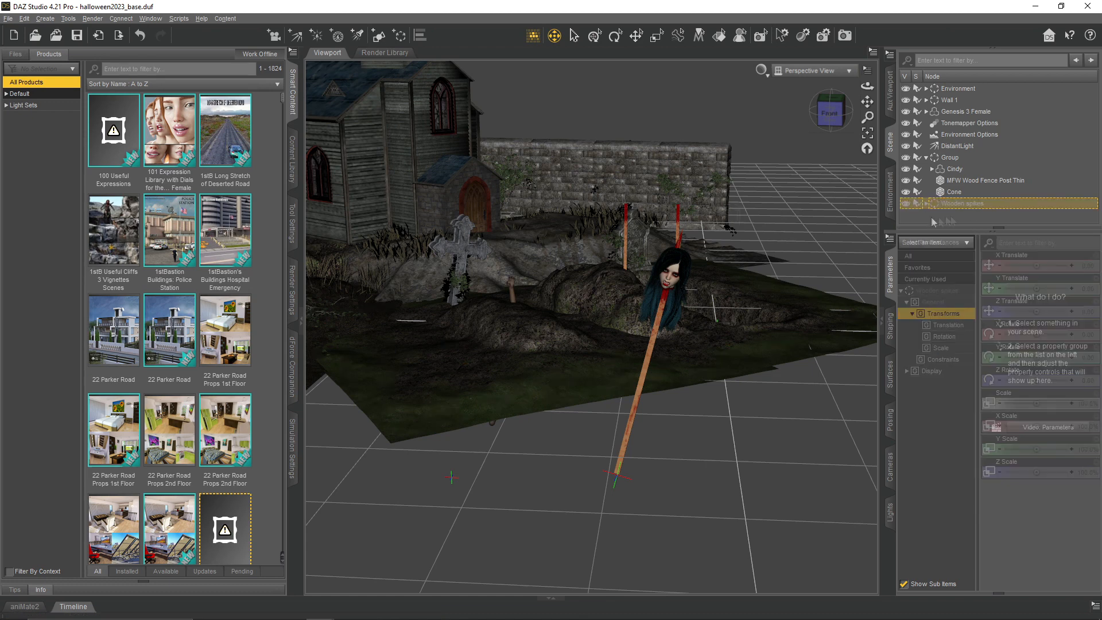
# - Move the two spike instances into the foreground, at about X -168, Z 496 and X -208, Z 555
pyautogui.click(636, 35)
pyautogui.click(626, 248)
pyautogui.moveTo(648, 331); pyautogui.dragTo(531, 515)
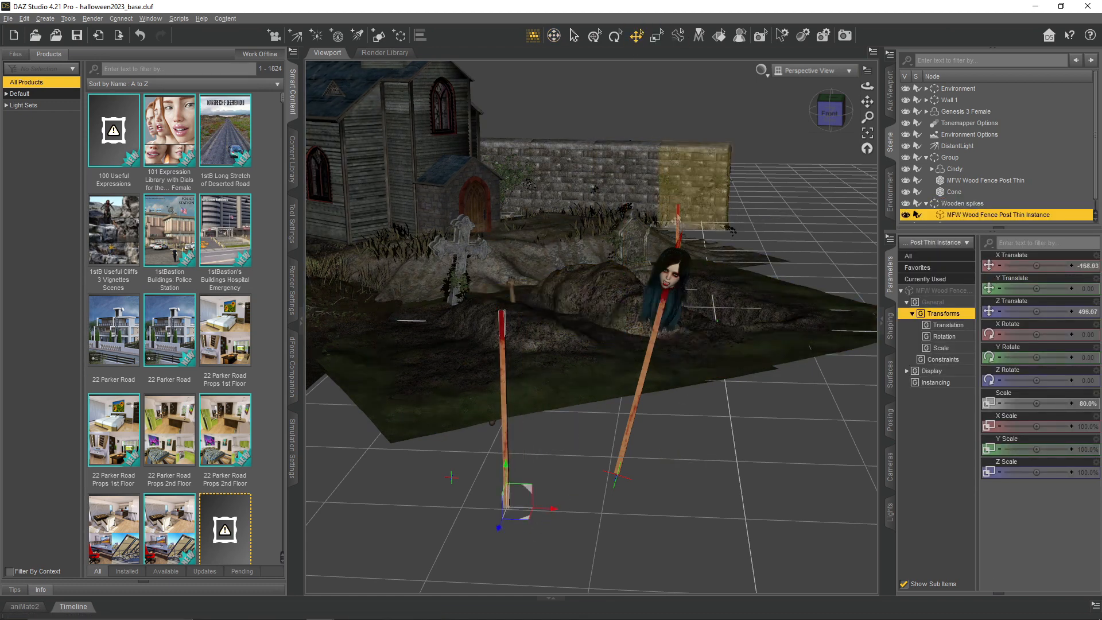
pyautogui.click(678, 219)
pyautogui.moveTo(701, 327); pyautogui.dragTo(453, 550)
# - Rotate both wooden spikes about the Y axis to different angles, turning the second instance to about -71°
pyautogui.click(616, 36)
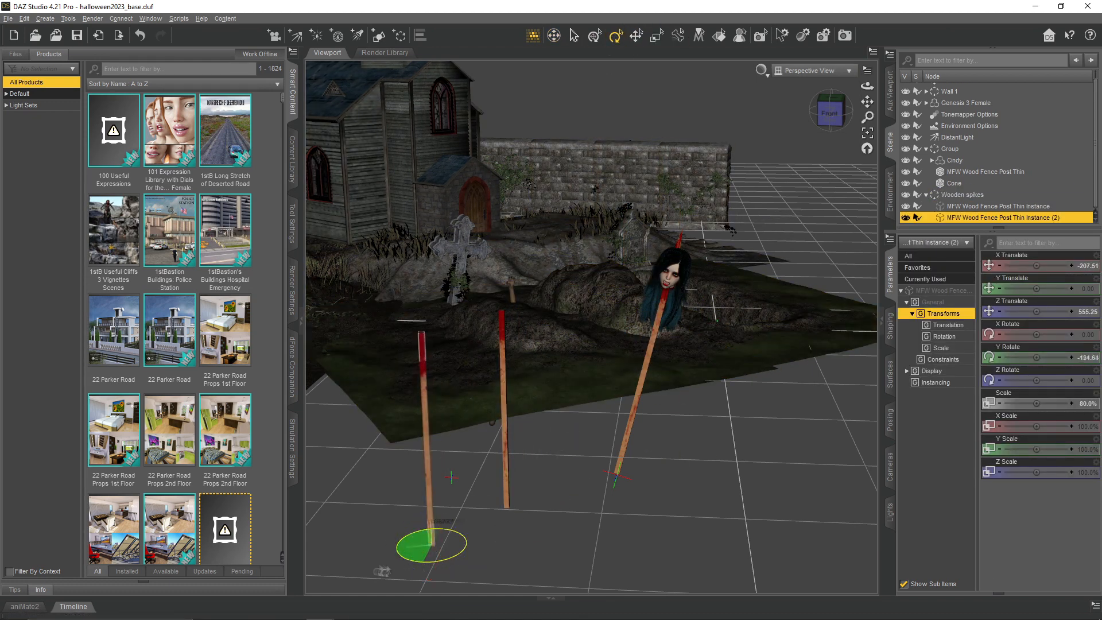
pyautogui.click(505, 494)
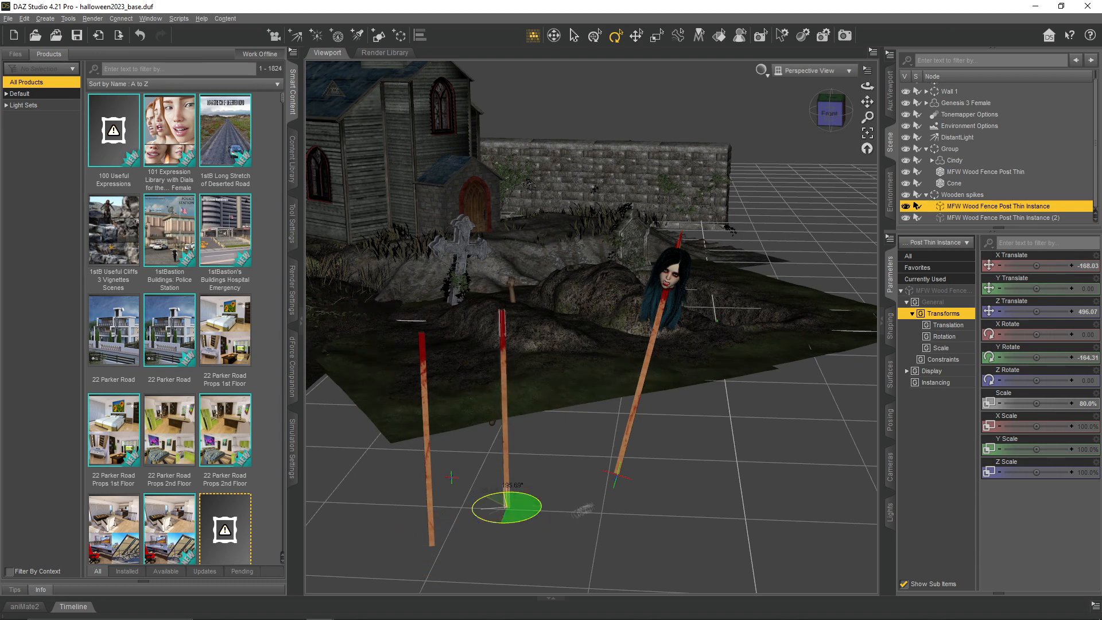
pyautogui.click(427, 497)
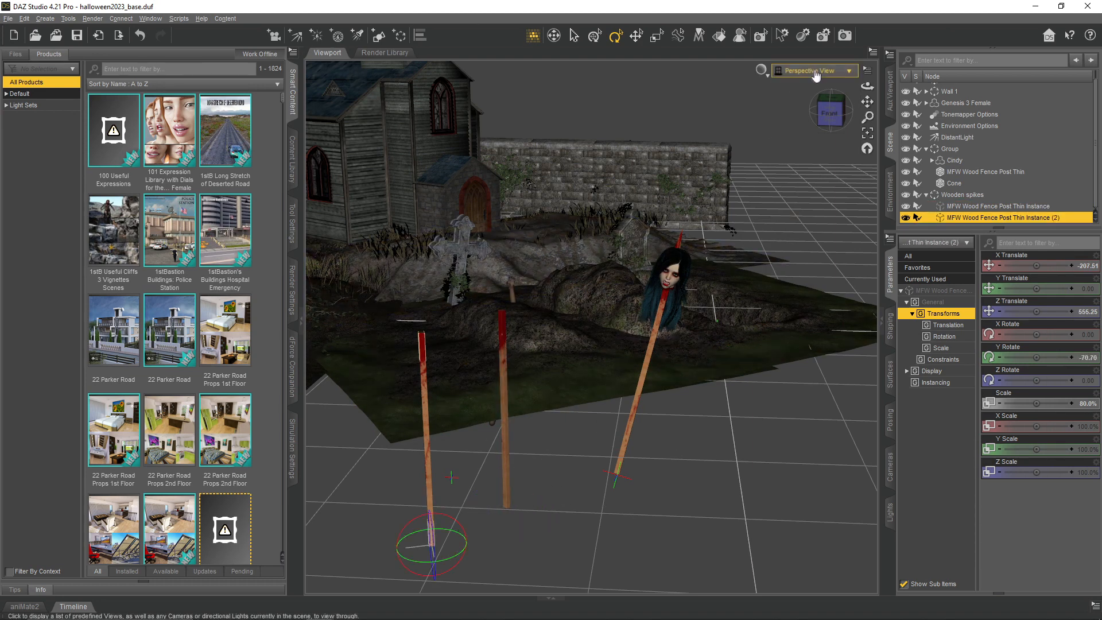
# - Move the first wooden spike to X -147, Y 14.01, Z 451 and tilt it sideways, away from the impaled head
pyautogui.click(419, 510)
pyautogui.click(891, 99)
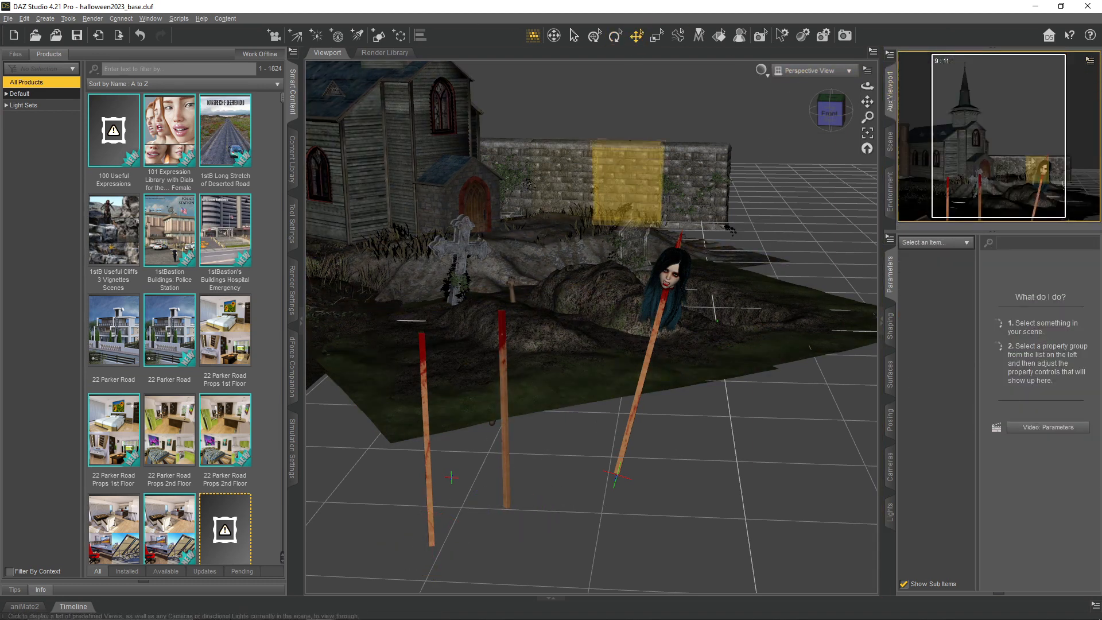
pyautogui.moveTo(504, 452); pyautogui.dragTo(546, 446)
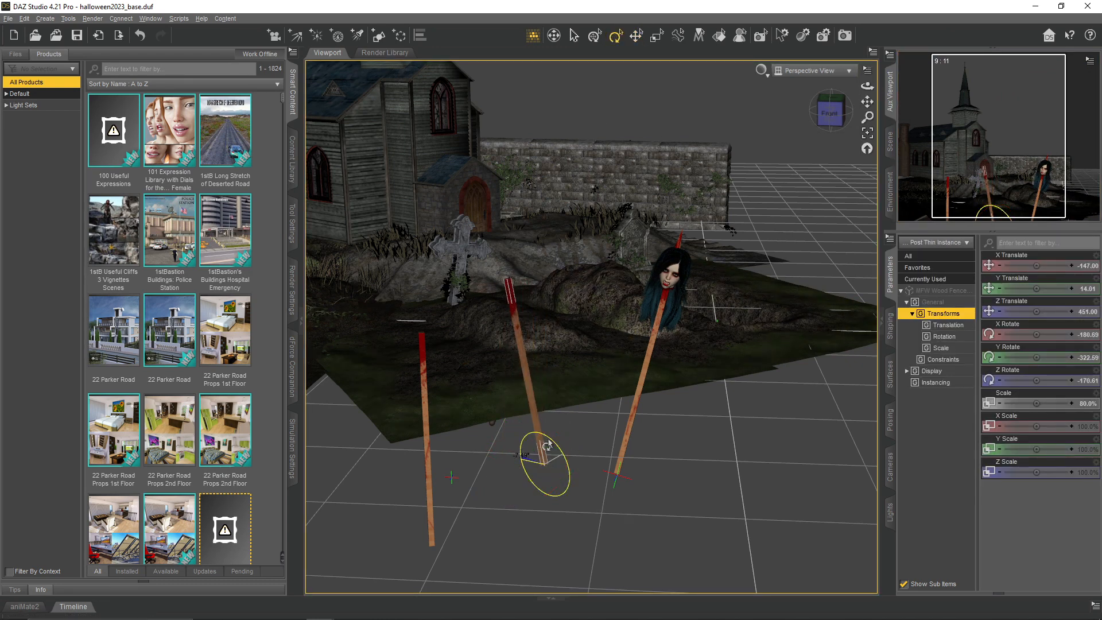
# - Tilt the second wooden spike to an X rotation of -13.85° and move it to about X -252, Y -14, Z 451
pyautogui.click(429, 498)
pyautogui.click(636, 36)
pyautogui.moveTo(422, 534); pyautogui.dragTo(434, 459)
pyautogui.click(616, 35)
pyautogui.click(636, 35)
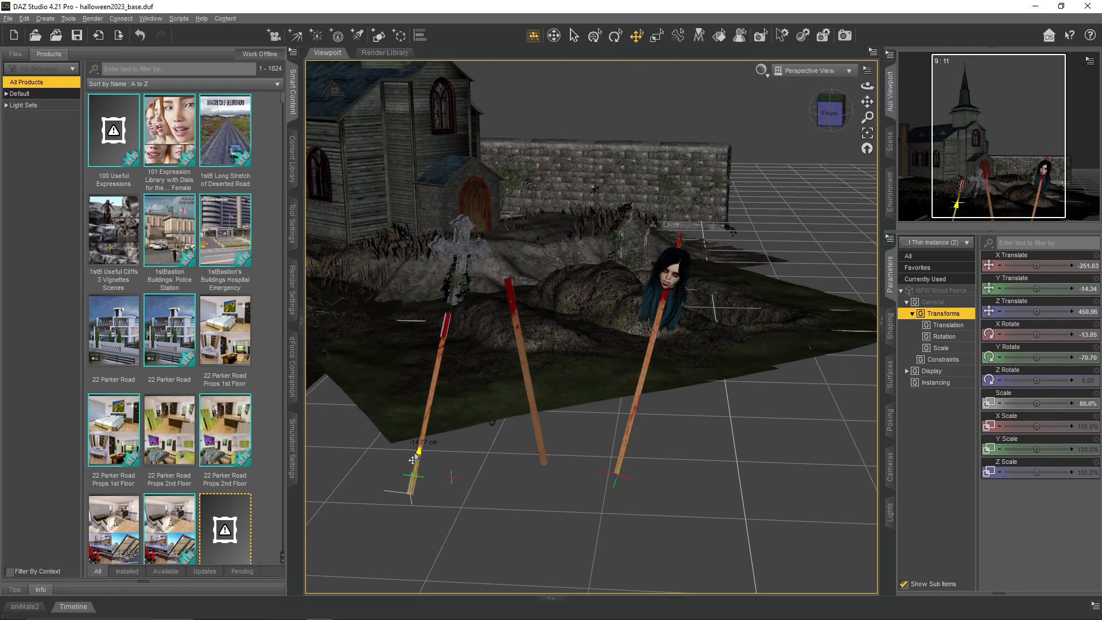
# - Create another Cone primitive at World Center along Y Positive, 35 cm long with 1 segment and 12 sides
pyautogui.click(678, 249)
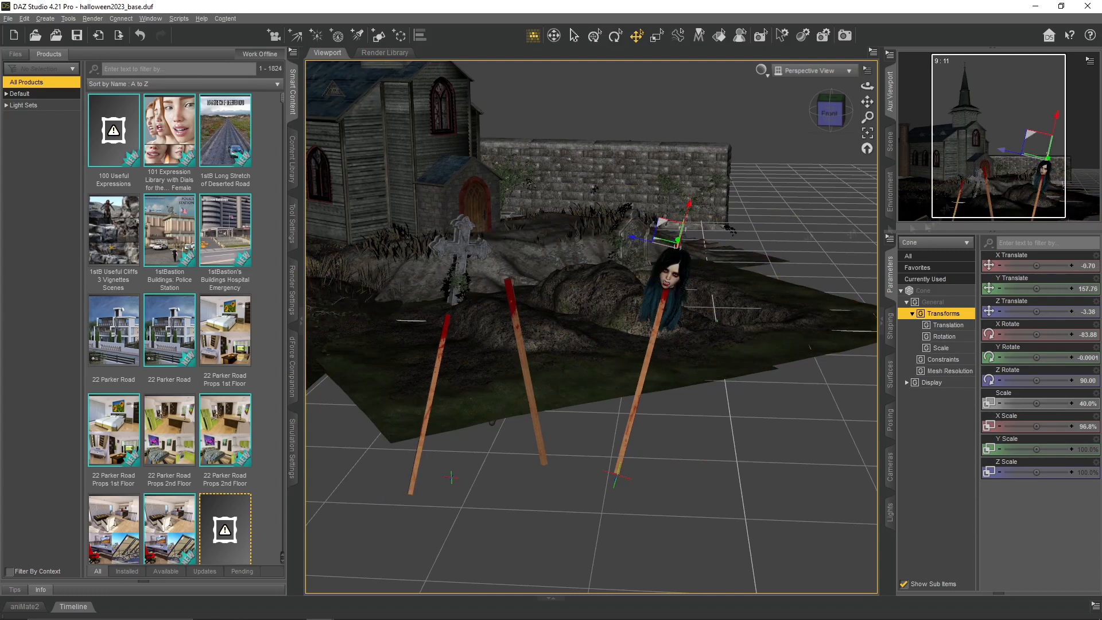
pyautogui.click(379, 36)
pyautogui.click(585, 262)
pyautogui.click(584, 251)
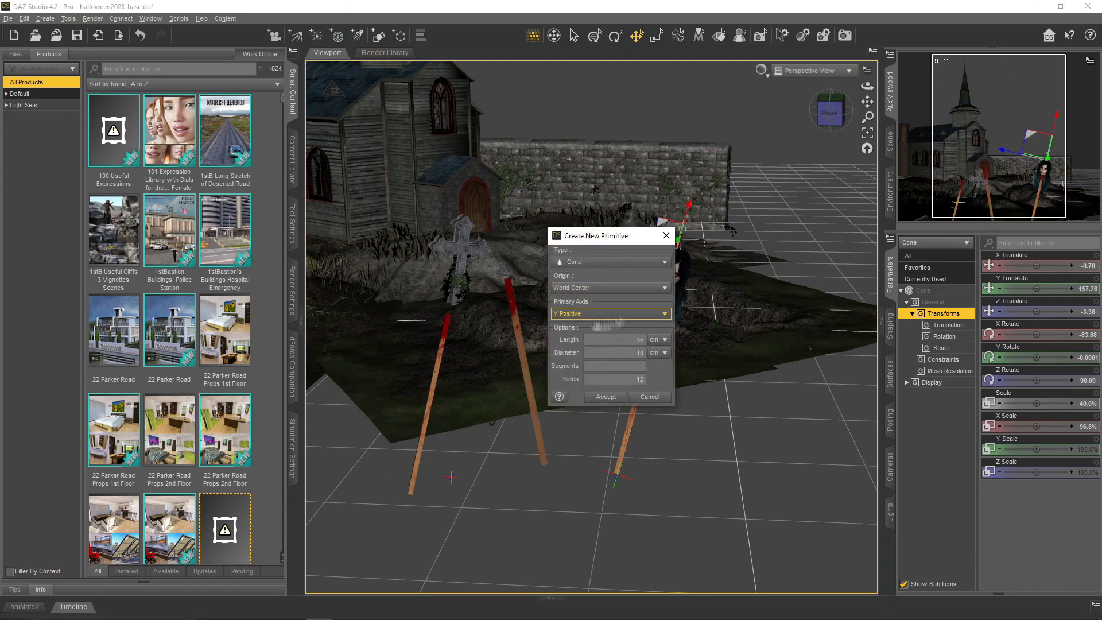
pyautogui.click(606, 397)
# - Paste the transforms of the impaled head's tip cone onto the new cone
pyautogui.click(890, 141)
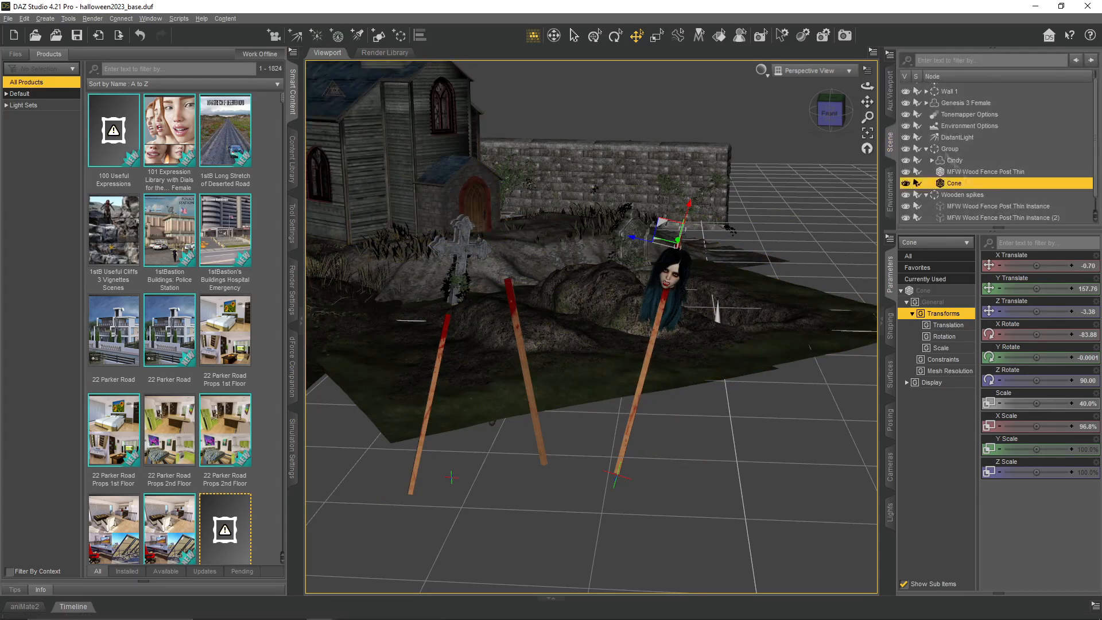
pyautogui.click(717, 314)
pyautogui.hotkey('ctrl', 'v')
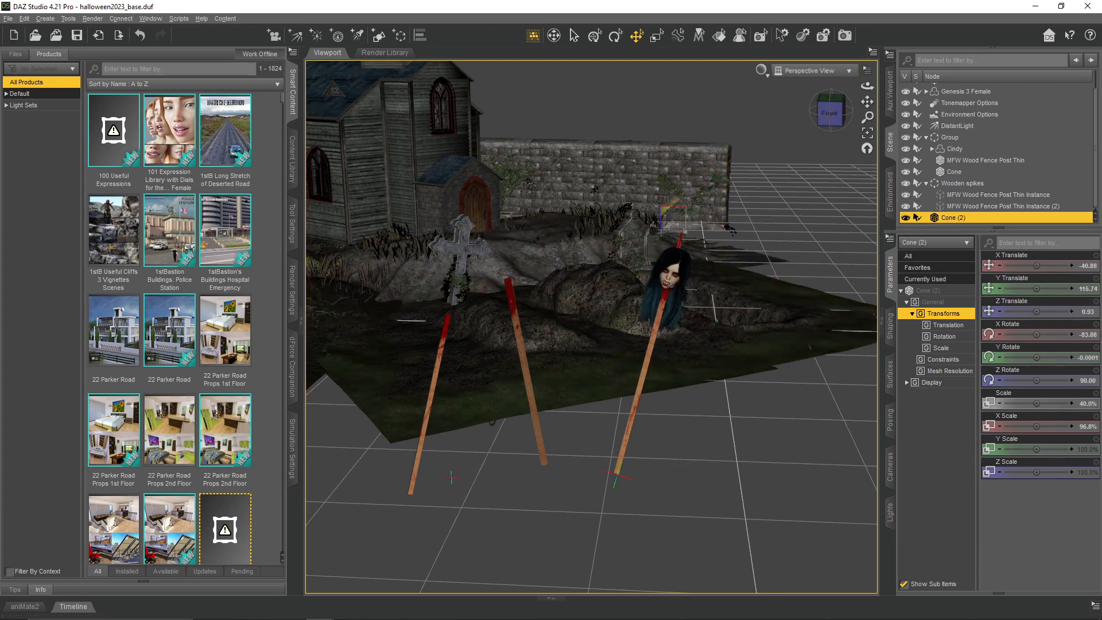
# - Move the new cone close to the wooden spikes, at about X 115, Y 162, Z 344
pyautogui.moveTo(667, 210); pyautogui.dragTo(769, 171)
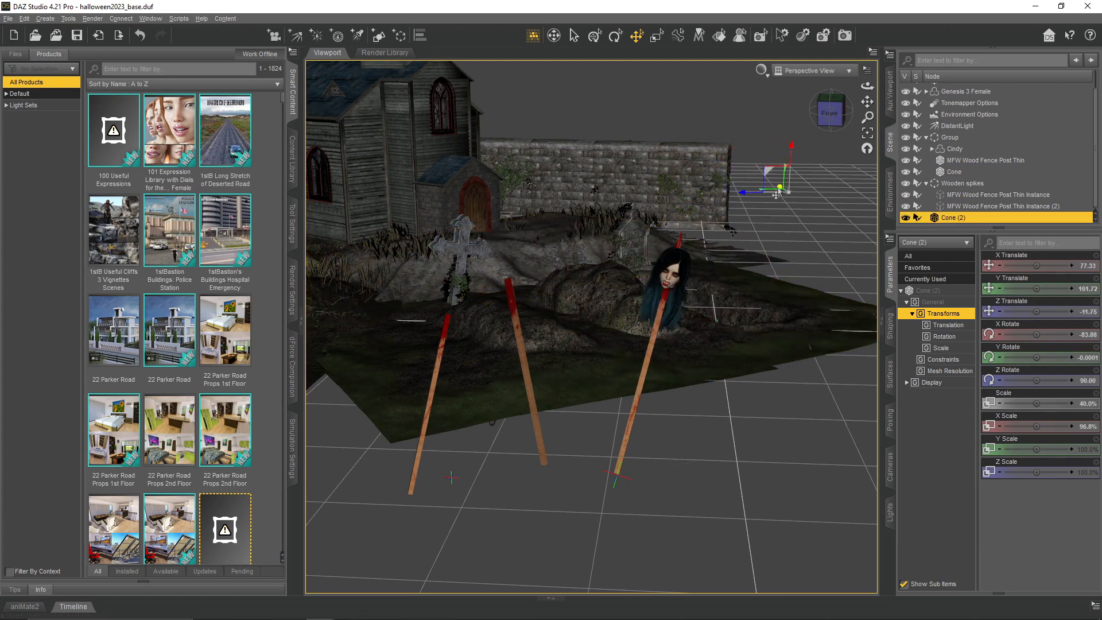
pyautogui.click(867, 132)
pyautogui.moveTo(868, 86); pyautogui.dragTo(623, 186)
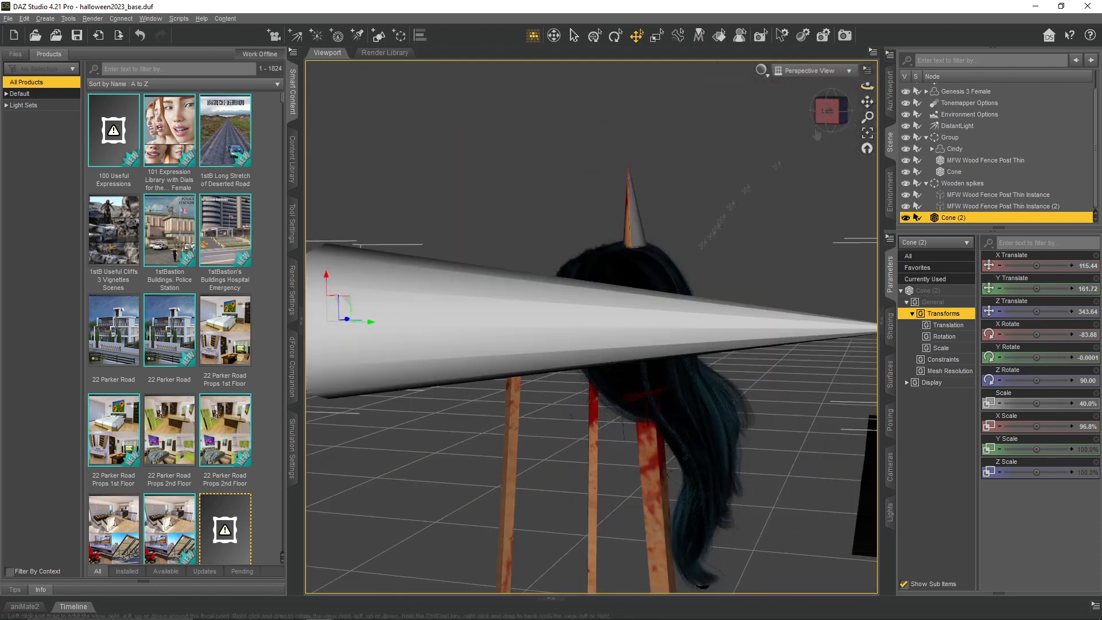
pyautogui.scroll(-5, 637, 169)
# - Reset the new cone's rotation to zero on all axes and move it near the wooden spike tops, at about Y 162, Z 438
pyautogui.keyDown('alt'); pyautogui.click(1089, 363); pyautogui.keyUp('alt')
pyautogui.keyDown('alt'); pyautogui.click(1090, 382); pyautogui.keyUp('alt')
pyautogui.keyDown('alt'); pyautogui.click(1092, 405); pyautogui.keyUp('alt')
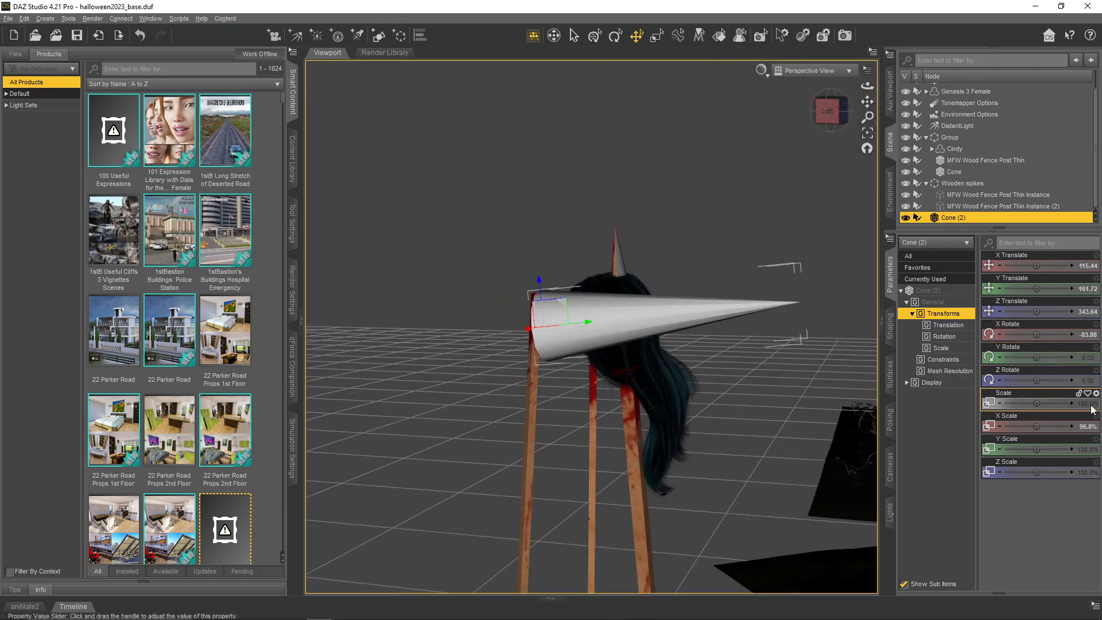
pyautogui.press('Return')
pyautogui.keyDown('alt'); pyautogui.click(1088, 336); pyautogui.keyUp('alt')
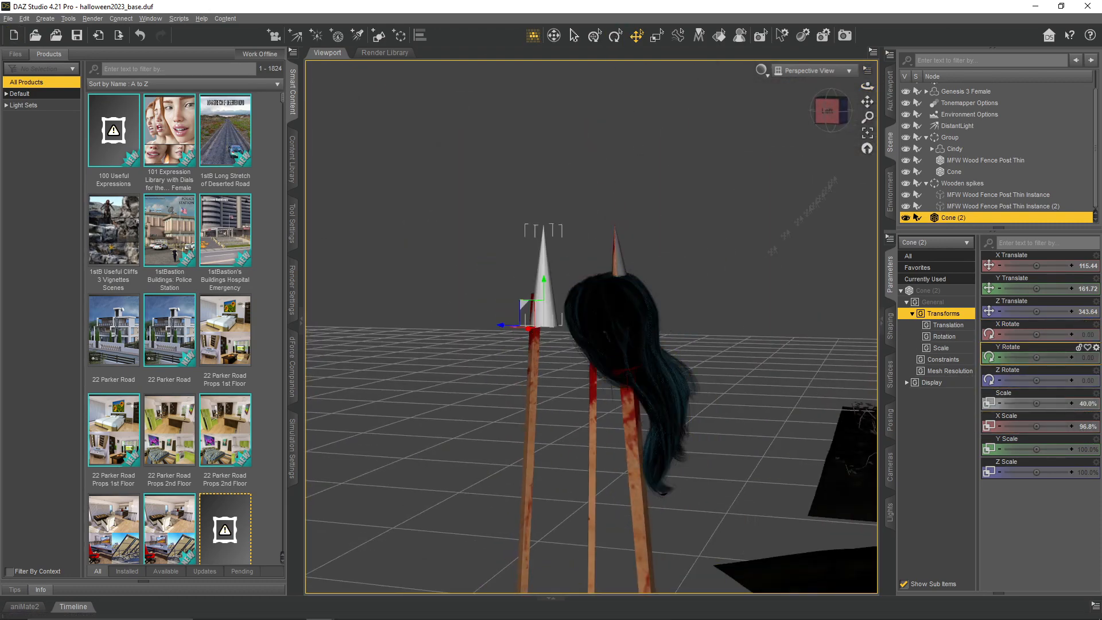
pyautogui.moveTo(868, 86); pyautogui.dragTo(746, 276)
pyautogui.scroll(-5, 687, 345)
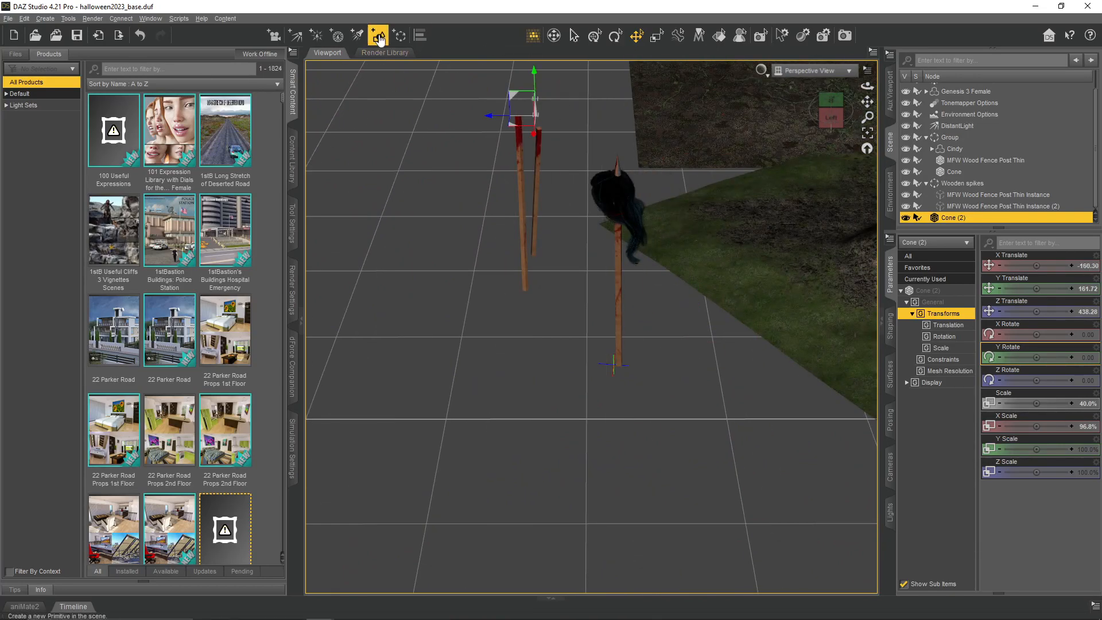
# - Duplicate the cone and position the two cones near the wooden spikes, at about X -85, Z 440 and X -210, Z 448
pyautogui.moveTo(867, 86)
pyautogui.mouseDown()
pyautogui.moveTo(867, 103)
pyautogui.moveTo(867, 86)
pyautogui.mouseUp()
pyautogui.hotkey('ctrl', 'd')
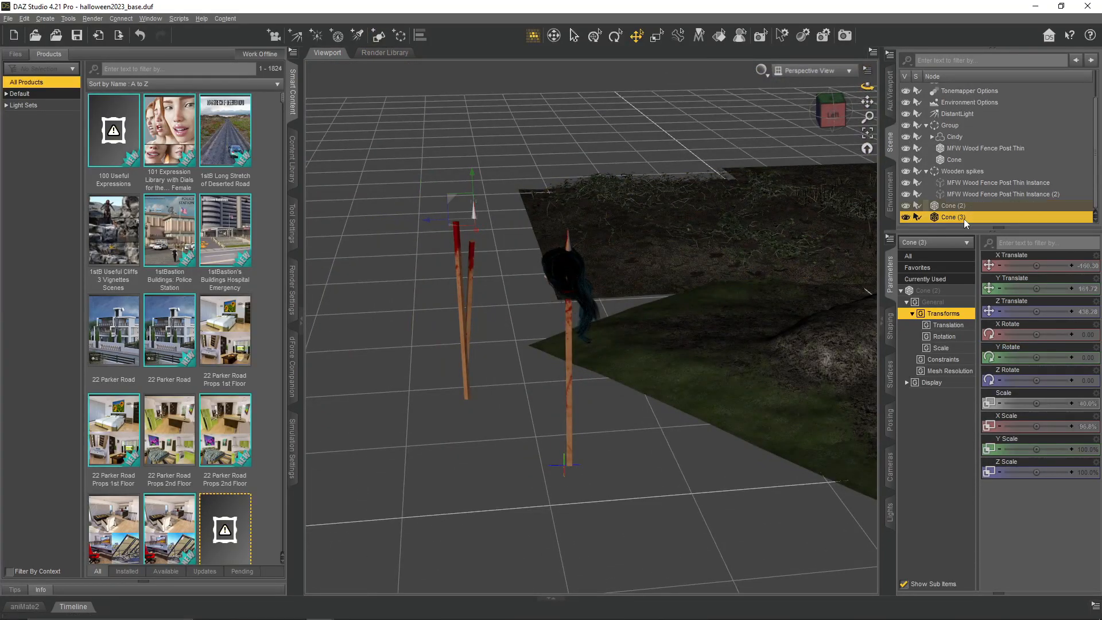
pyautogui.hotkey('ctrl', 'f')
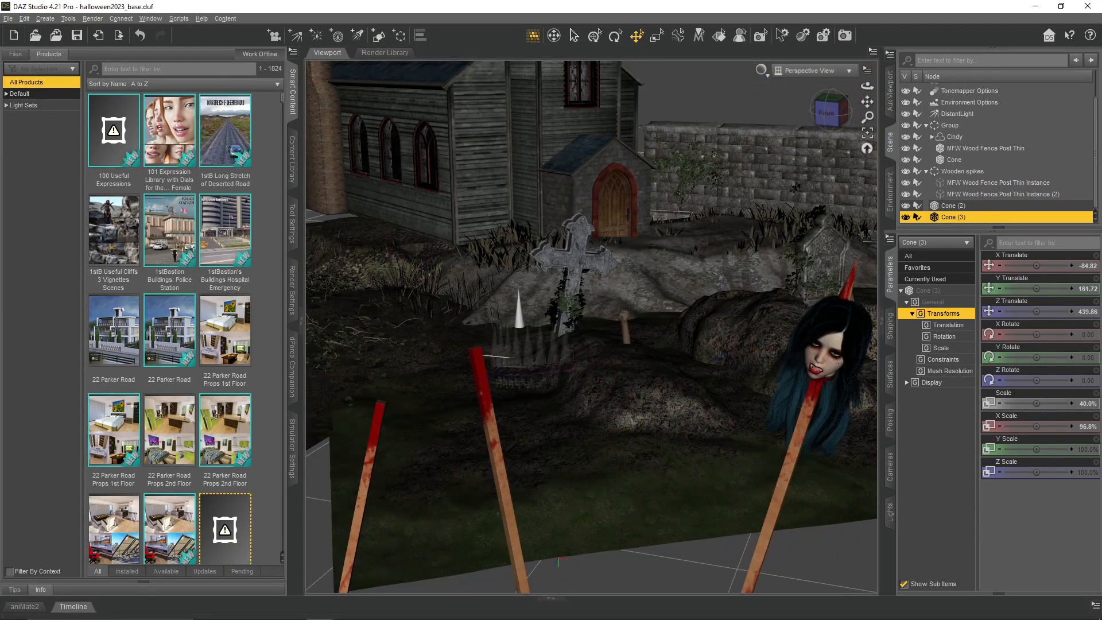
pyautogui.click(389, 417)
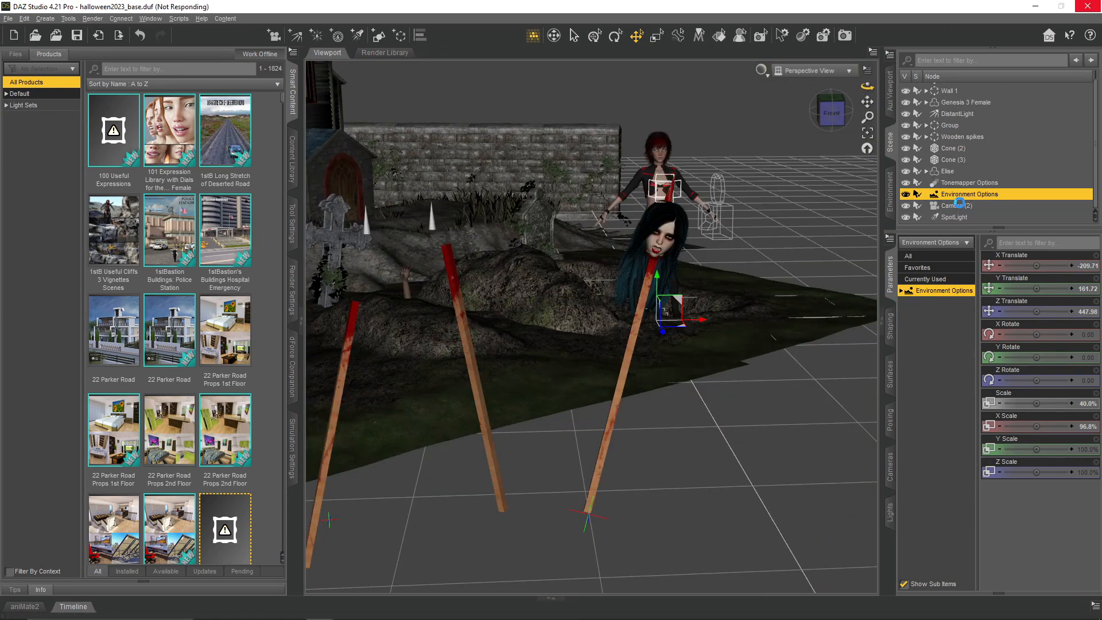
# - Delete the Tonemapper Options, Environment Options, Camera (2) and SpotLight nodes brought in with the red-haired figure
pyautogui.click(960, 204)
pyautogui.click(975, 183)
pyautogui.click(957, 197)
pyautogui.press('Delete')
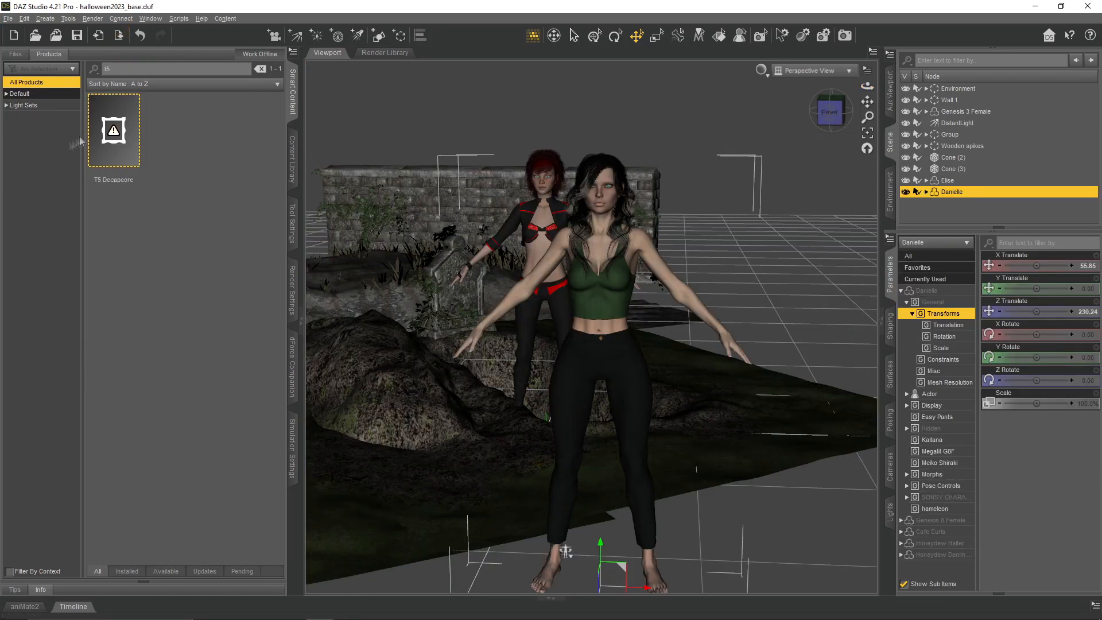
# - Apply the G8F Hide Body preset from the T5 Decapcore product to the red-haired and dark-haired figures
pyautogui.doubleClick(110, 133)
pyautogui.click(34, 172)
pyautogui.scroll(-6, 204, 326)
pyautogui.scroll(-3, 221, 360)
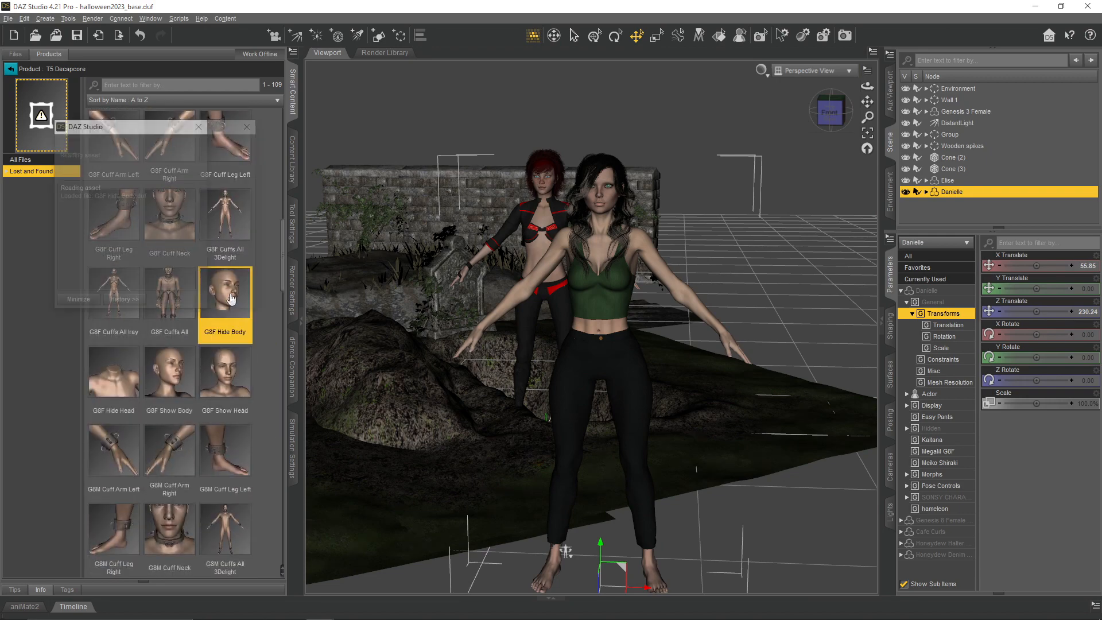
pyautogui.moveTo(225, 293); pyautogui.dragTo(544, 252)
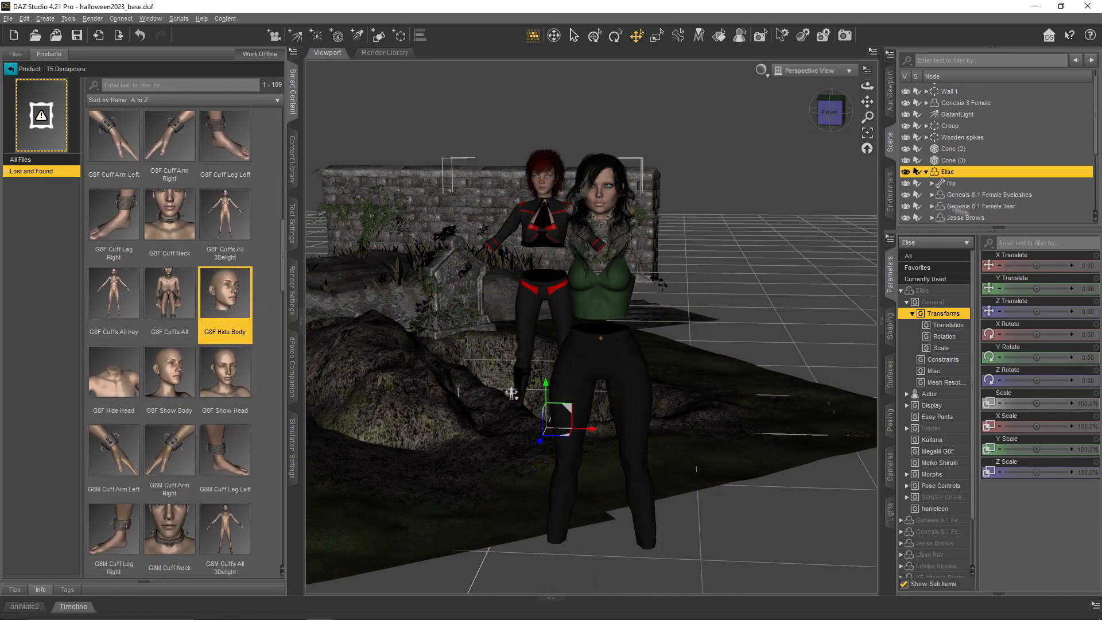
# - Delete the XF-Intrigue jacket, pants, gloves and top from the red-haired figure
pyautogui.scroll(-3, 955, 209)
pyautogui.click(967, 179)
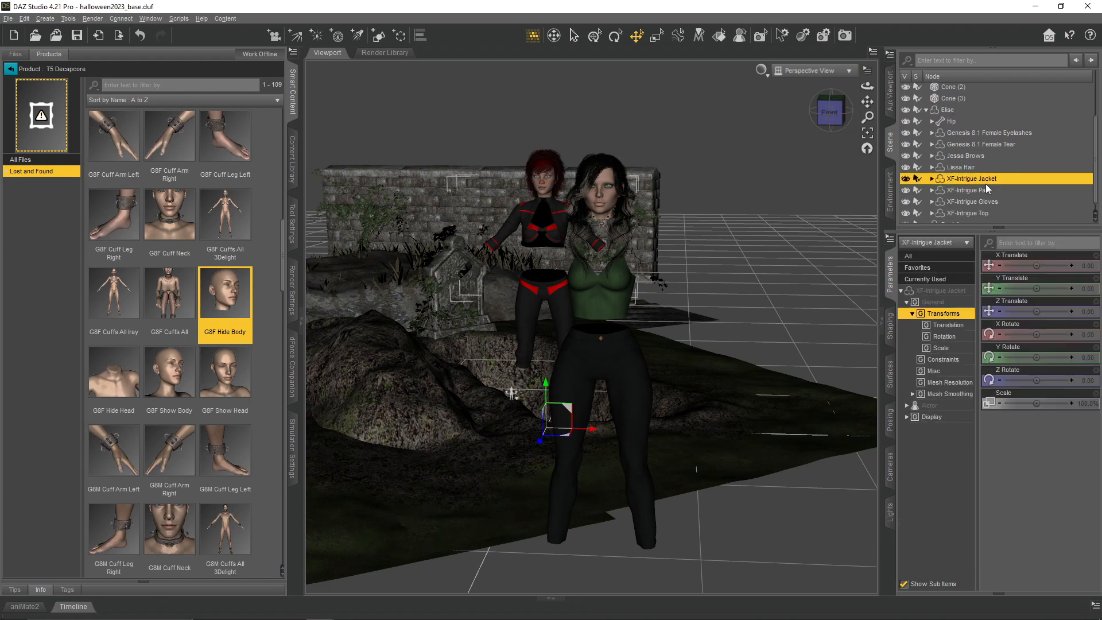
pyautogui.press('Delete')
pyautogui.click(986, 186)
pyautogui.press('Delete')
pyautogui.click(988, 194)
pyautogui.press('Delete')
pyautogui.click(977, 206)
pyautogui.press('Delete')
pyautogui.click(927, 149)
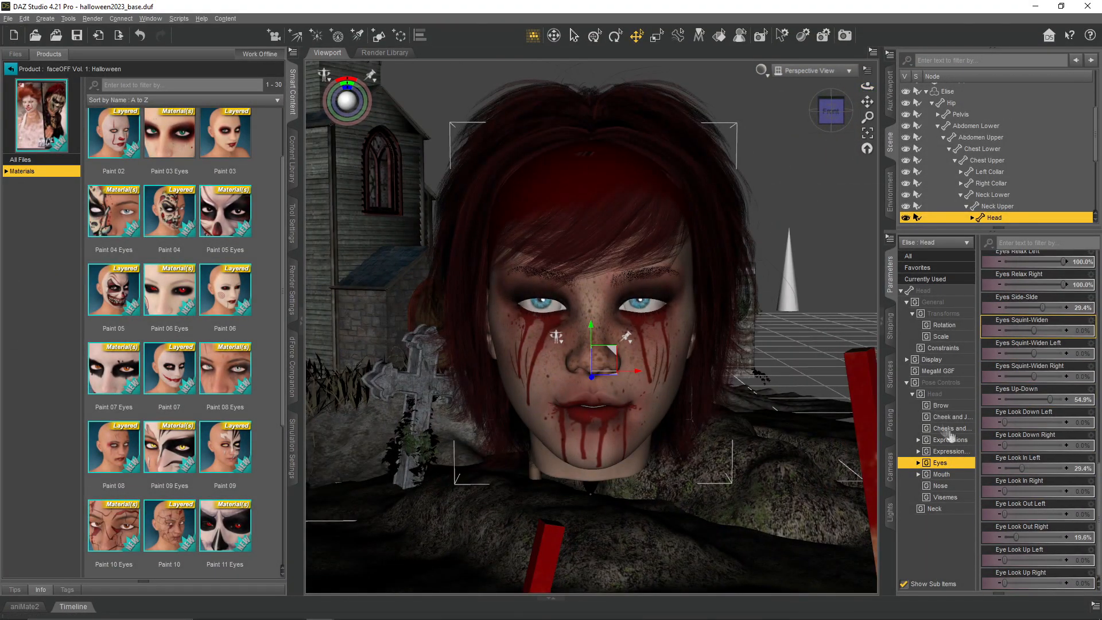
# - Set the red-haired head's Mouth Lower Down Left to 100% and Mouth Open to 48%
pyautogui.click(941, 474)
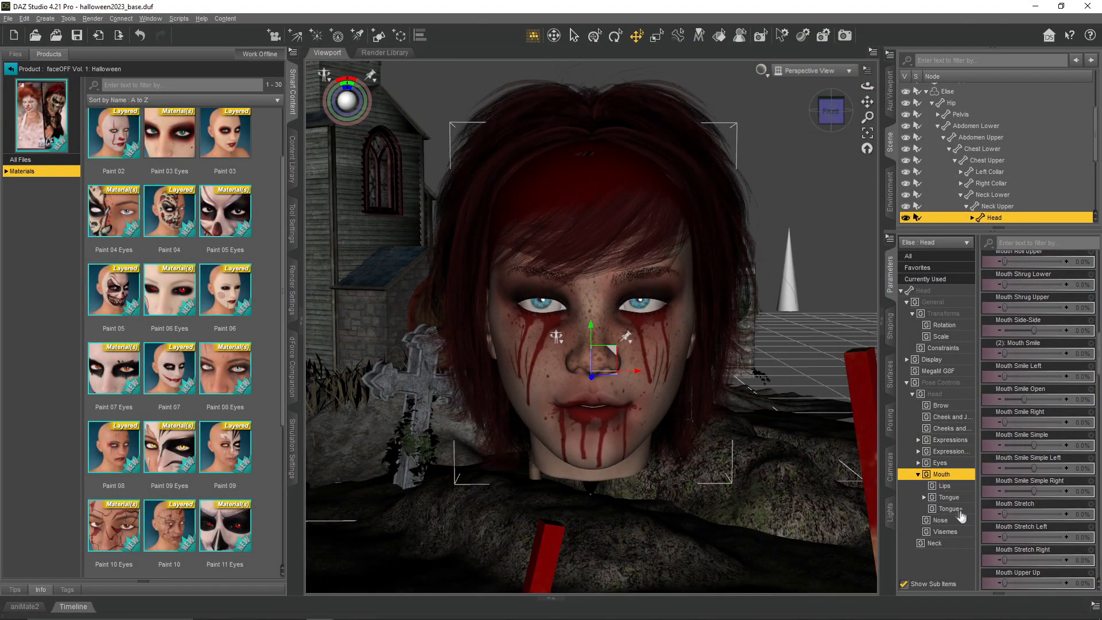
pyautogui.scroll(5, 1013, 380)
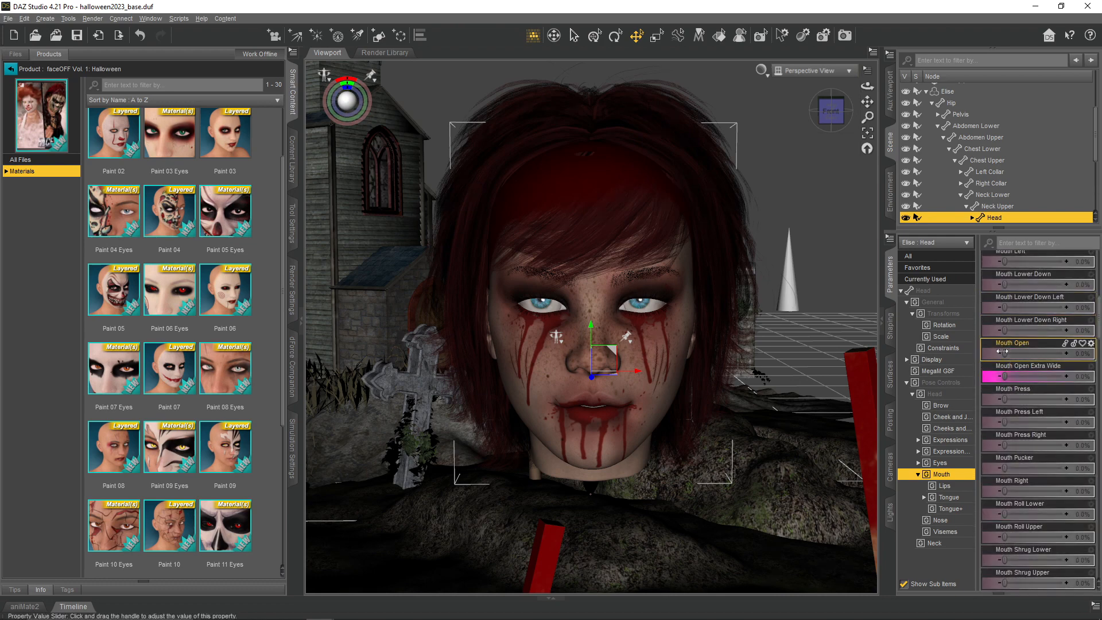
pyautogui.moveTo(1006, 331); pyautogui.dragTo(1065, 308)
pyautogui.moveTo(1004, 353); pyautogui.dragTo(1032, 353)
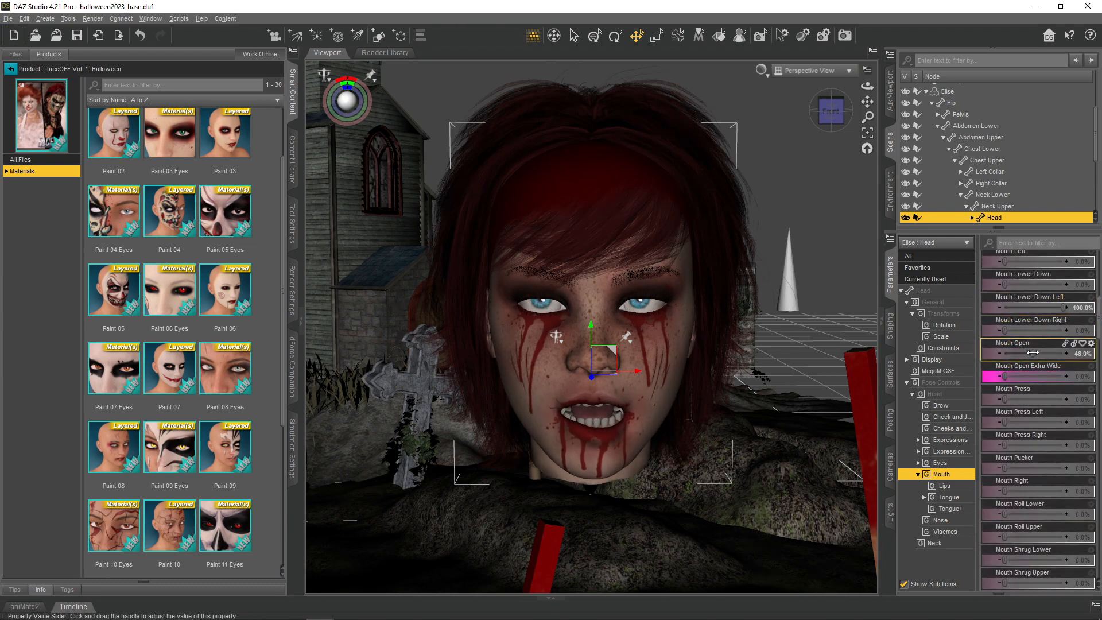
# - Set the red-haired head's Lip Bottom Out-In Left to 86.3% and Up-Down Left/Right to -74.5%/39.2%, and rotate the head
pyautogui.click(948, 486)
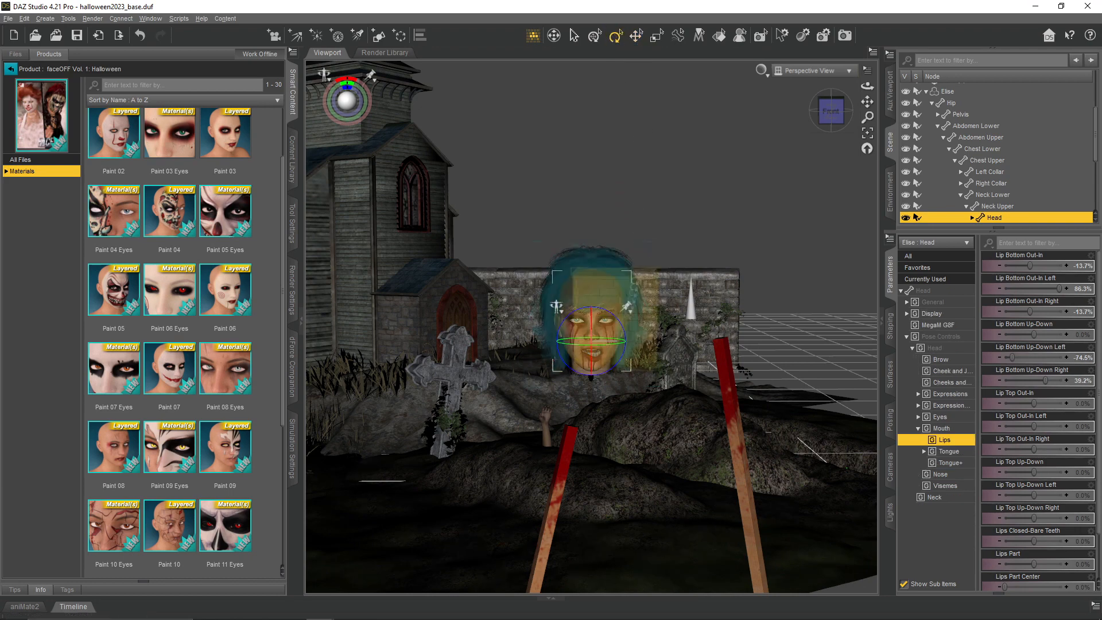
pyautogui.moveTo(608, 373); pyautogui.dragTo(593, 328)
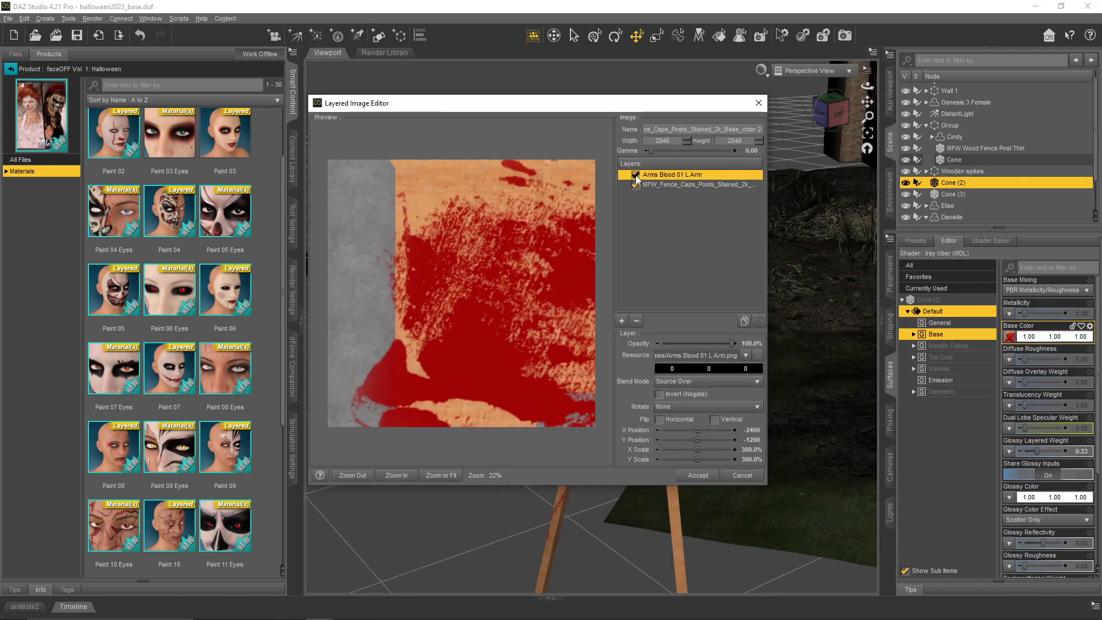
# - Preview the cone's layered base color texture with the Arms Blood 01 L Arm layer off and on, then discard the edit
pyautogui.click(636, 175)
pyautogui.click(635, 176)
pyautogui.click(742, 476)
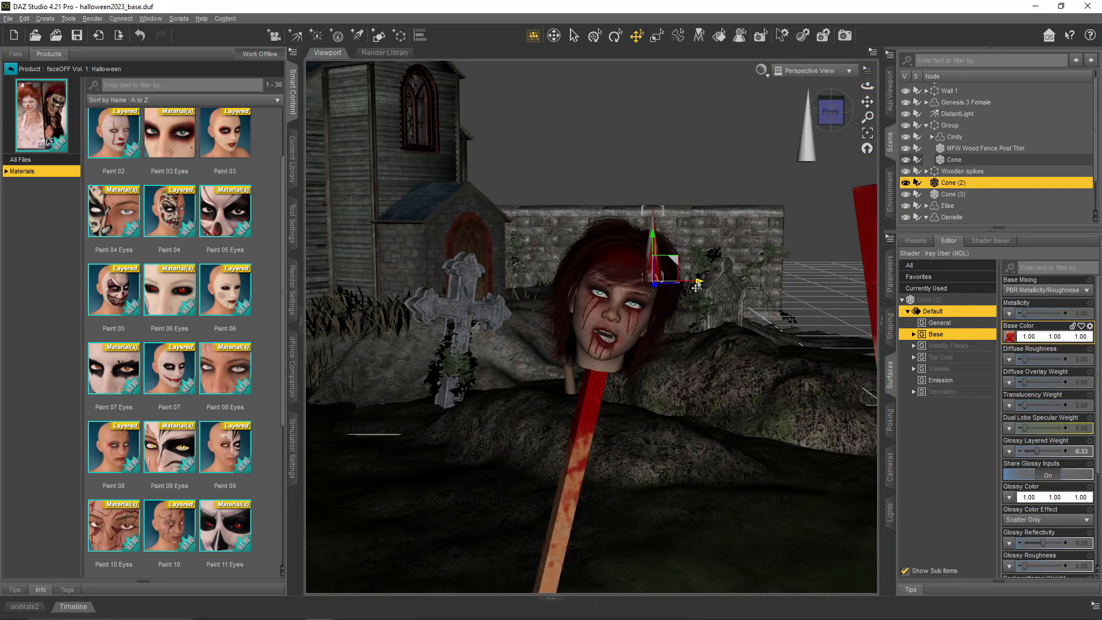
# - Place the bloody cone on top of the red-haired head and rotate it in line with the spike
pyautogui.click(616, 36)
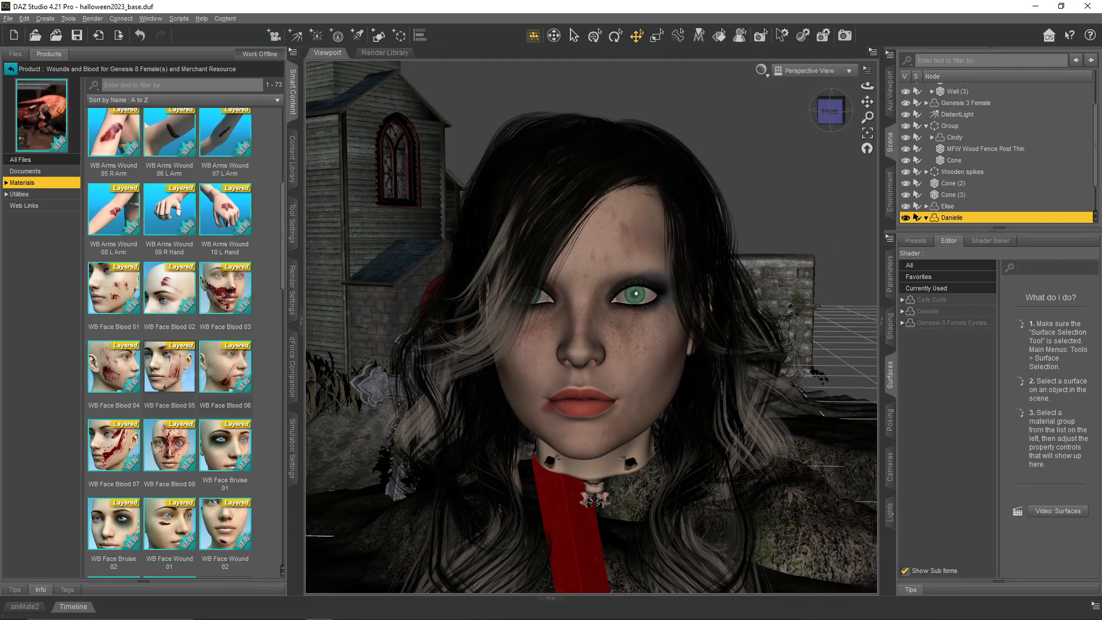
# - Apply the WB Face Wound 05 and WB Face Blood 08 presets to the dark-haired head
pyautogui.scroll(-3, 225, 367)
pyautogui.doubleClick(225, 371)
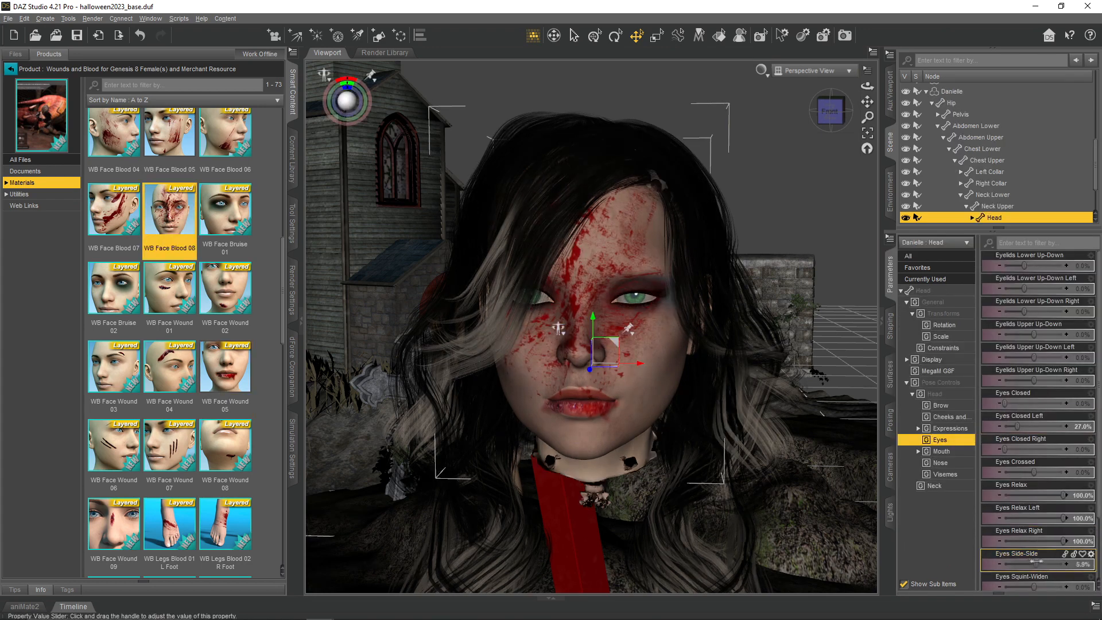
# - Set the dark-haired head's Eyes Closed Left to 27%, Eyes Relax to 100% and Eyes Up-Down to 72.5%
pyautogui.moveTo(1061, 571); pyautogui.dragTo(1075, 571)
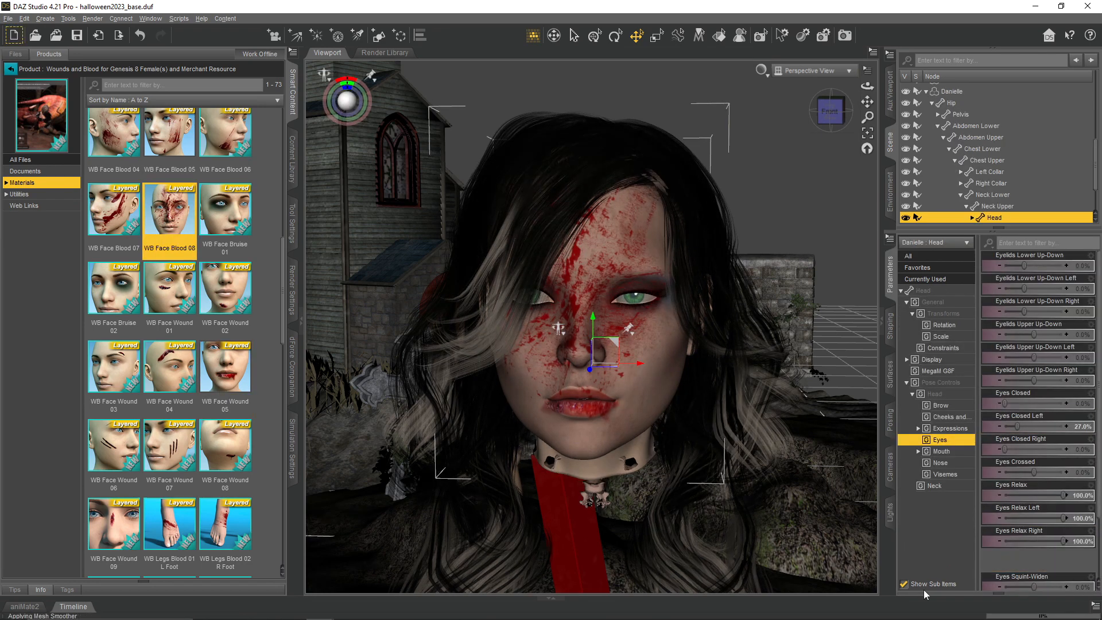
pyautogui.scroll(-2, 1039, 568)
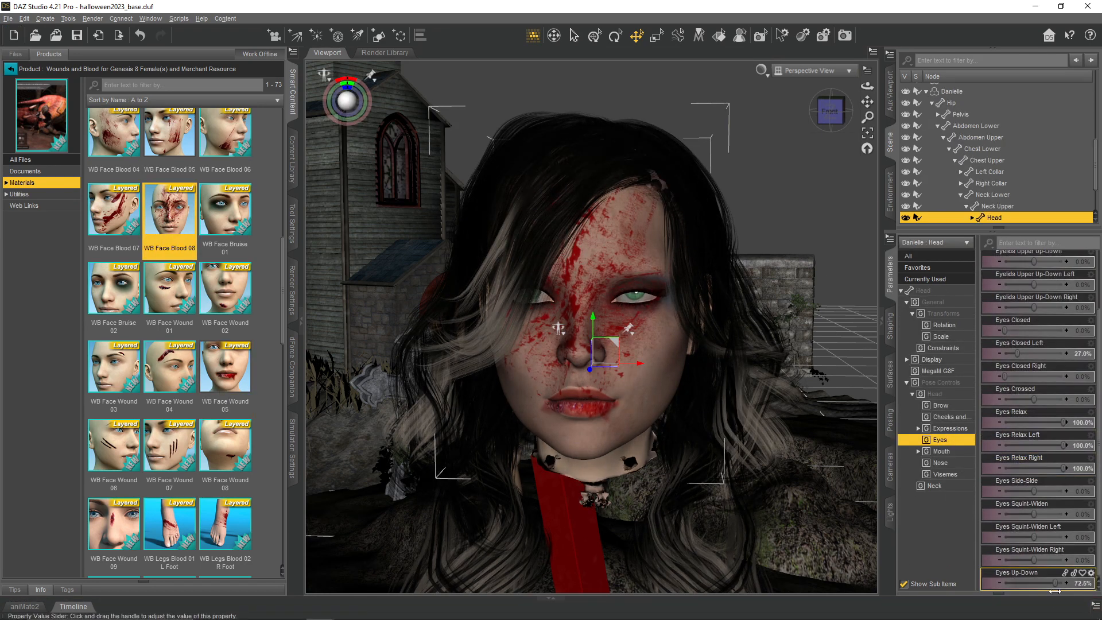
# - Open the dark-haired head's mouth and shift the lower lip with Lip Bottom Out-In Left
pyautogui.click(942, 451)
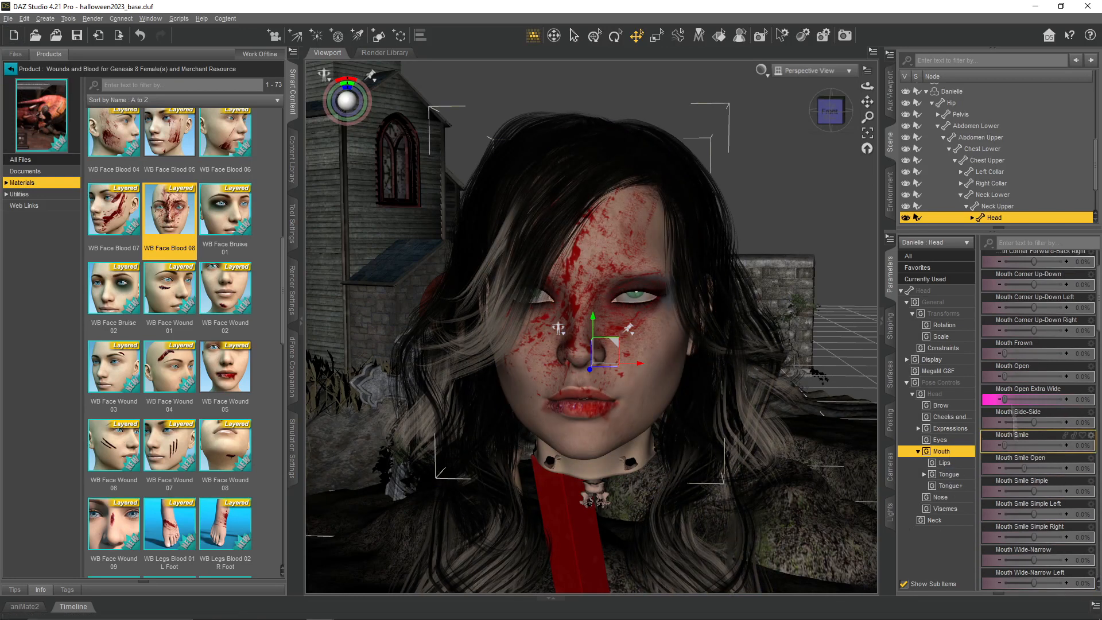
pyautogui.moveTo(1003, 357); pyautogui.dragTo(1024, 378)
pyautogui.scroll(-7, 1021, 524)
pyautogui.click(944, 463)
pyautogui.scroll(2, 1033, 465)
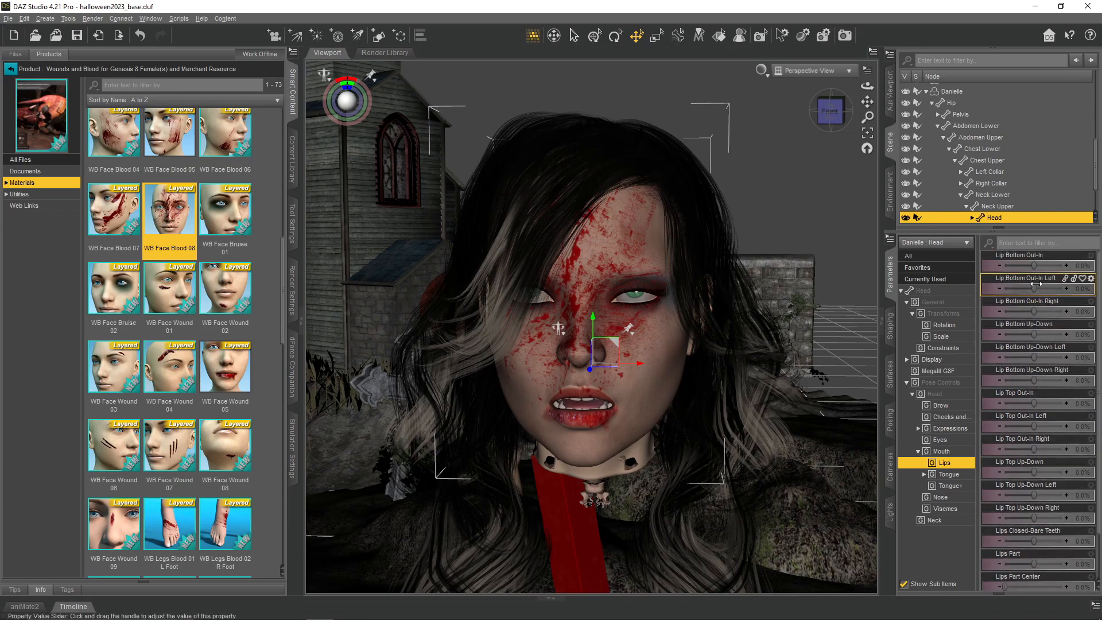
pyautogui.moveTo(1035, 311); pyautogui.dragTo(1071, 267)
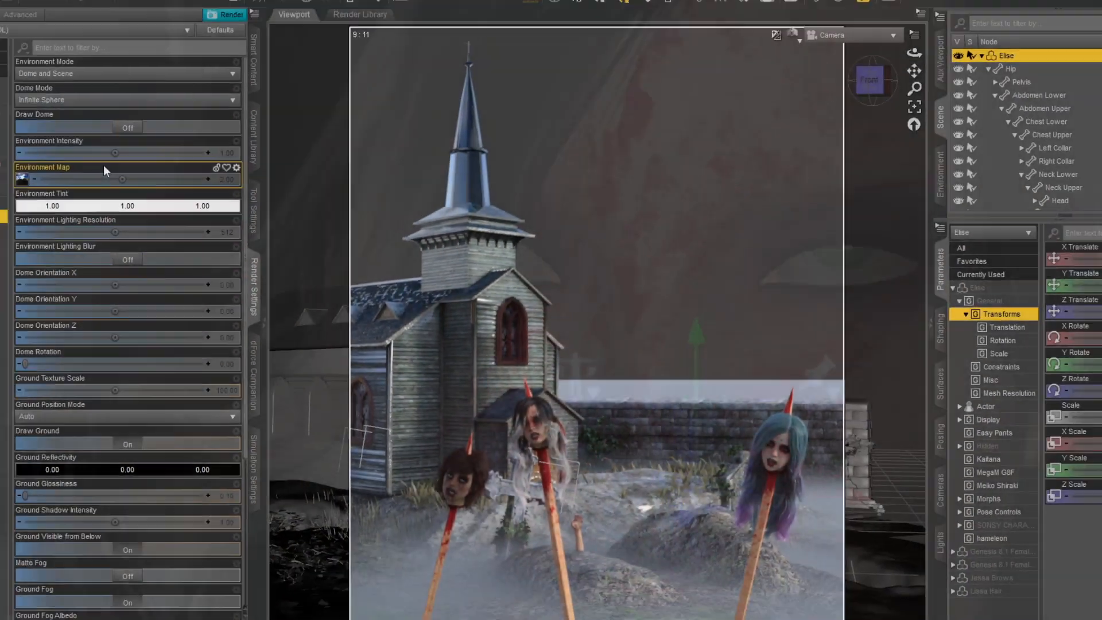
# - Find "moon" products, load a starry night sky environment, and set Draw Dome on, Draw Ground off and Dome Rotation to 99.69
pyautogui.write('moon')
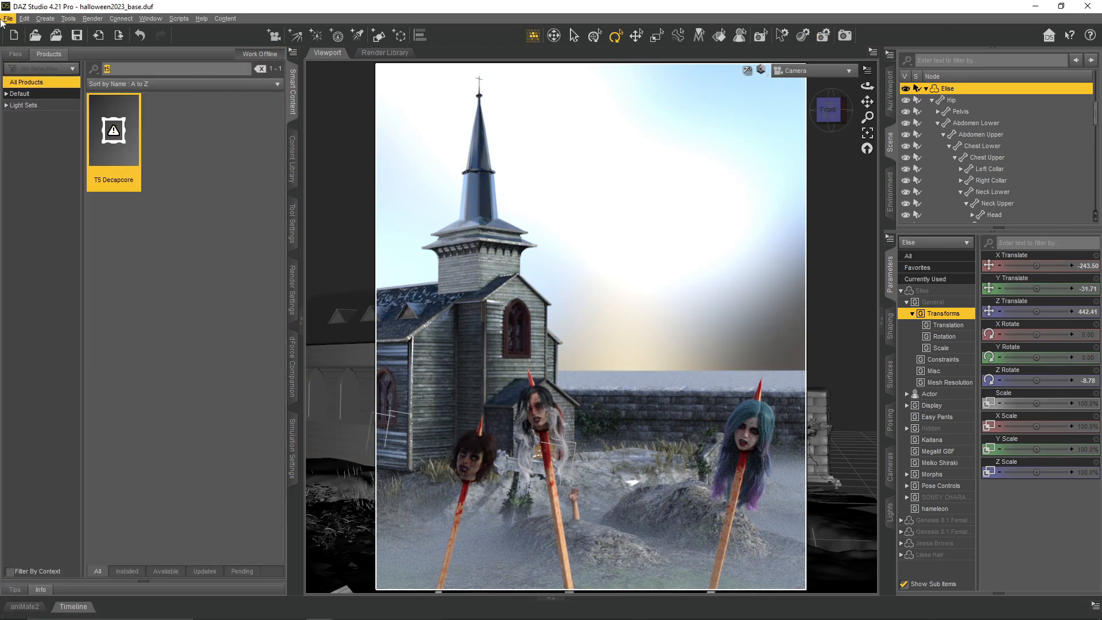
pyautogui.click(225, 330)
pyautogui.doubleClick(113, 215)
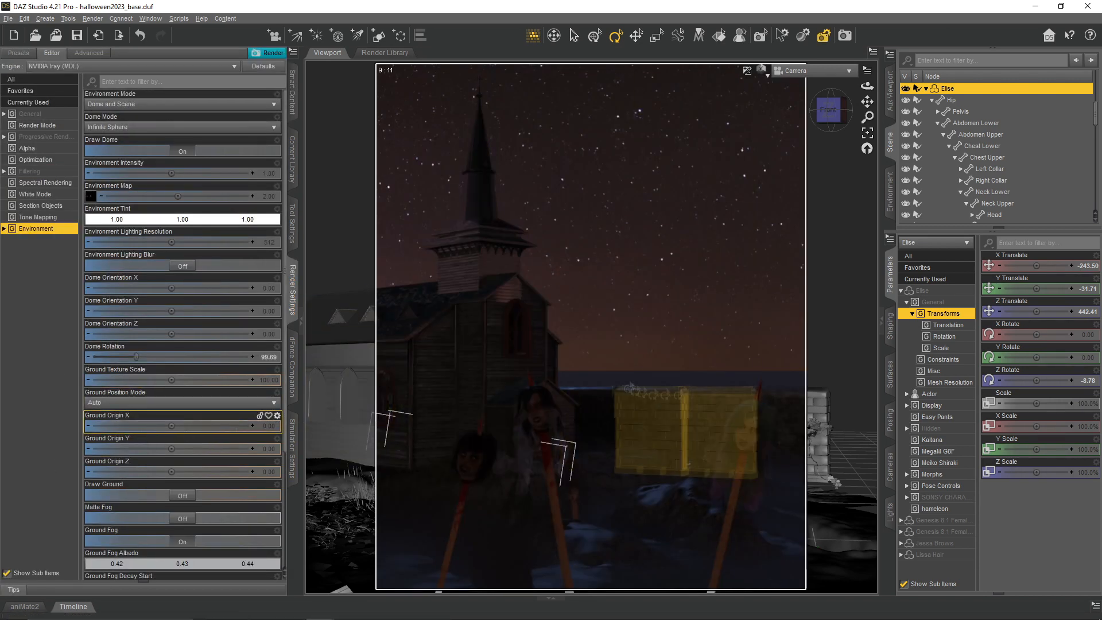
# - Edit the environment's Ground Fog Density Start Scale and toggle Ground Fog
pyautogui.scroll(-5, 165, 383)
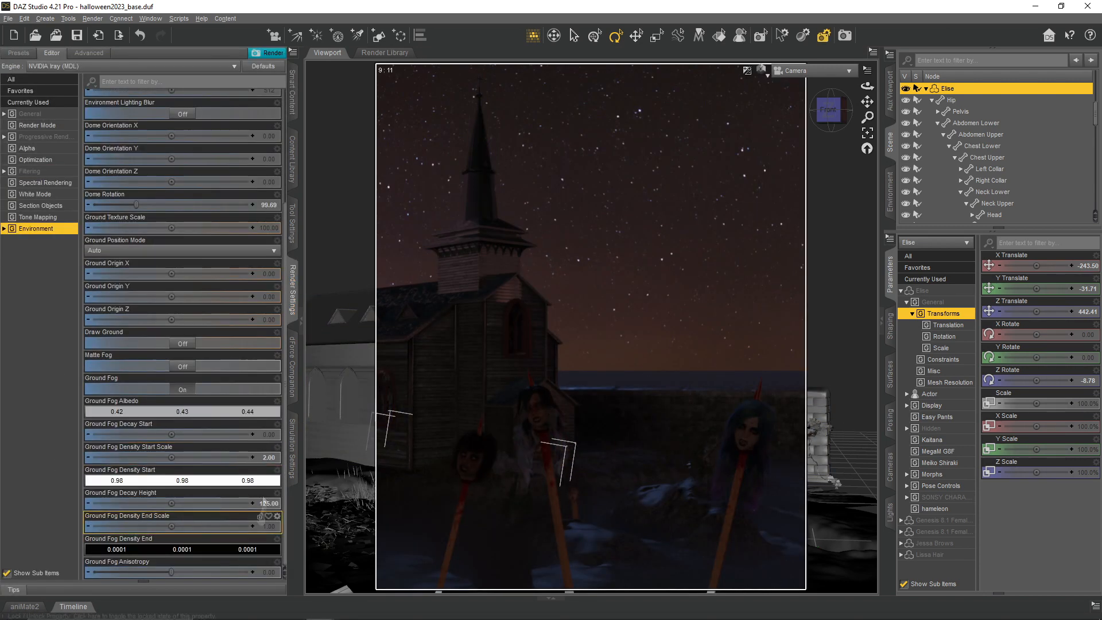
pyautogui.click(267, 458)
pyautogui.press('Return')
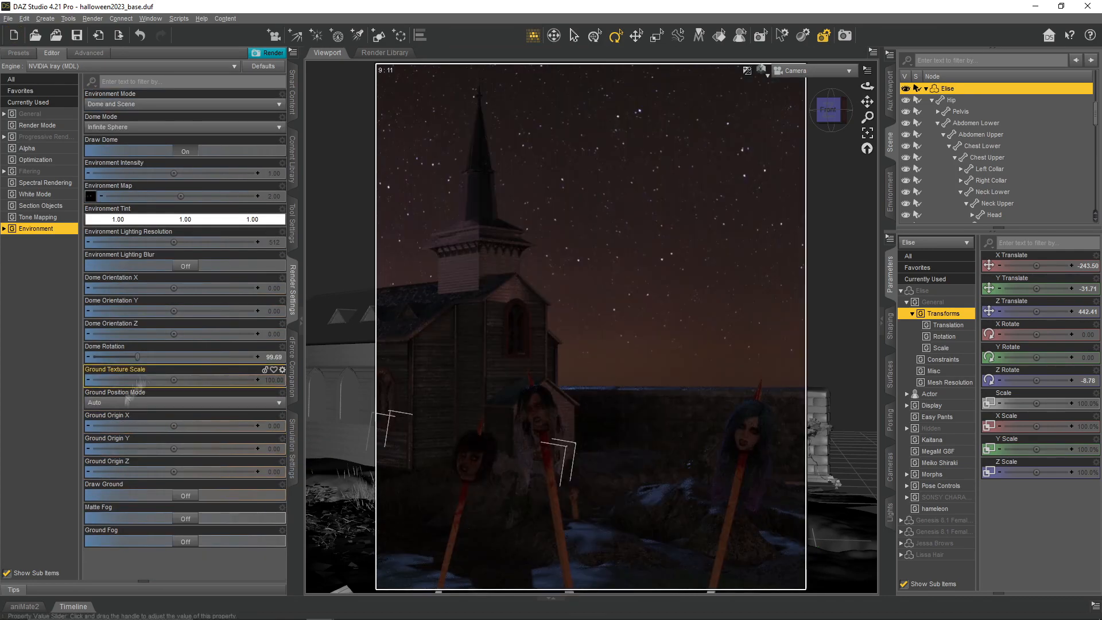
pyautogui.click(184, 541)
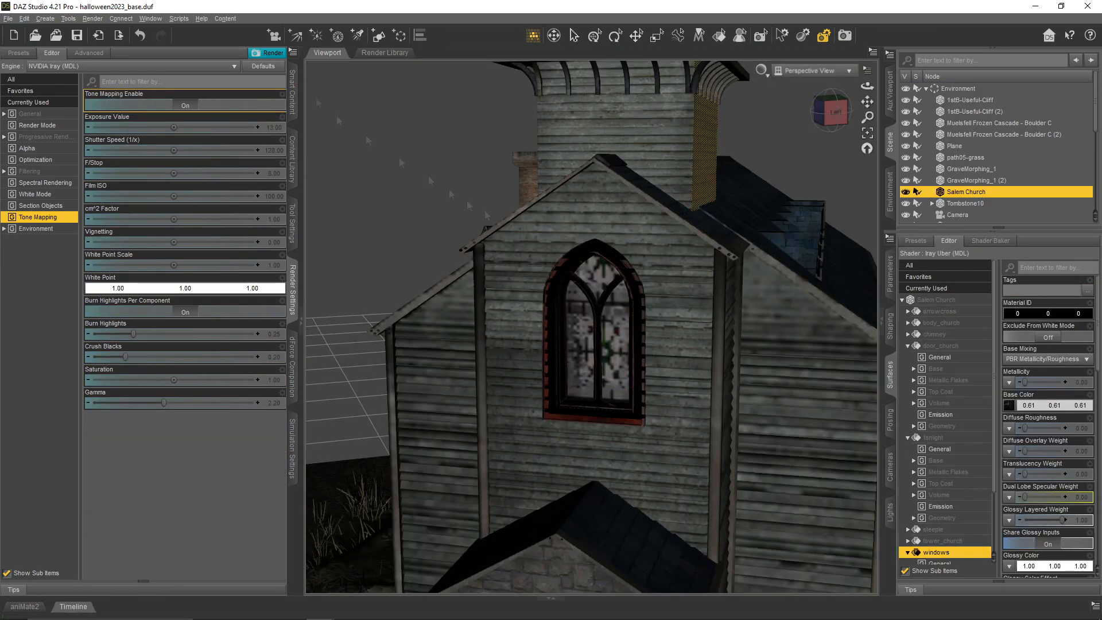
# - Create a 1 m plane primitive at the world center with Y Positive as primary axis and rename it Window
pyautogui.click(378, 37)
pyautogui.click(605, 263)
pyautogui.click(596, 304)
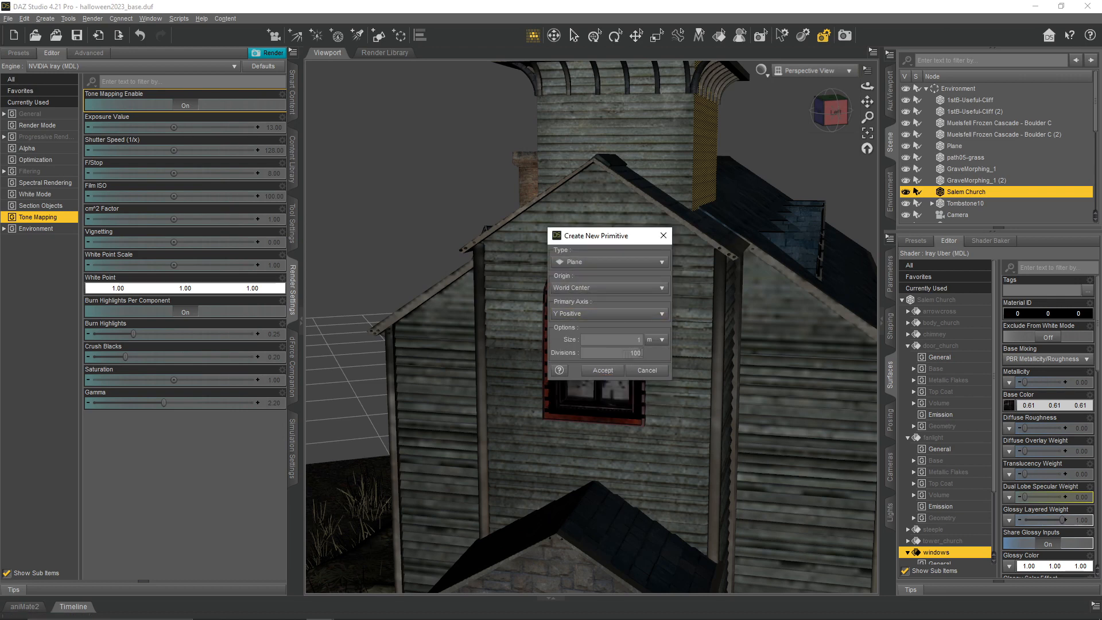
pyautogui.click(603, 370)
pyautogui.scroll(-6, 956, 189)
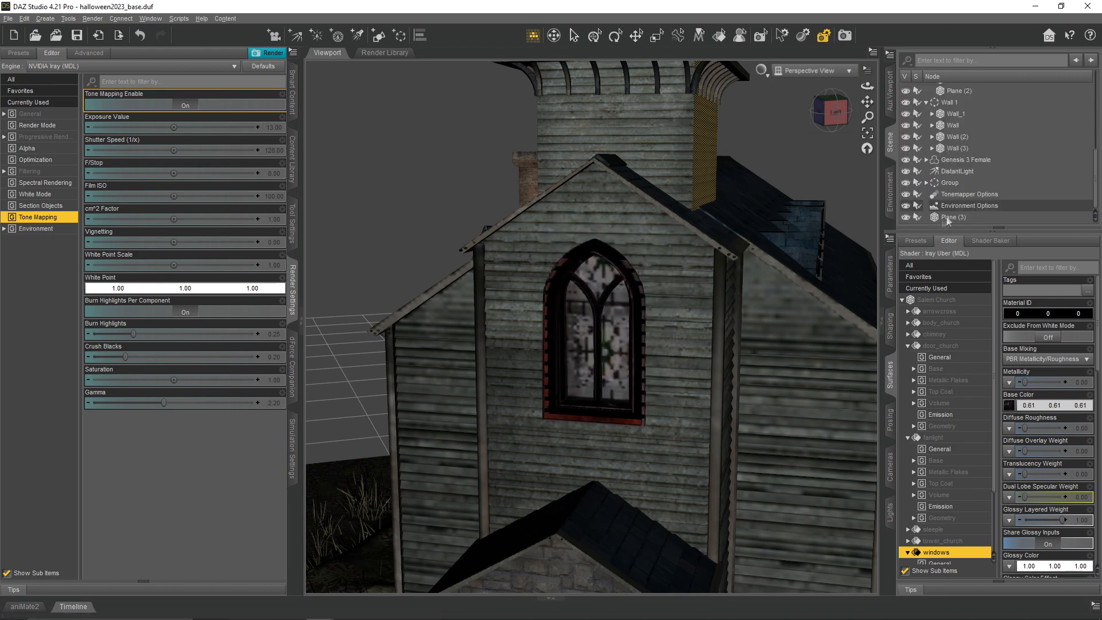
pyautogui.doubleClick(952, 217)
pyautogui.write('Window')
pyautogui.press('Return')
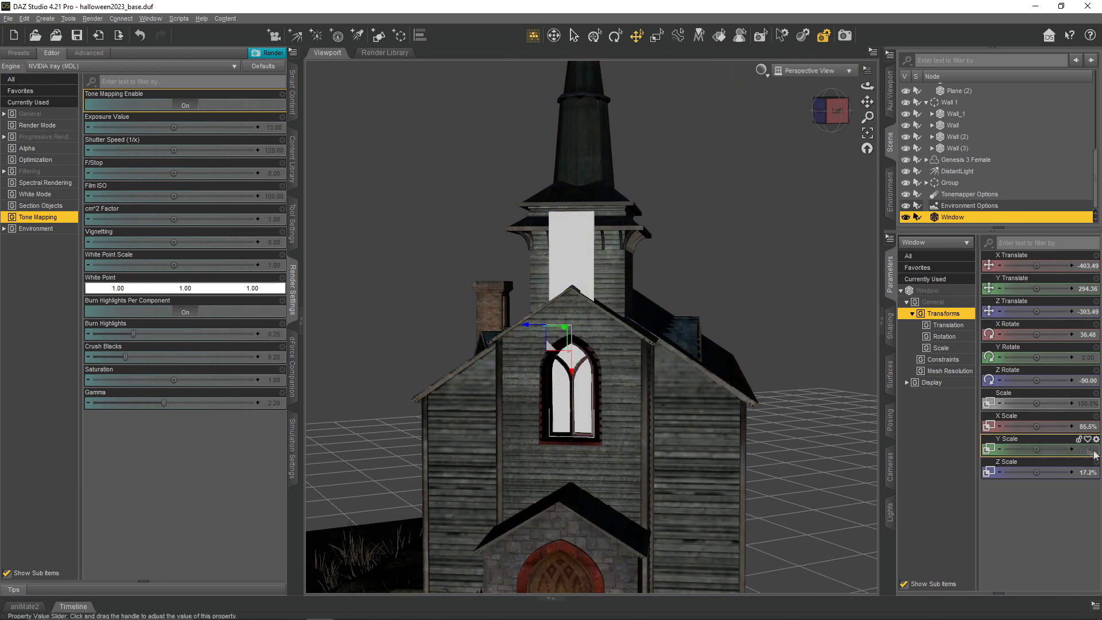
# - Shrink the Window plane's X Scale to about 43.5% and lower it behind the church's arched front window
pyautogui.moveTo(1037, 426); pyautogui.dragTo(1018, 426)
pyautogui.moveTo(571, 372); pyautogui.dragTo(572, 409)
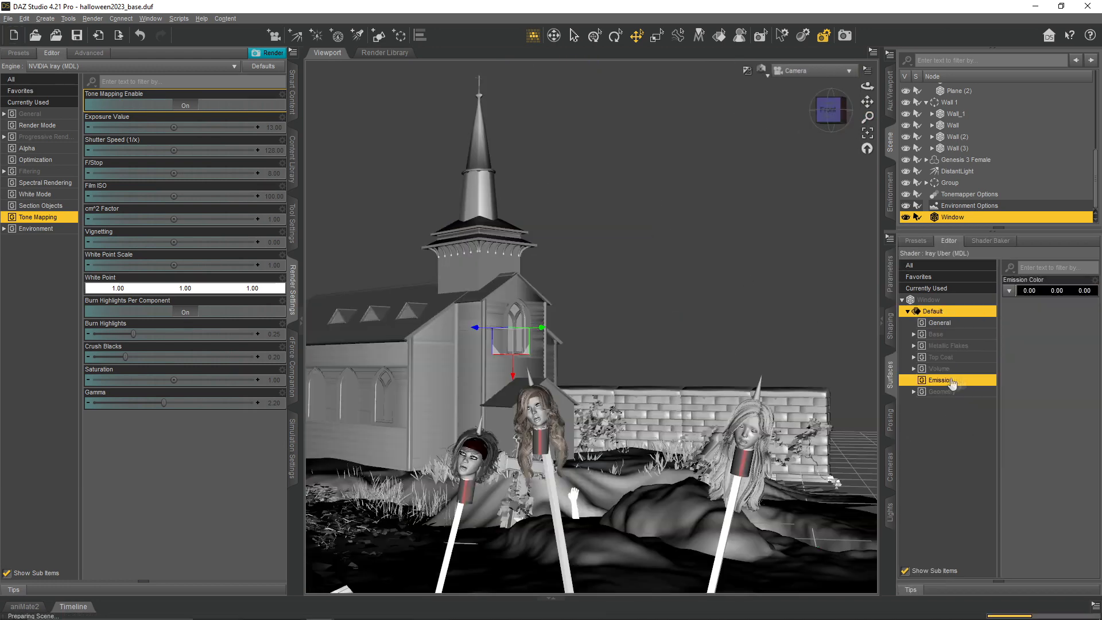
# - Give the Window plane's surface a red Emission Color of 1.00, 0.00, 0.00 and a Luminance of 300 kcd/m^2
pyautogui.click(1009, 291)
pyautogui.click(602, 359)
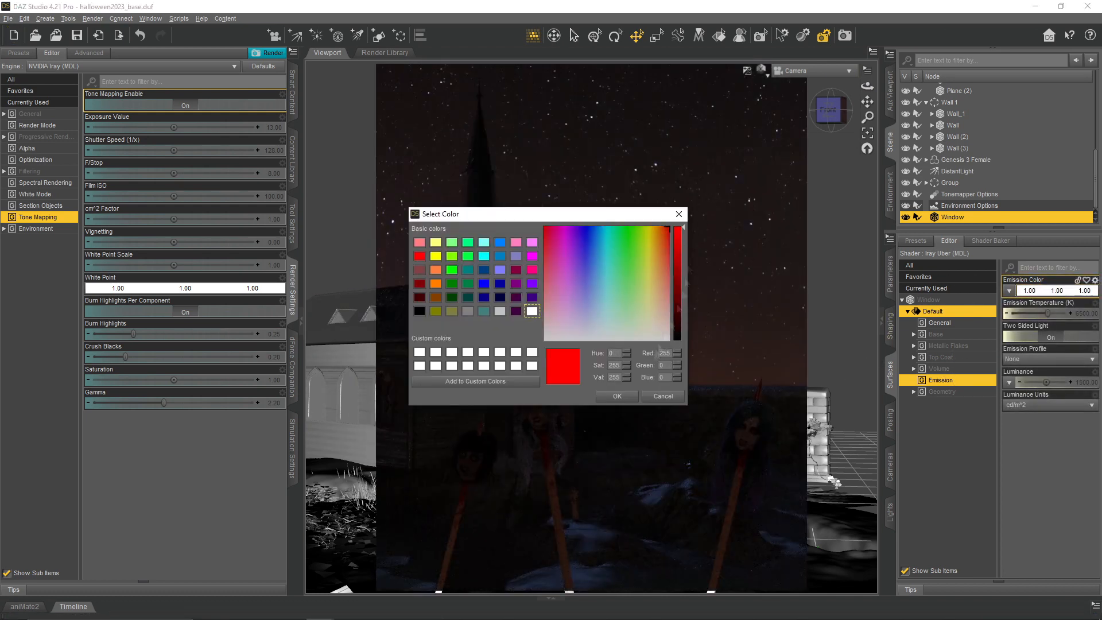
pyautogui.click(617, 395)
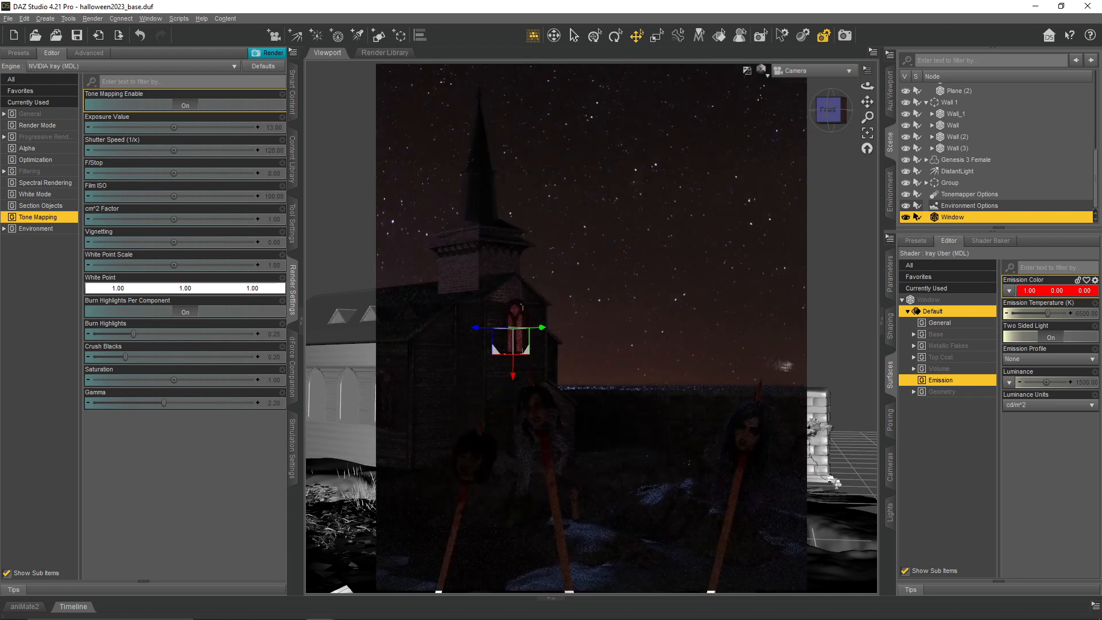
pyautogui.click(1051, 404)
pyautogui.click(1031, 433)
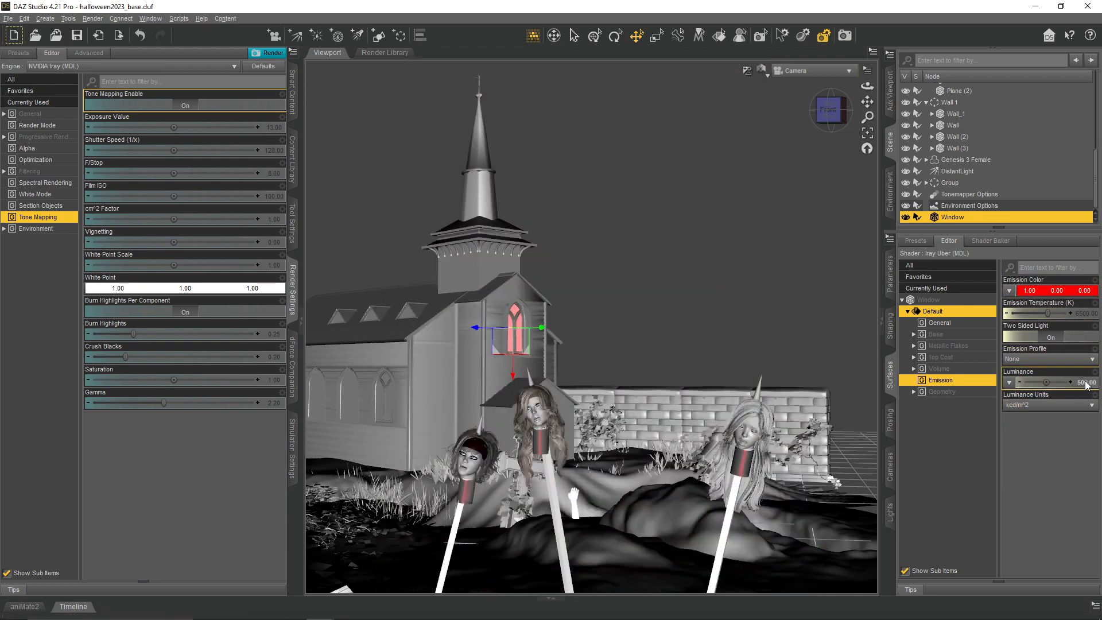
pyautogui.doubleClick(1086, 382)
pyautogui.write('300')
pyautogui.press('Return')
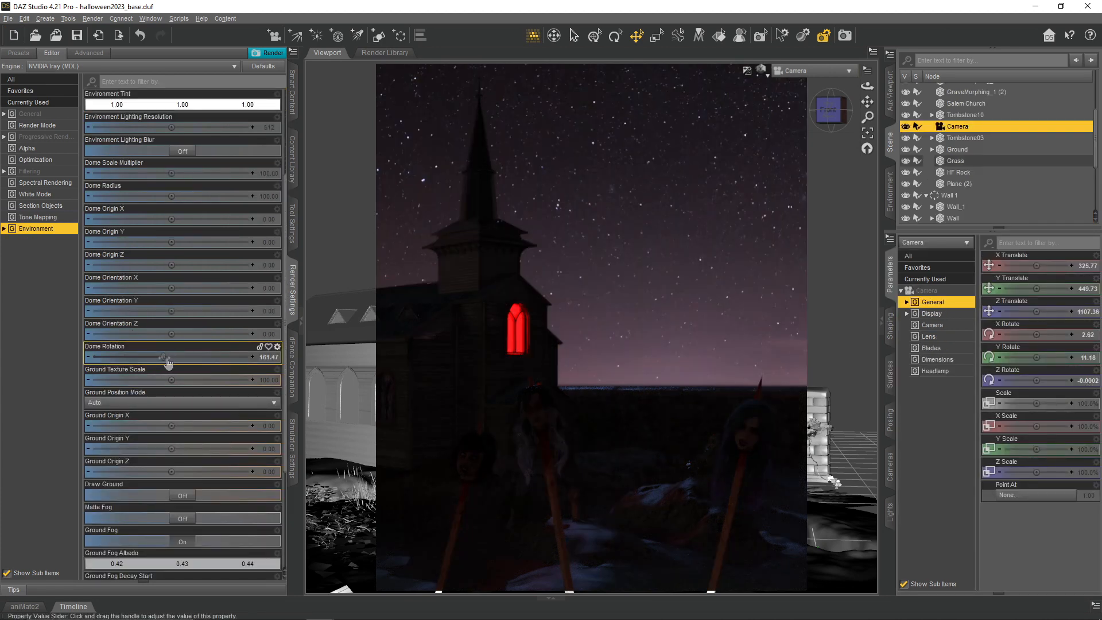
# - Rotate the full-moon sky dome to place the moon behind the steeple, trying 250 and settling on a Dome Rotation of 255
pyautogui.moveTo(166, 367); pyautogui.dragTo(204, 359)
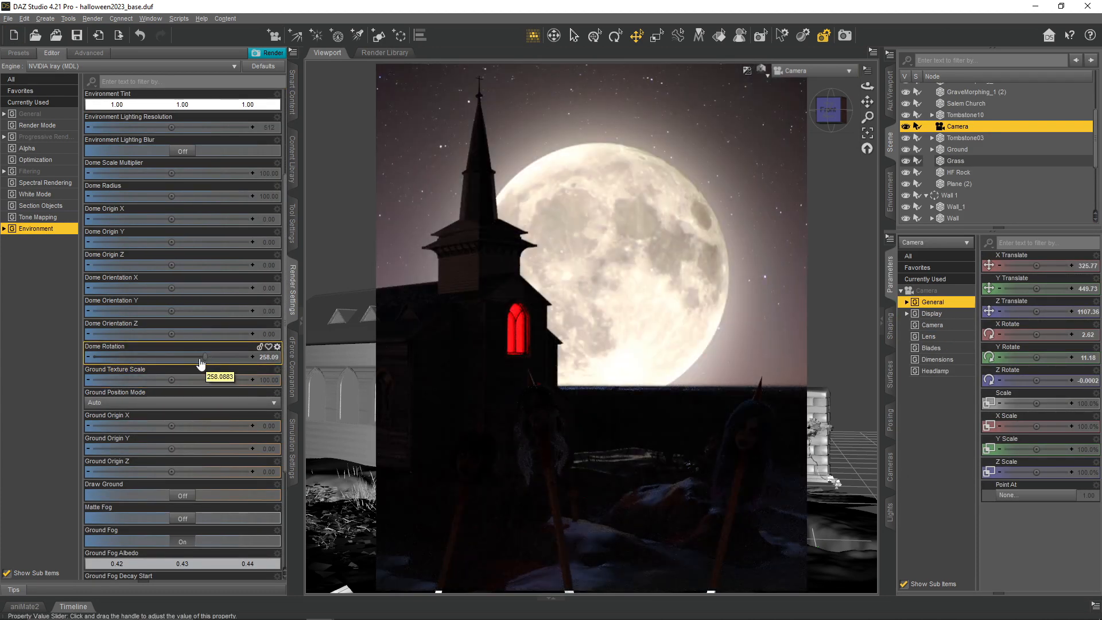
pyautogui.click(265, 360)
pyautogui.write('250')
pyautogui.press('Return')
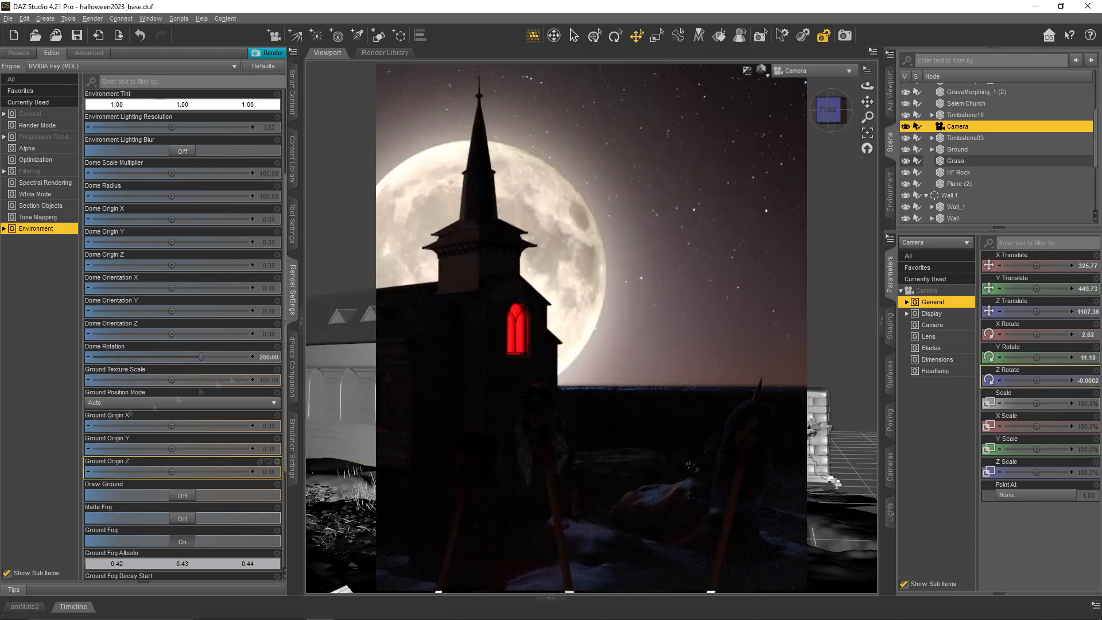
pyautogui.click(268, 360)
pyautogui.write('255')
pyautogui.press('Return')
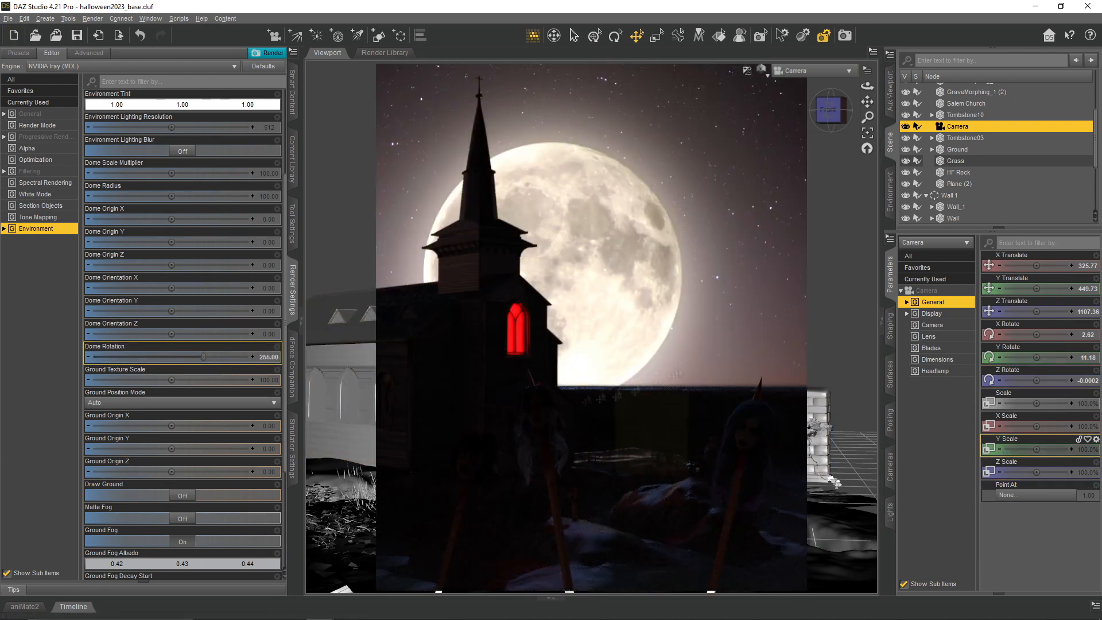
# - Try Dome Orientation Y values of 10, 50 and 25 on the moon sky
pyautogui.scroll(3, 155, 149)
pyautogui.scroll(-2, 155, 150)
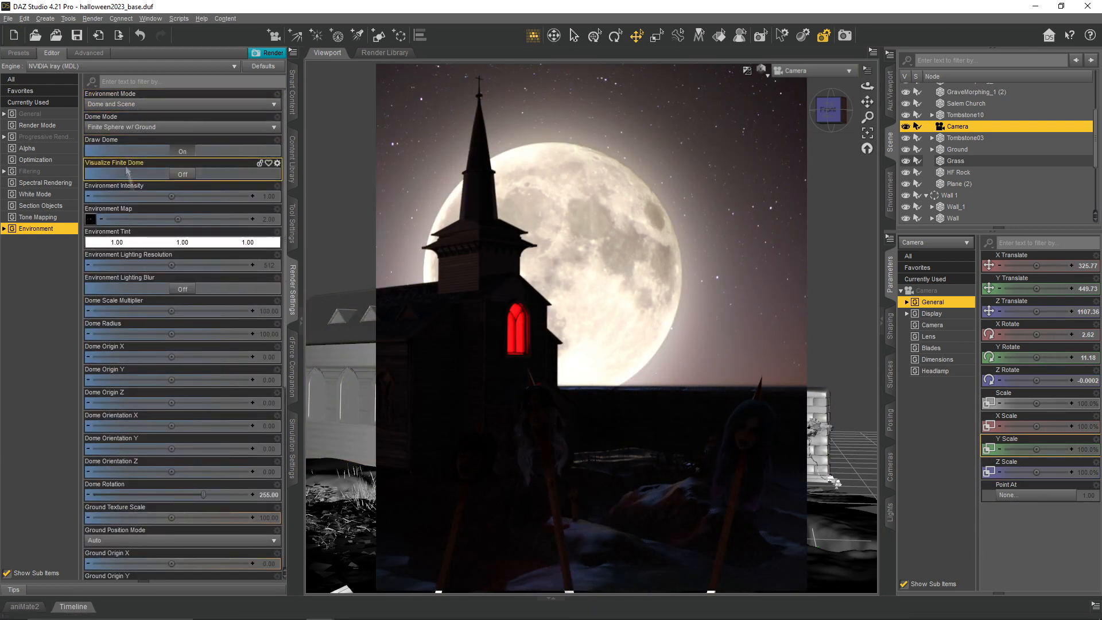
pyautogui.click(268, 382)
pyautogui.write('10')
pyautogui.press('Return')
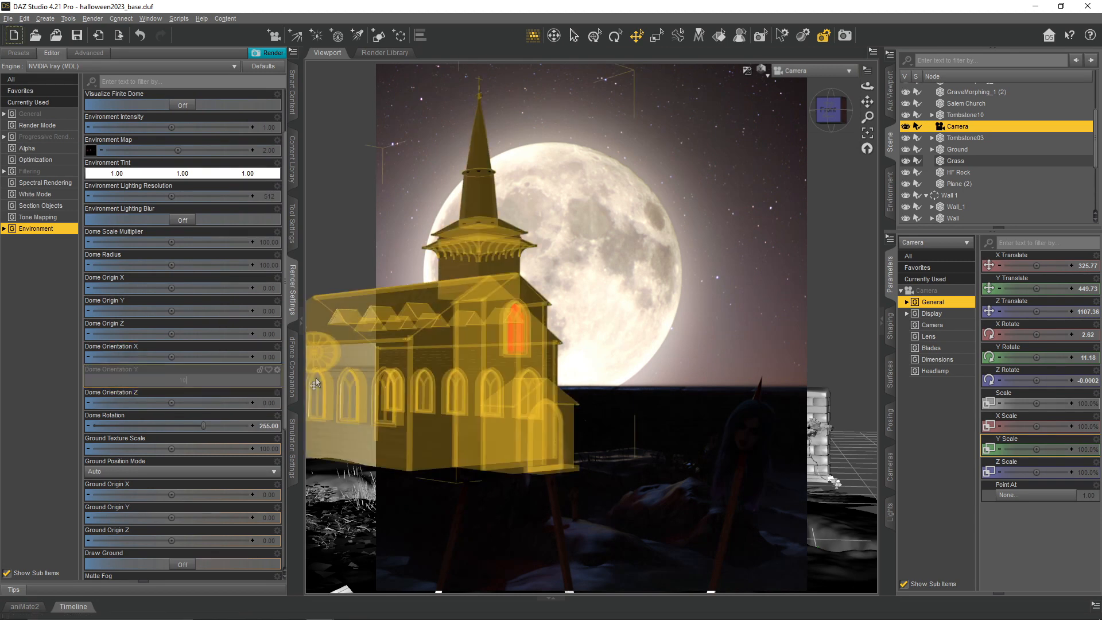
pyautogui.click(268, 380)
pyautogui.write('50')
pyautogui.press('Return')
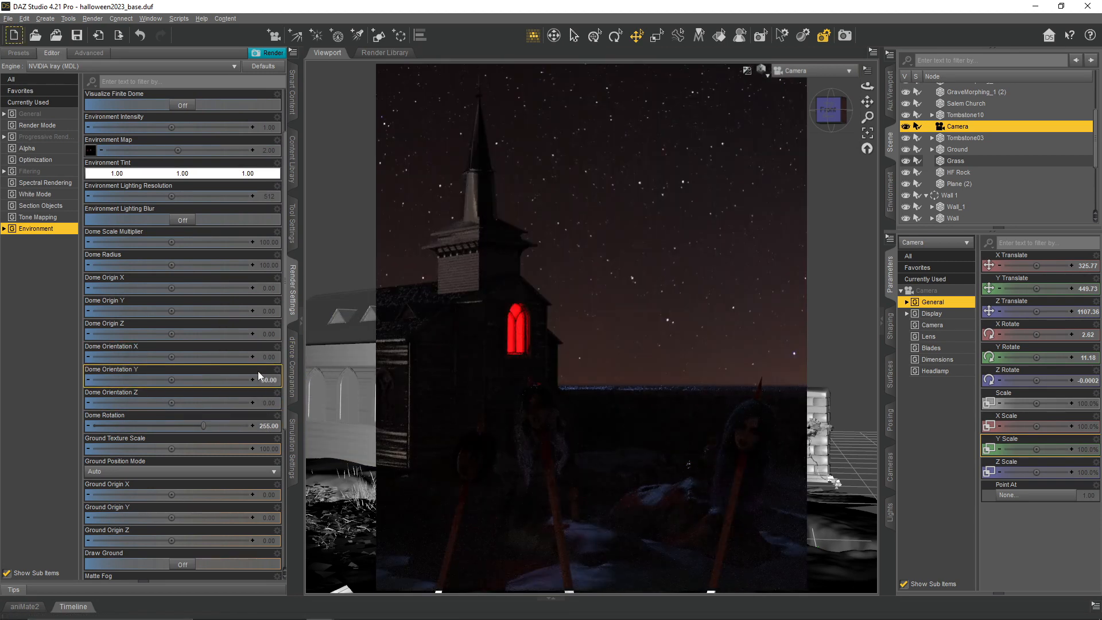
pyautogui.click(269, 379)
pyautogui.write('25')
pyautogui.press('Return')
# - Try Dome Rotation values of 230 and 280, and undo the trial dome rotation and orientation changes
pyautogui.click(258, 426)
pyautogui.write('230')
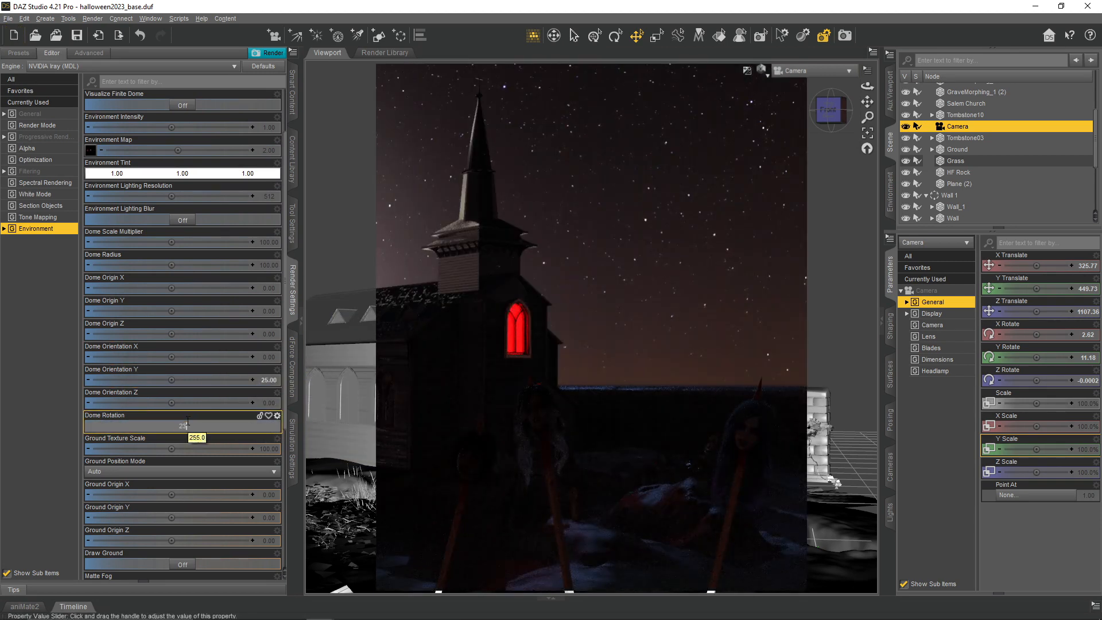
pyautogui.press('Return')
pyautogui.click(277, 425)
pyautogui.write('180')
pyautogui.press('Return')
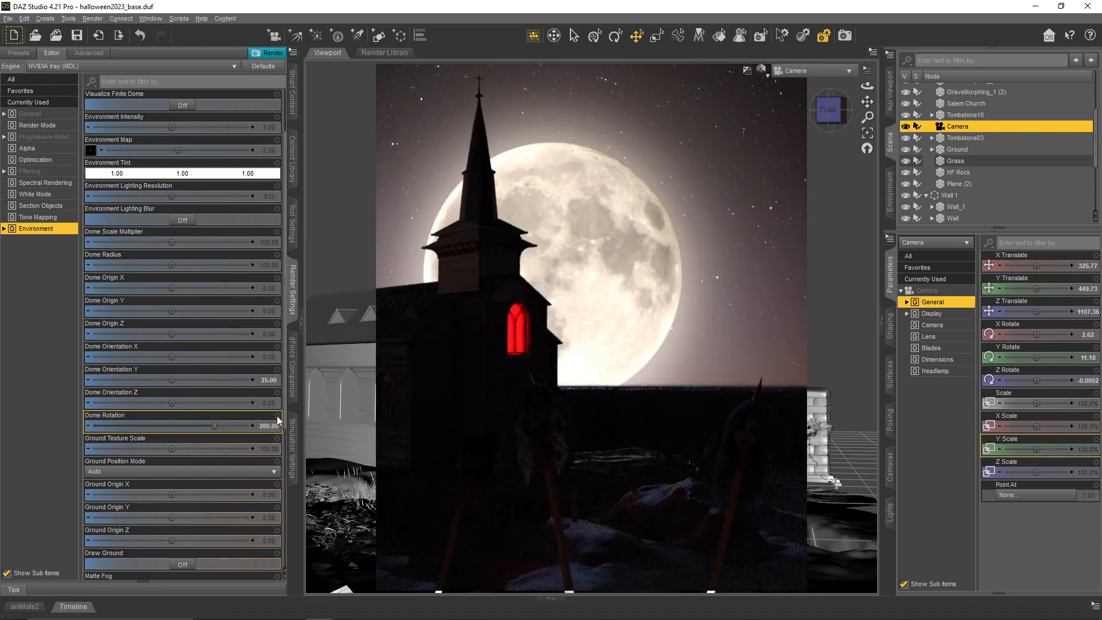
pyautogui.click(143, 39)
pyautogui.click(140, 36)
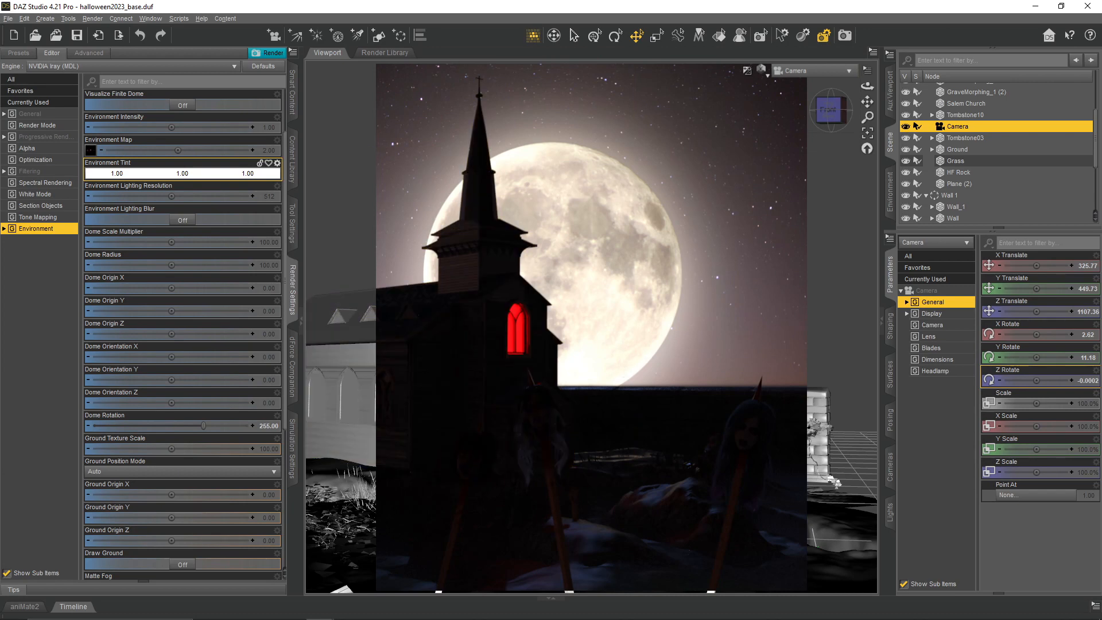
# - Set the Environment Map strength to 1.00 to dim the moon sky
pyautogui.click(270, 151)
pyautogui.write('1')
pyautogui.press('Return')
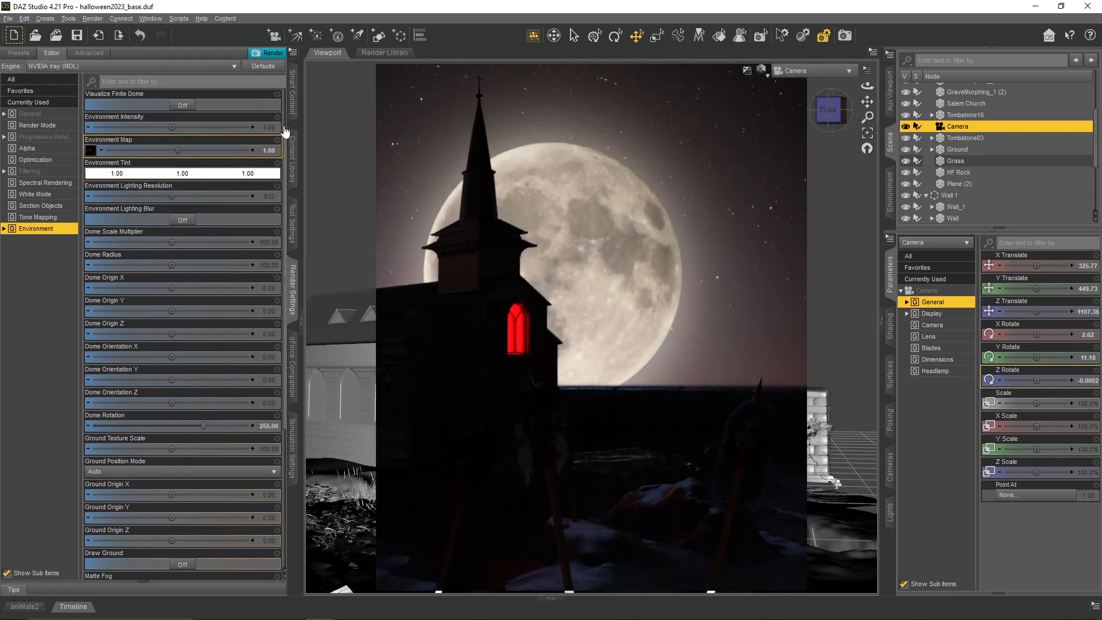
# - Change the viewport's camera view and show the photometric settings of SpotLight (2)
pyautogui.click(792, 70)
pyautogui.click(803, 81)
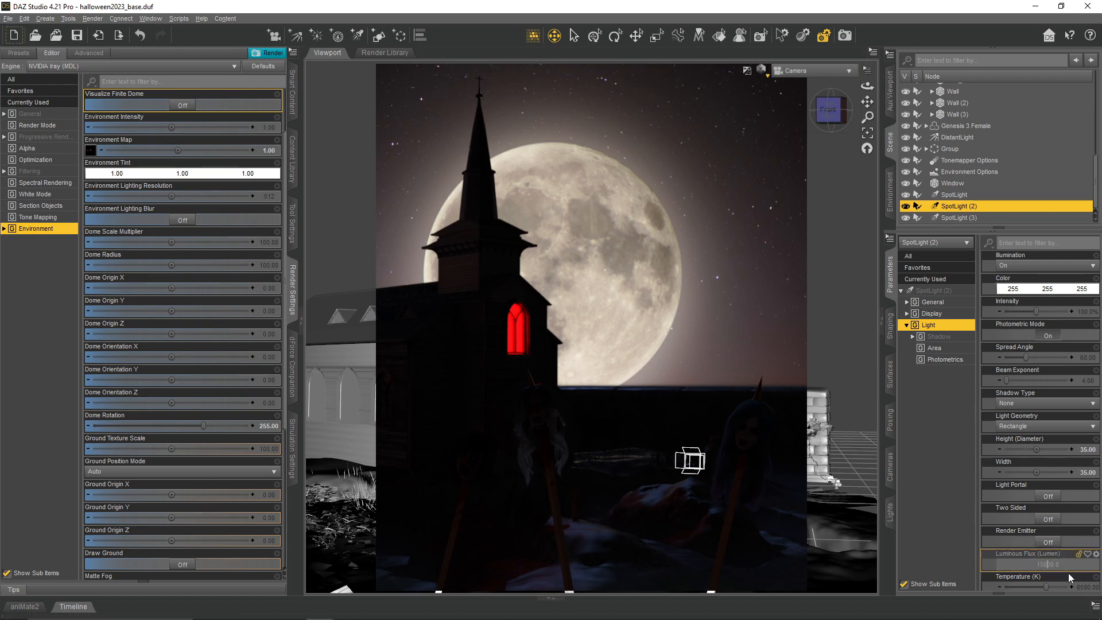
pyautogui.click(944, 360)
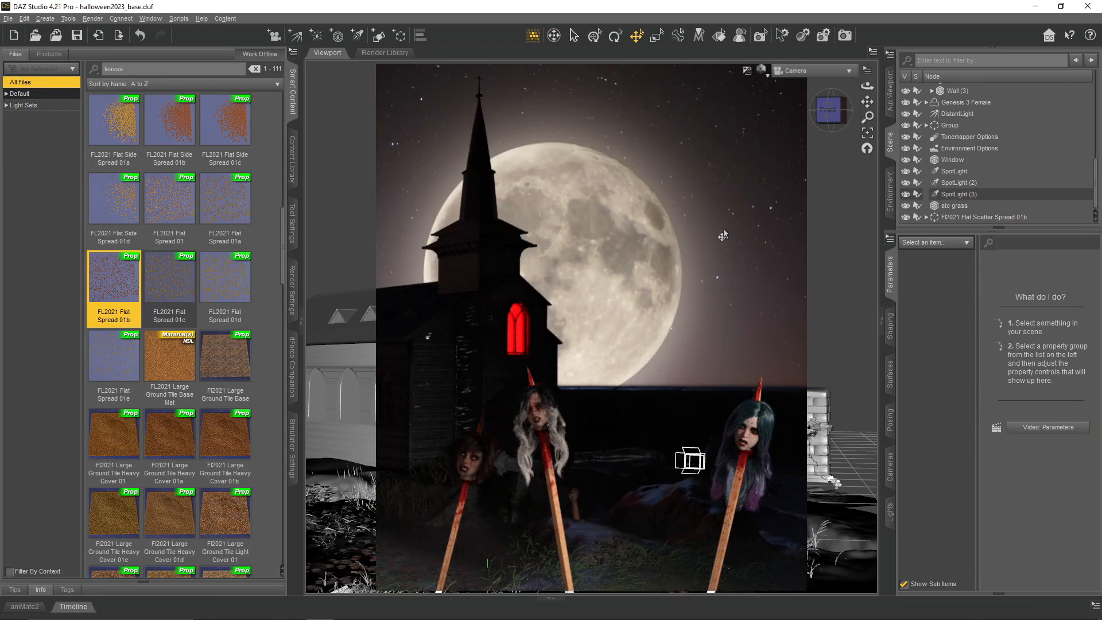
# - Switch the viewport's draw style from the Iray preview to a textured display
pyautogui.click(764, 73)
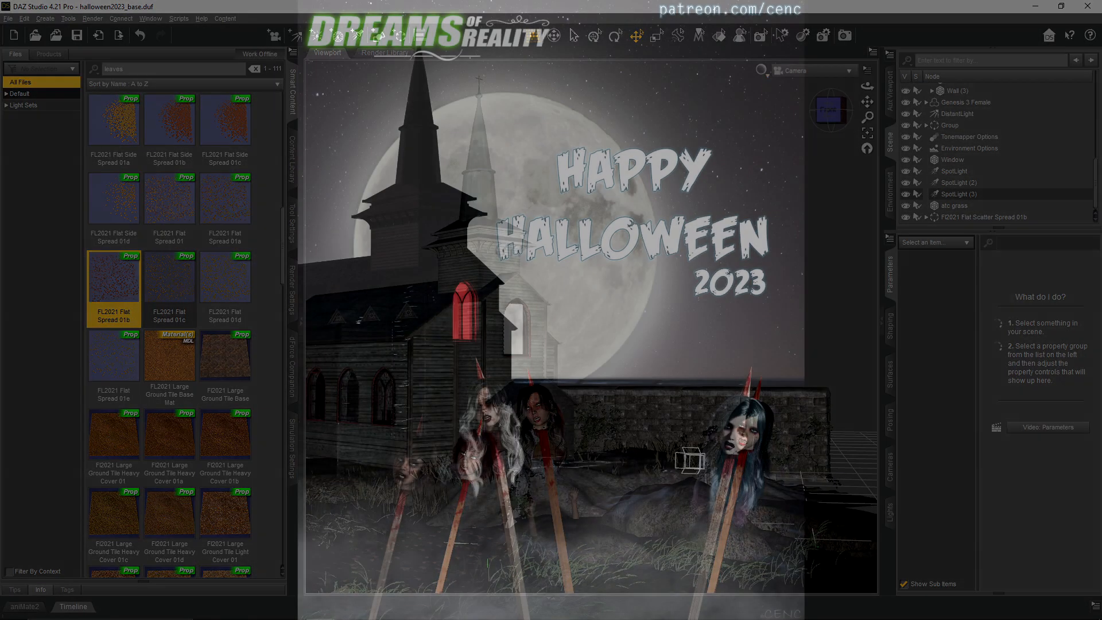